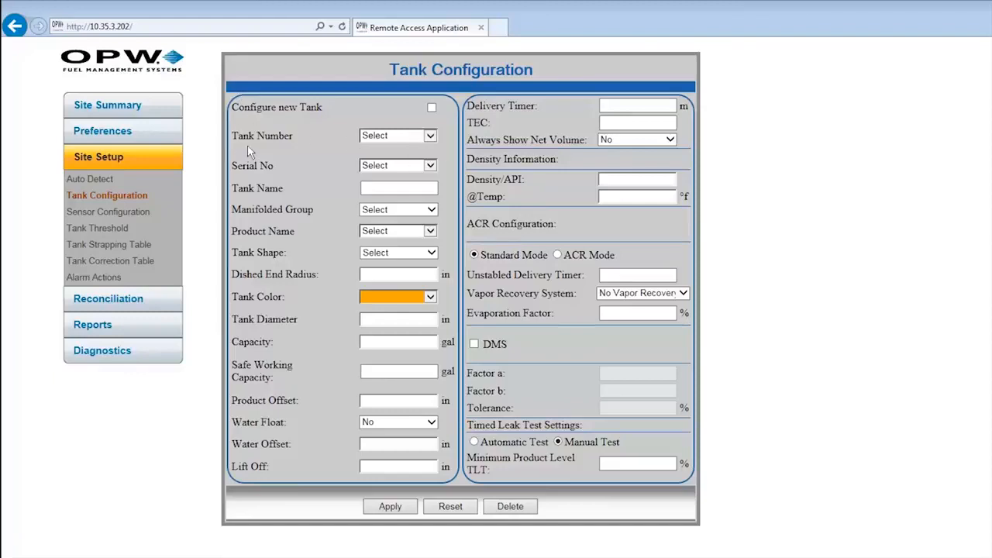
pyautogui.click(430, 138)
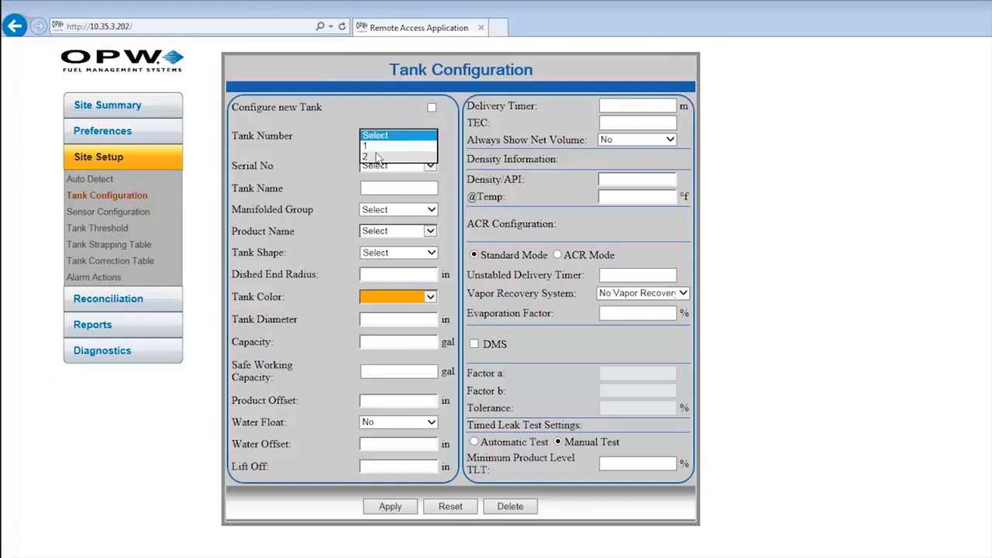
pyautogui.click(378, 112)
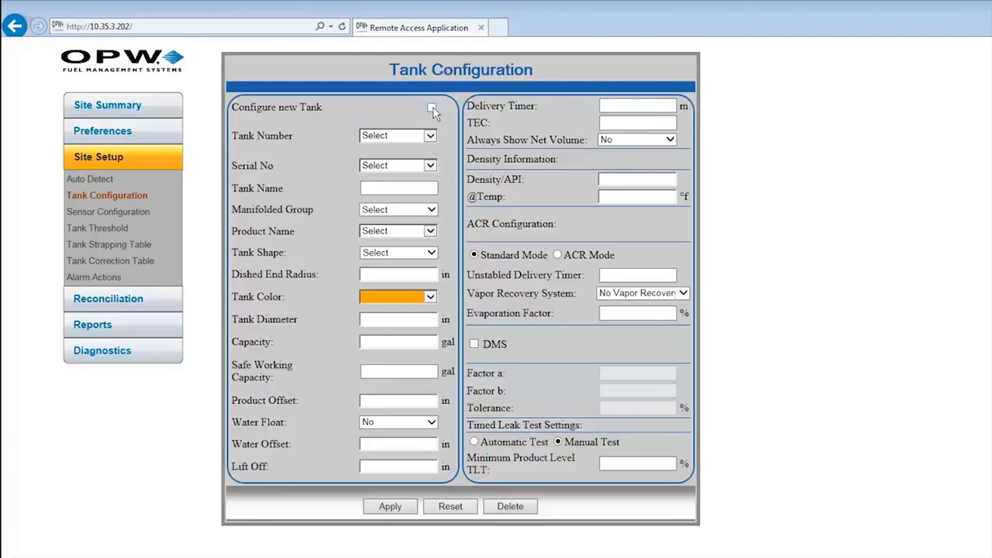
pyautogui.click(432, 108)
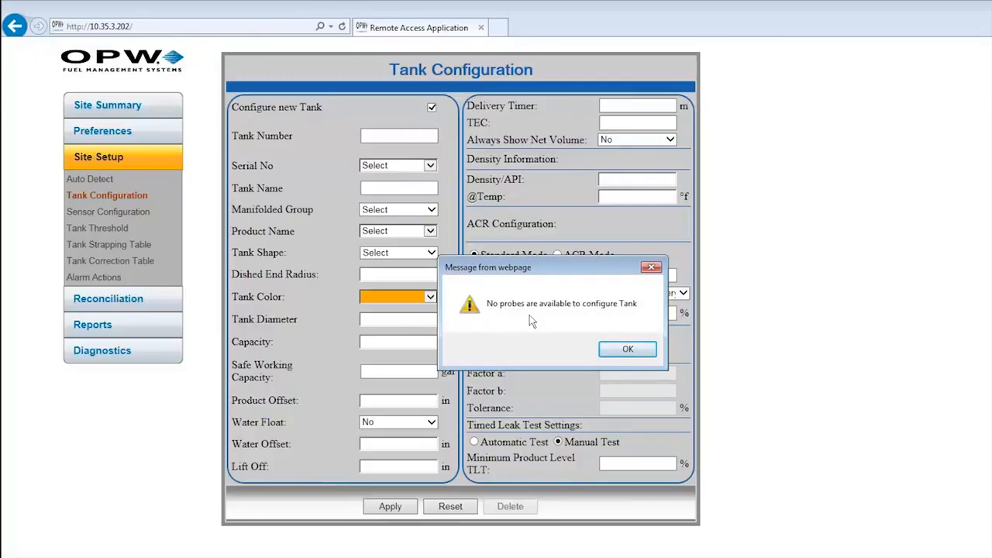
pyautogui.click(628, 353)
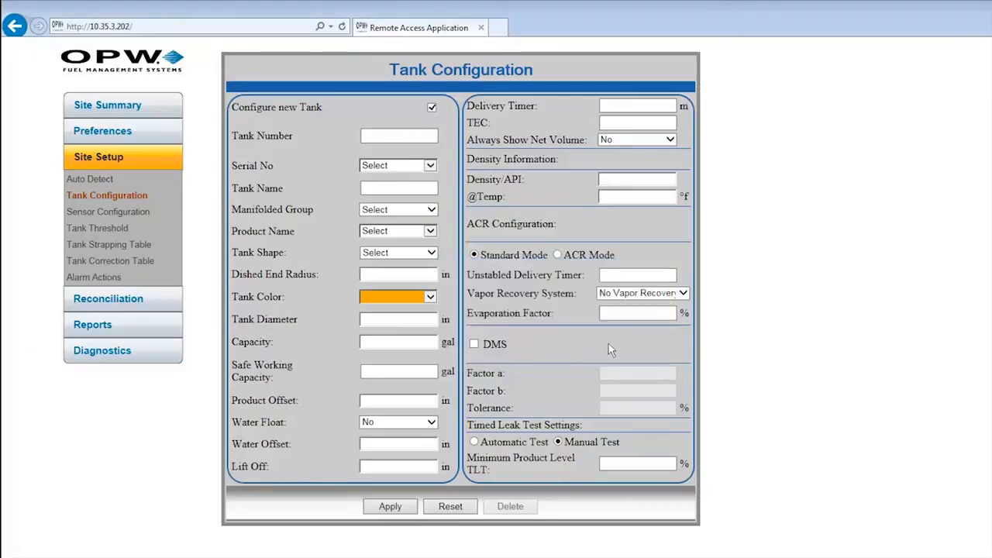
pyautogui.click(432, 142)
pyautogui.write('3')
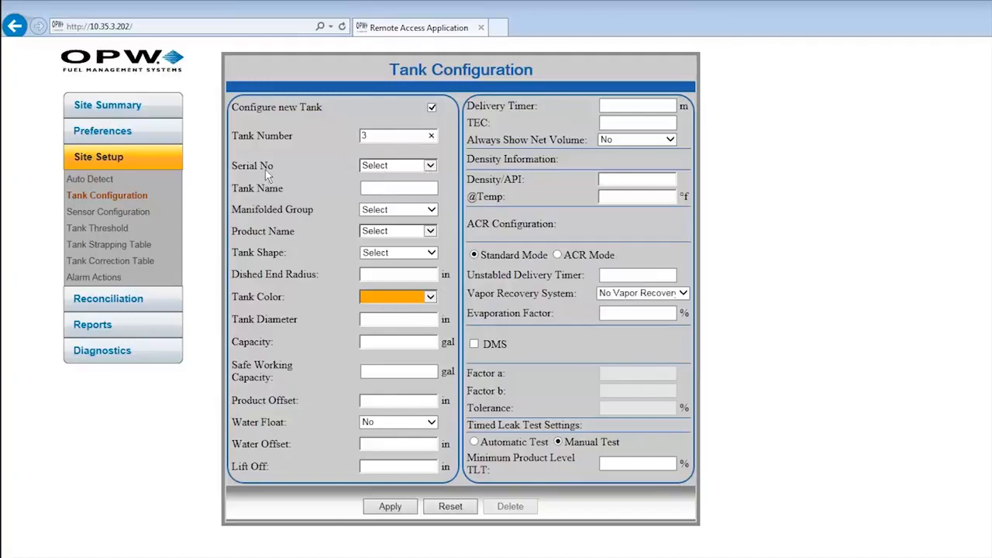
pyautogui.click(375, 187)
pyautogui.write('Pr')
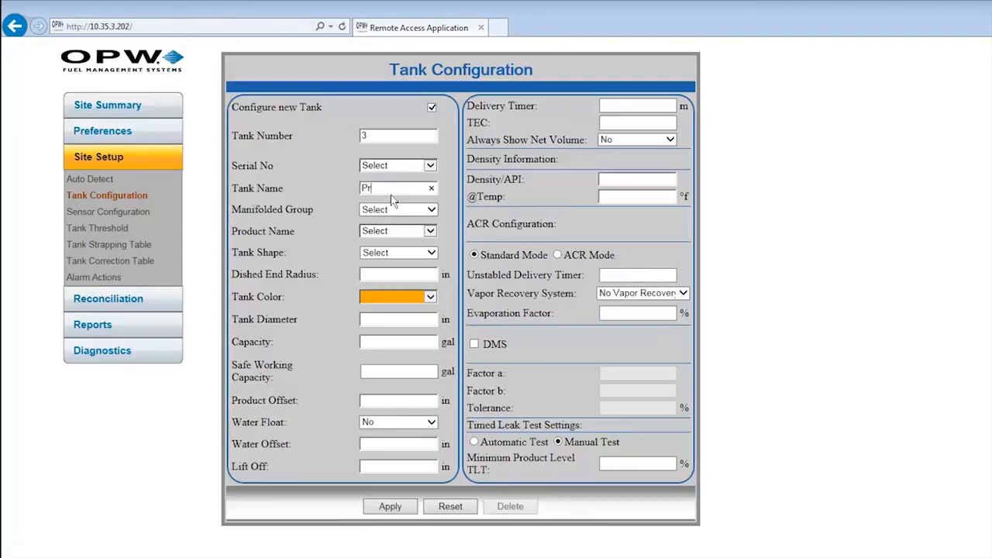
pyautogui.write('emium')
pyautogui.press('Tab')
pyautogui.click(431, 231)
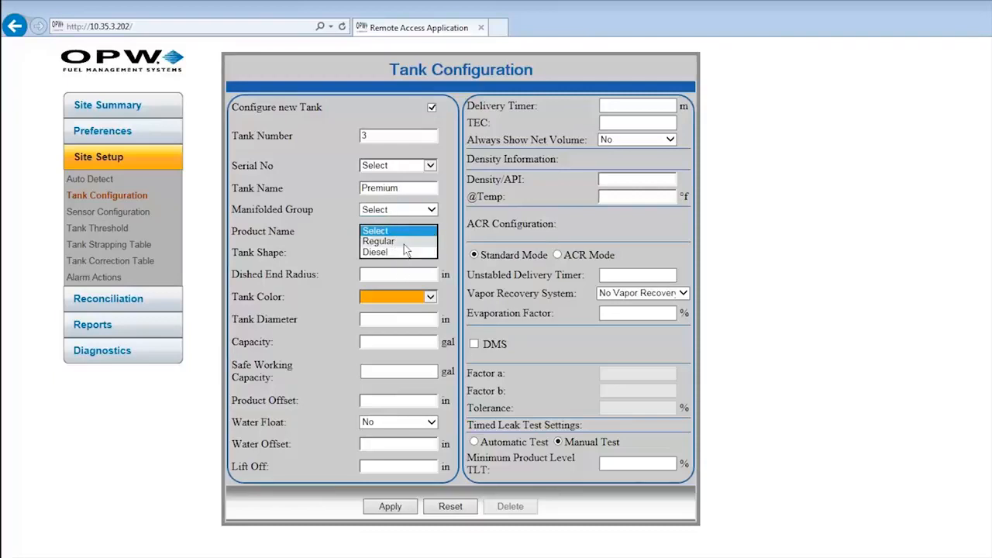
# Step: Add Premium as product 3 in the Product Reference Table and apply the change
pyautogui.click(90, 108)
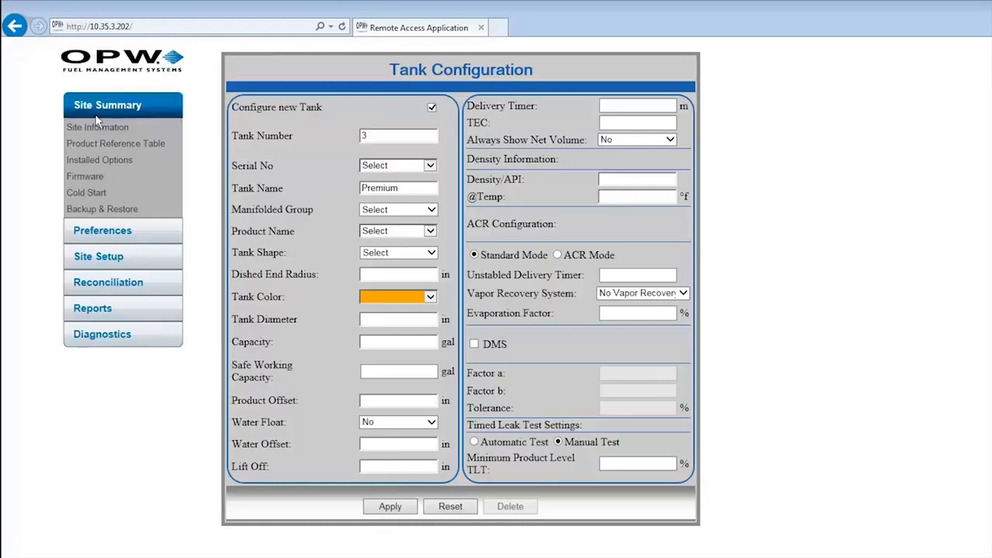
pyautogui.click(110, 145)
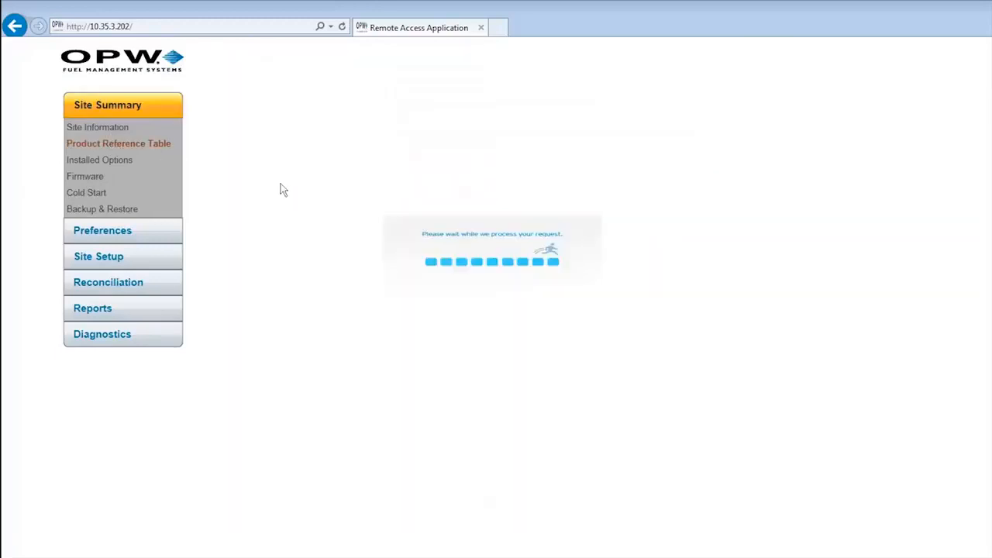
pyautogui.click(374, 156)
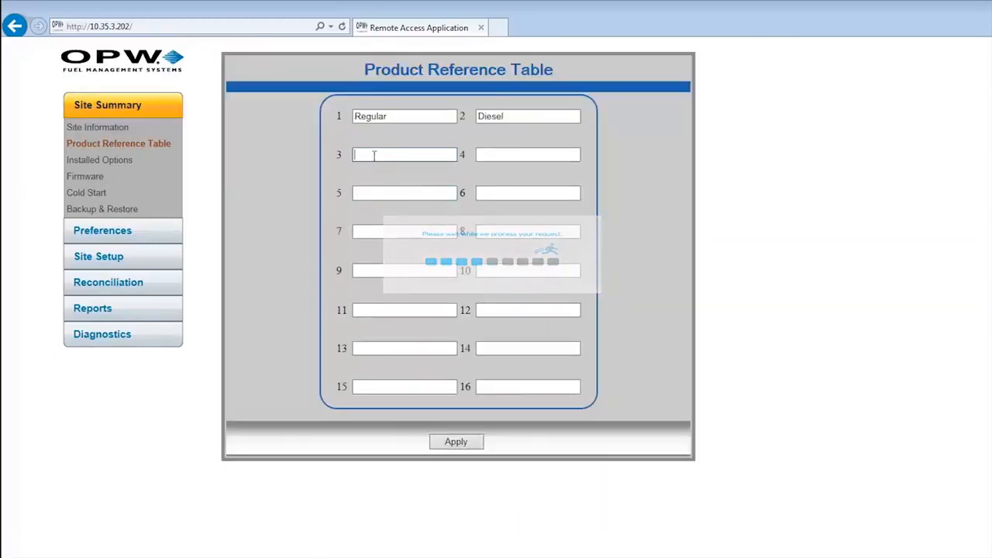
pyautogui.write('Pre')
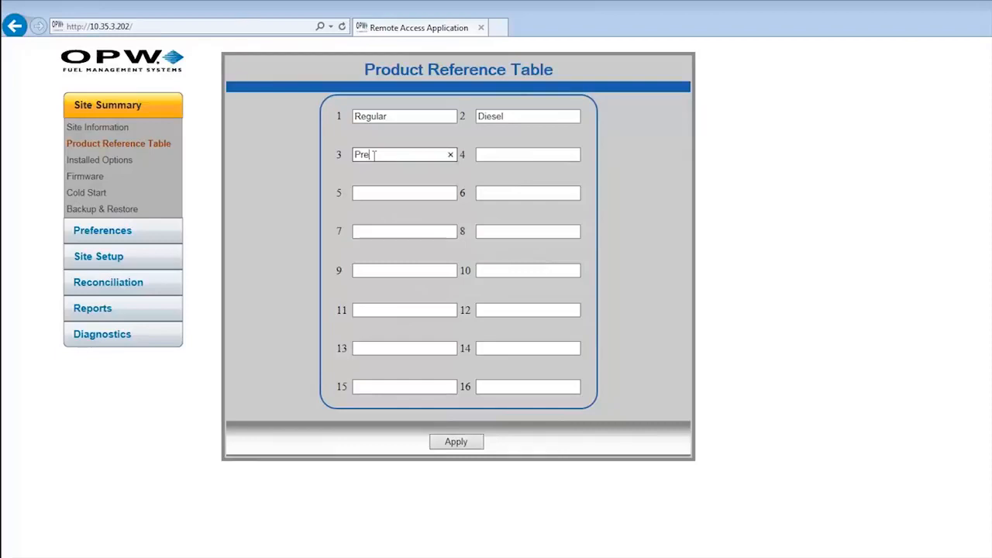
pyautogui.write('mium')
pyautogui.click(456, 445)
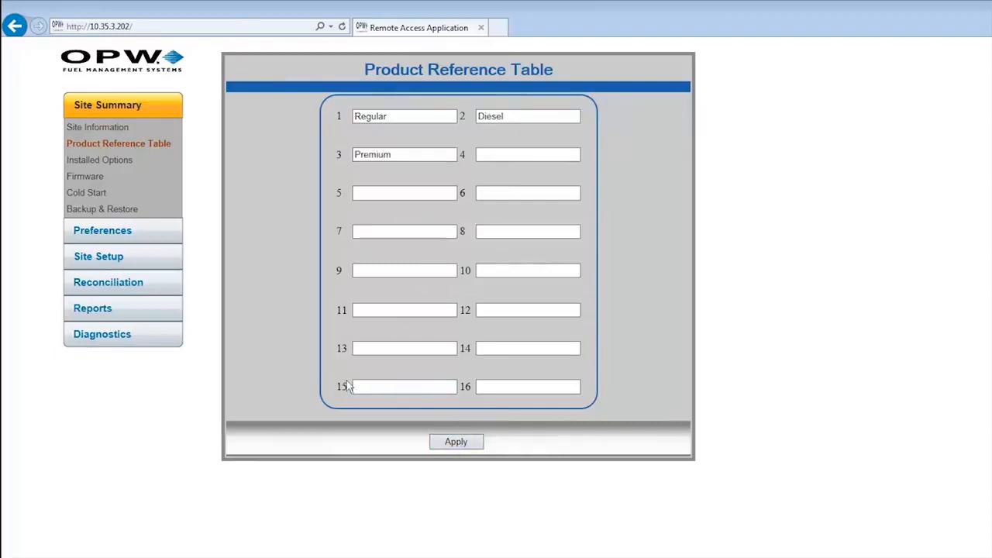
pyautogui.click(122, 253)
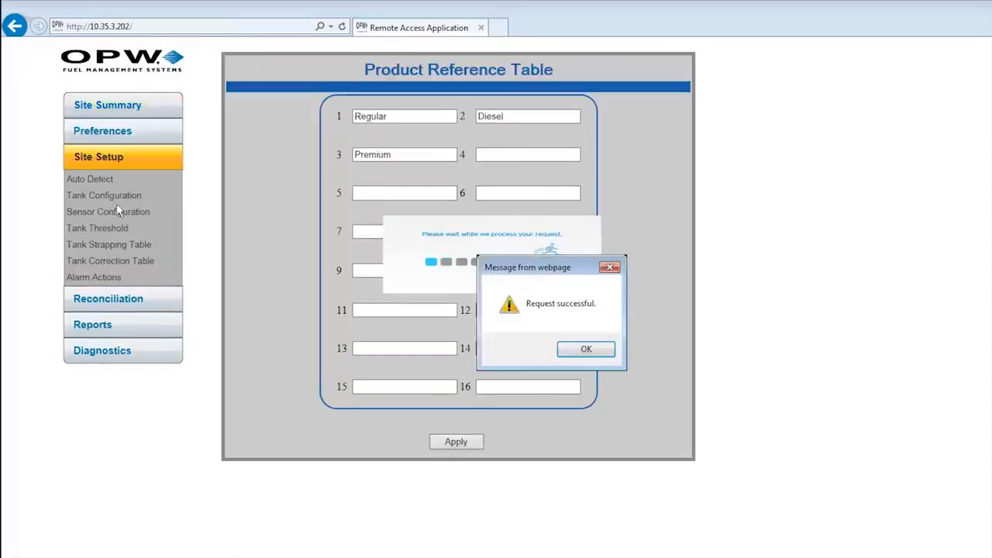
pyautogui.click(585, 349)
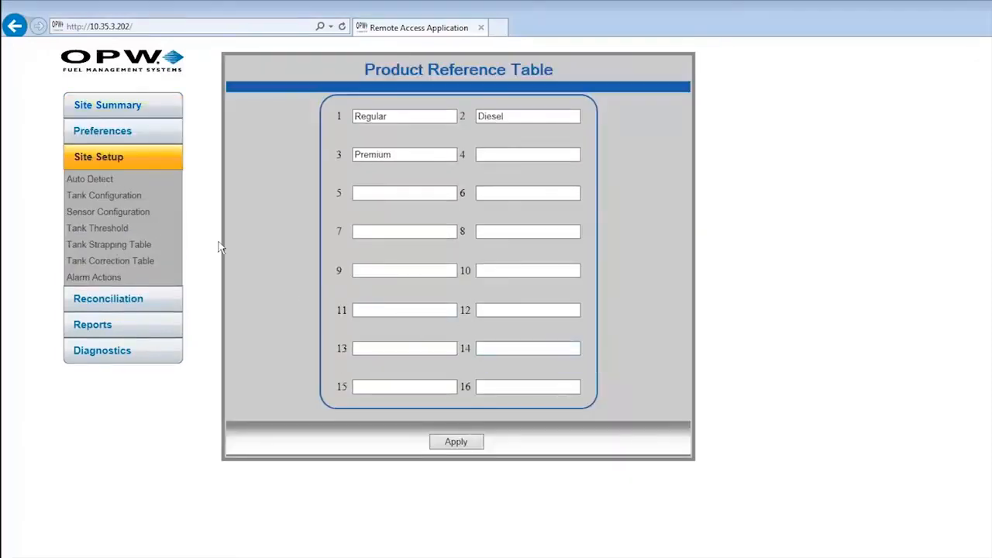
# Step: Start configuring a new tank in Tank Configuration with tank number 3 and the name Premium
pyautogui.click(99, 197)
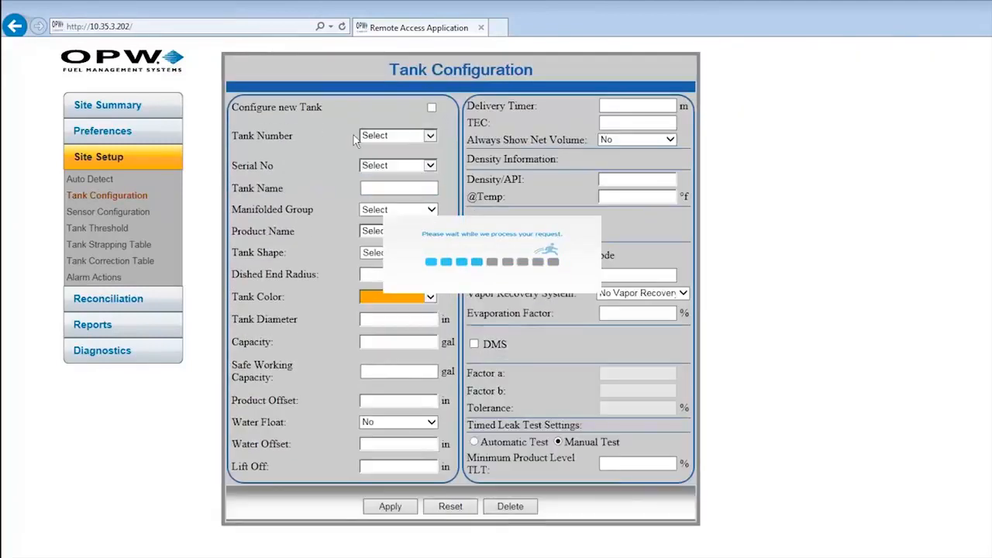
pyautogui.click(431, 109)
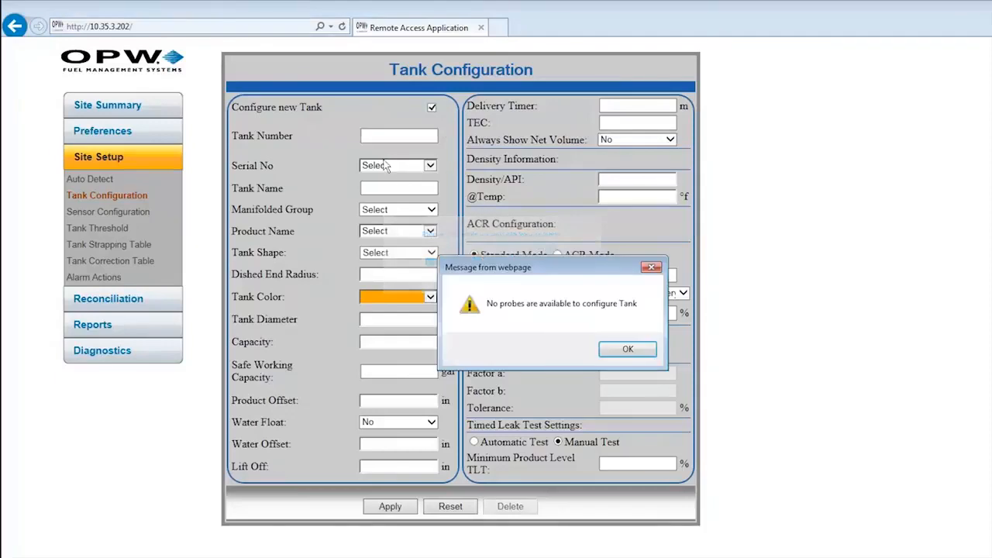
pyautogui.click(626, 349)
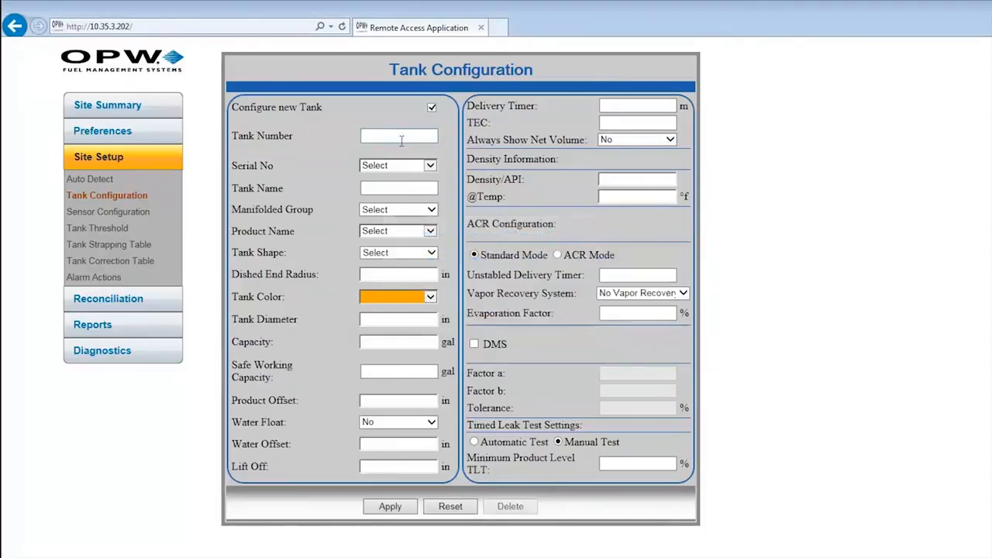
pyautogui.click(402, 138)
pyautogui.write('3')
pyautogui.click(373, 188)
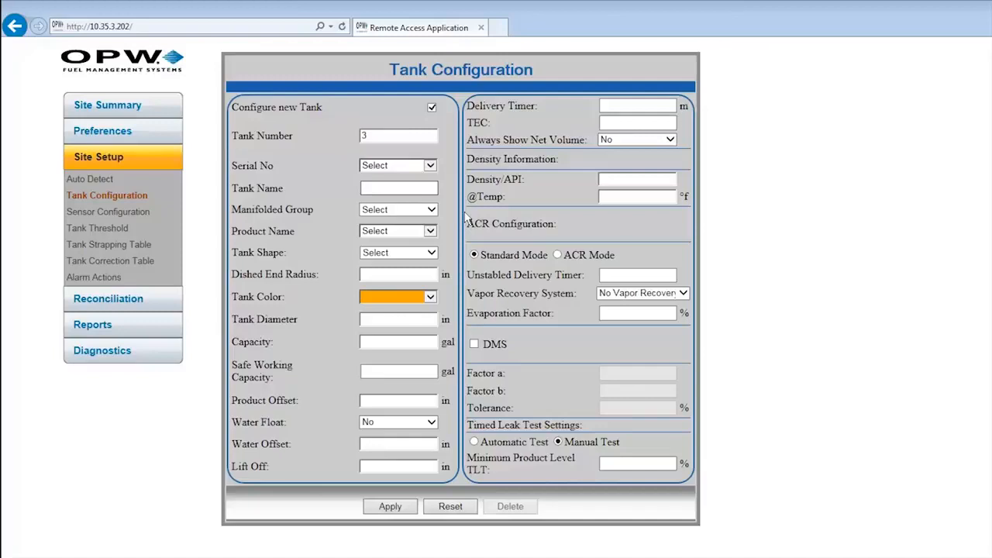
pyautogui.write('Prem')
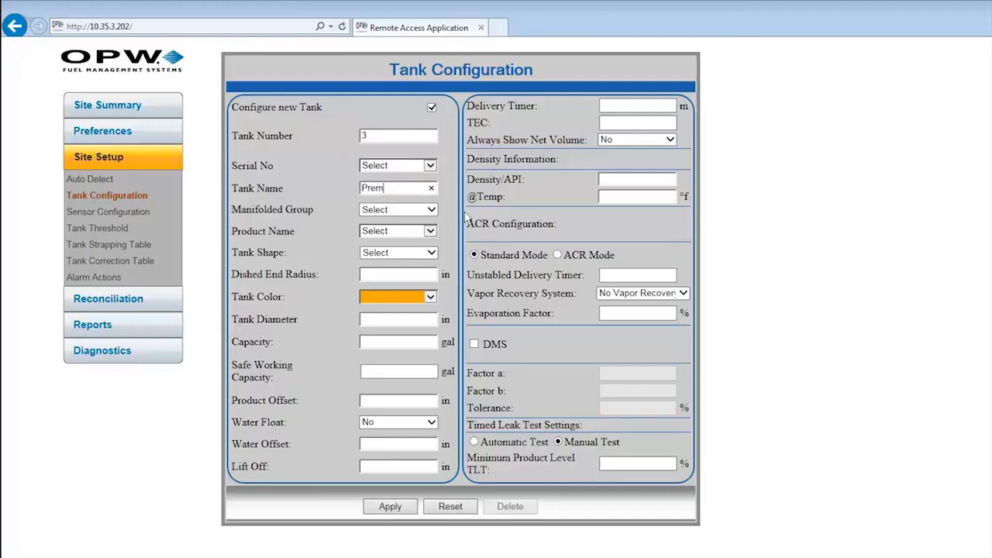
pyautogui.write('ium')
# Step: Assign the Premium product to the new tank, with the Cyl-Flat Ends shape and a red tank color
pyautogui.click(433, 234)
pyautogui.click(373, 262)
pyautogui.click(385, 254)
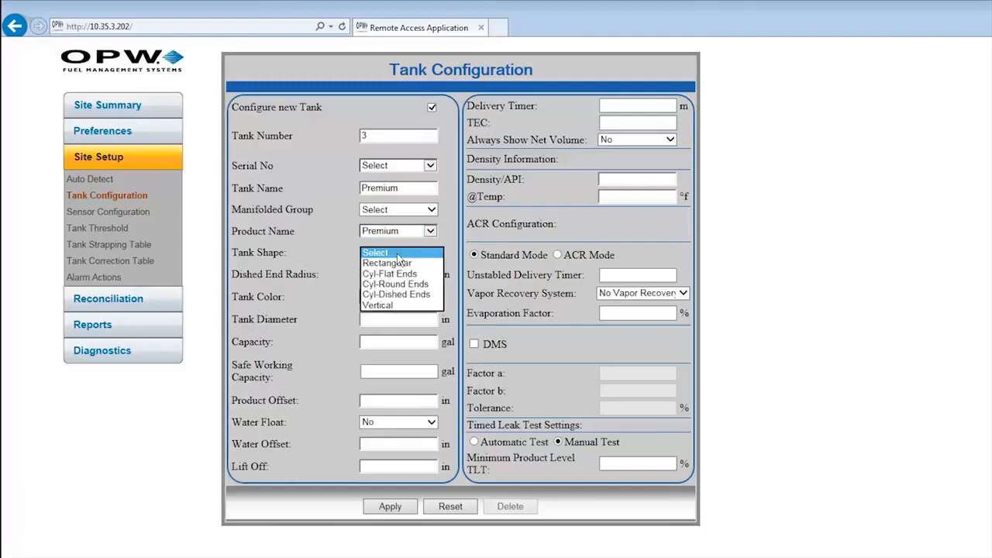
pyautogui.click(408, 275)
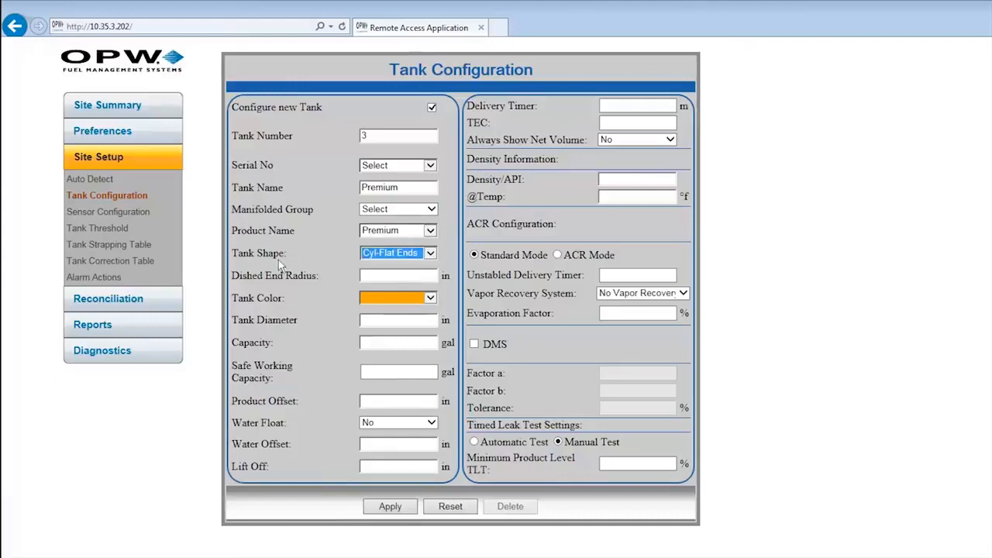
pyautogui.click(407, 299)
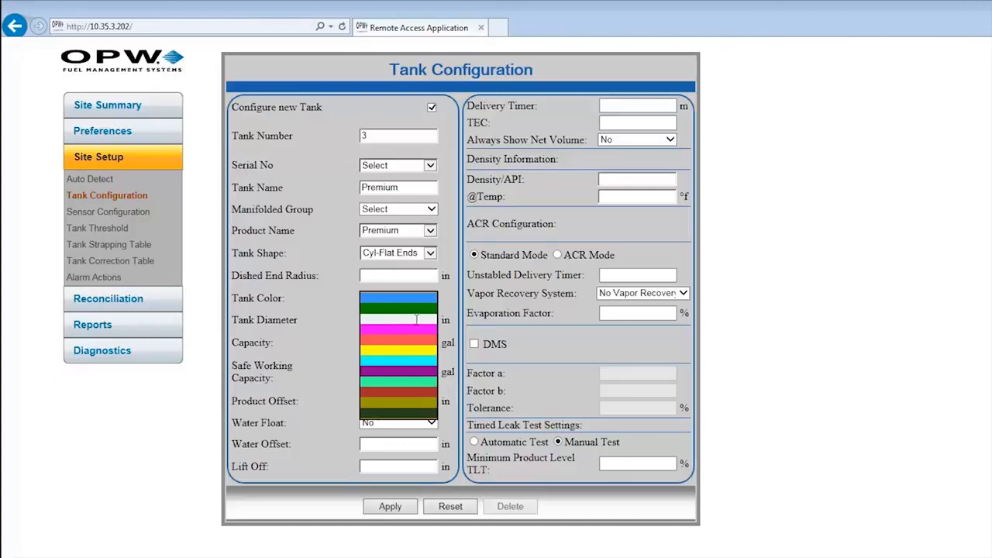
pyautogui.click(416, 318)
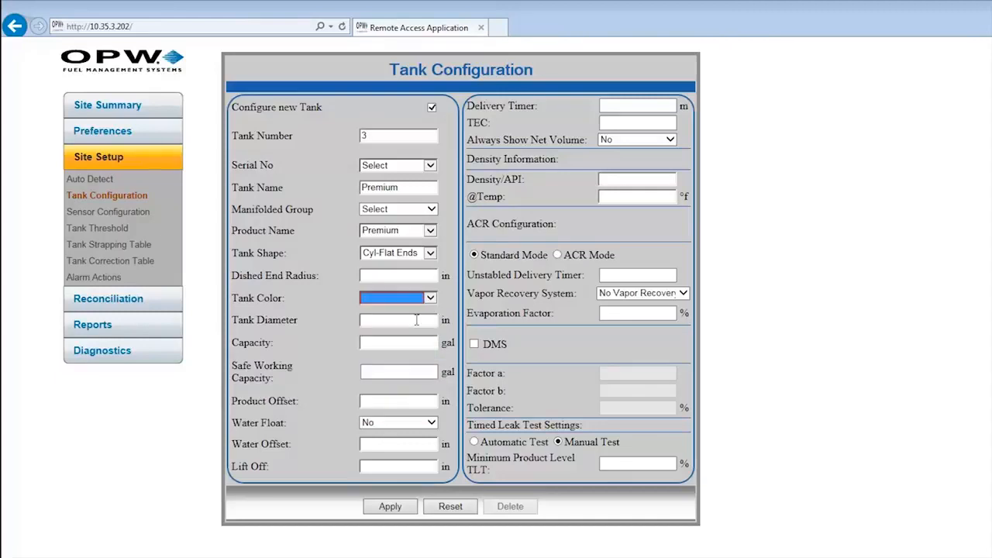
# Step: Set the tank diameter to 96 in and its capacity to 9728 gal
pyautogui.click(403, 318)
pyautogui.write('96')
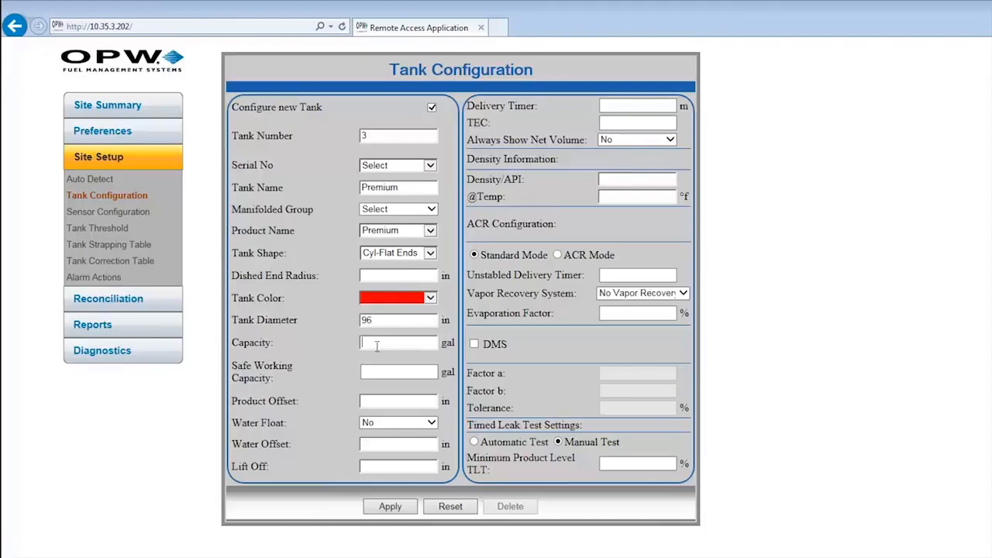
pyautogui.click(377, 346)
pyautogui.write('9728')
# Step: Enable the tank's water float and set the lift off to .75 in, leaving the water offset empty
pyautogui.click(432, 423)
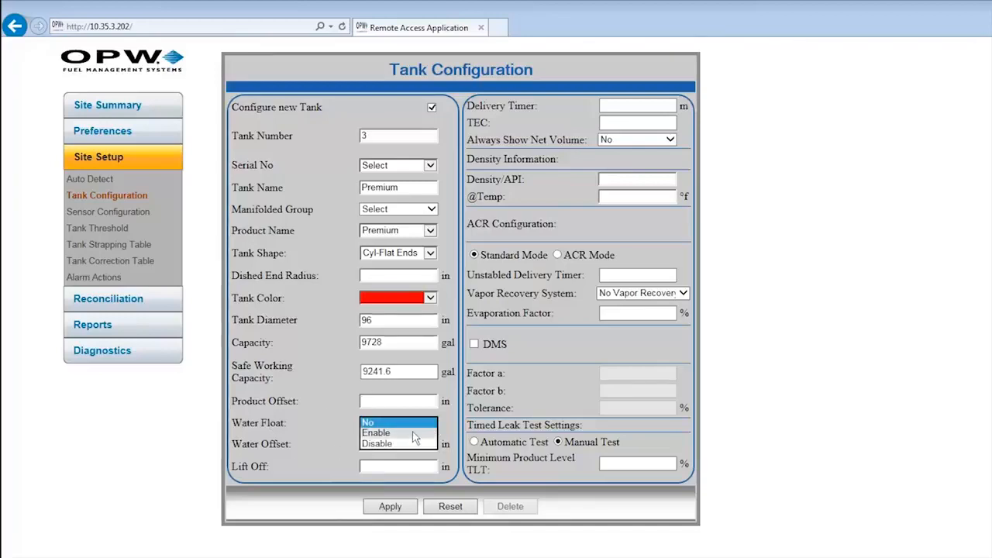
pyautogui.click(407, 434)
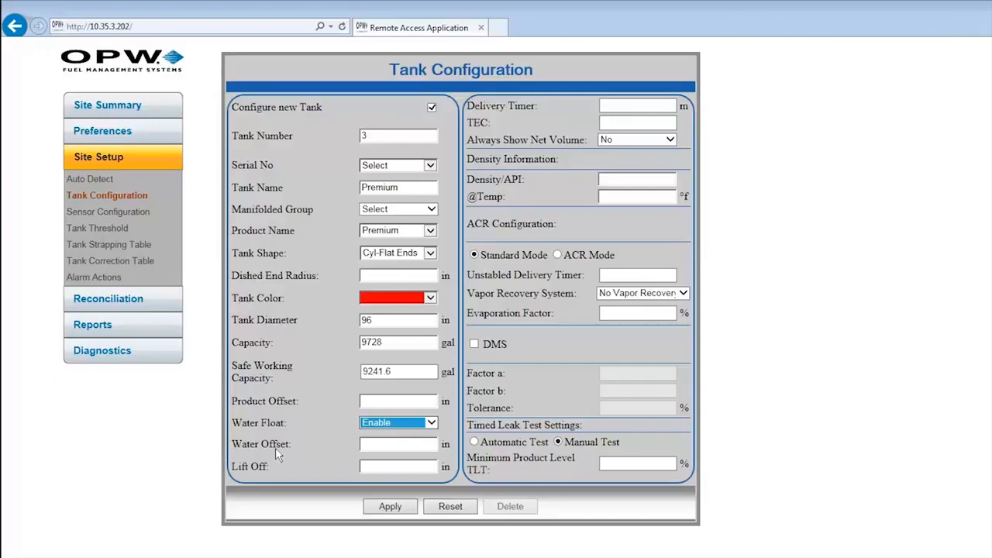
pyautogui.click(362, 443)
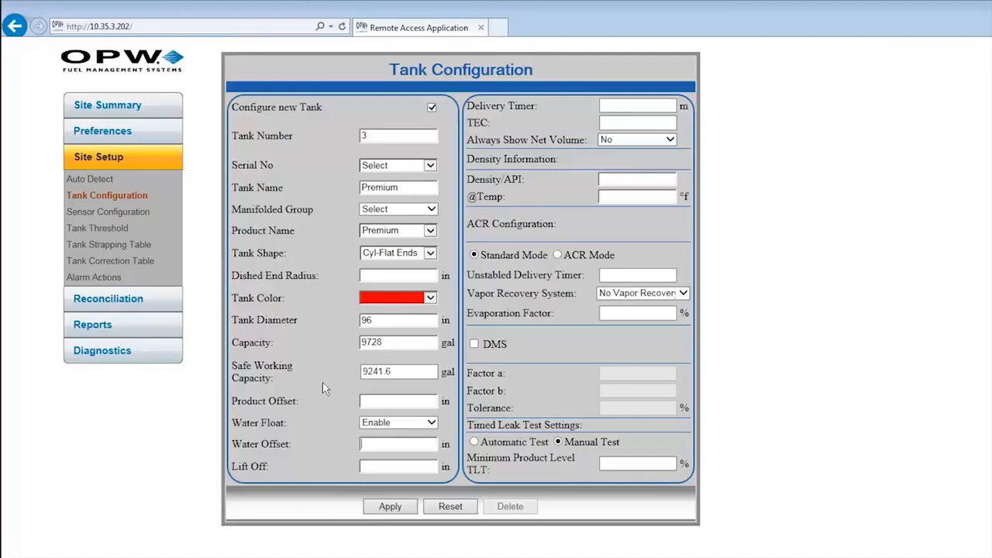
pyautogui.click(370, 466)
pyautogui.write('.75')
# Step: Set the delivery timer to 12 m and keep Always Show Net Volume at No, leaving TEC empty
pyautogui.click(606, 104)
pyautogui.write('12')
pyautogui.click(603, 122)
pyautogui.click(670, 140)
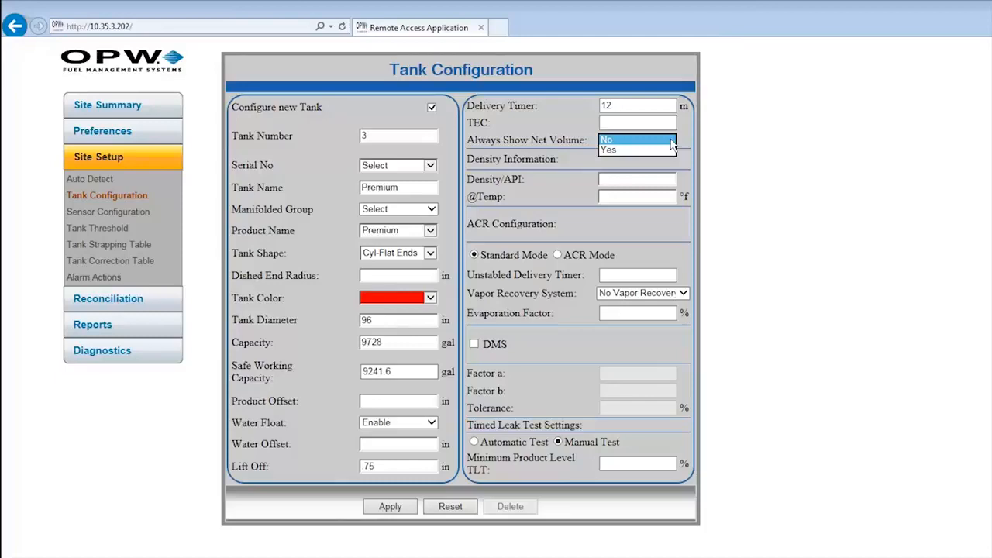
pyautogui.click(671, 141)
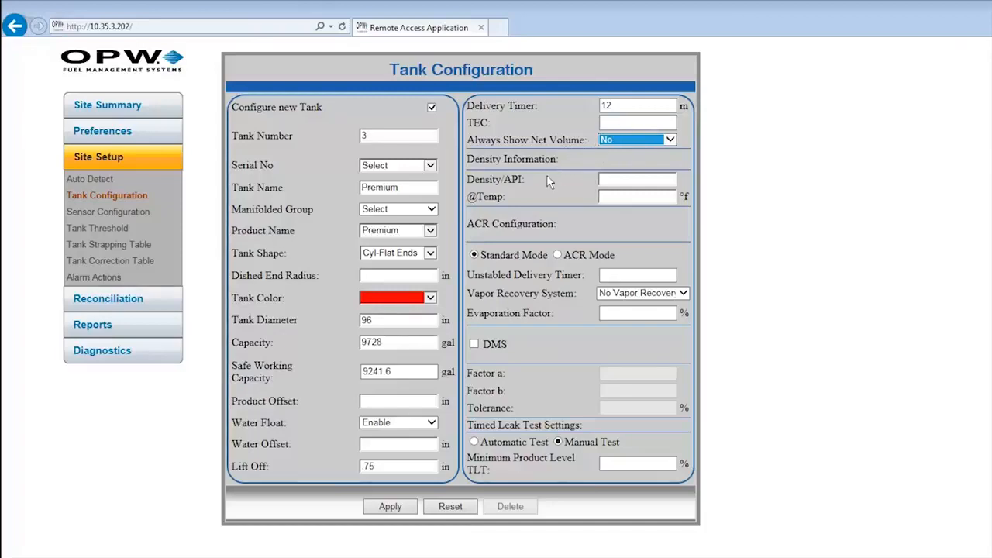
# Step: Enter a Density/API of 59 at a temperature of 60 °F for the tank
pyautogui.click(527, 185)
pyautogui.click(603, 180)
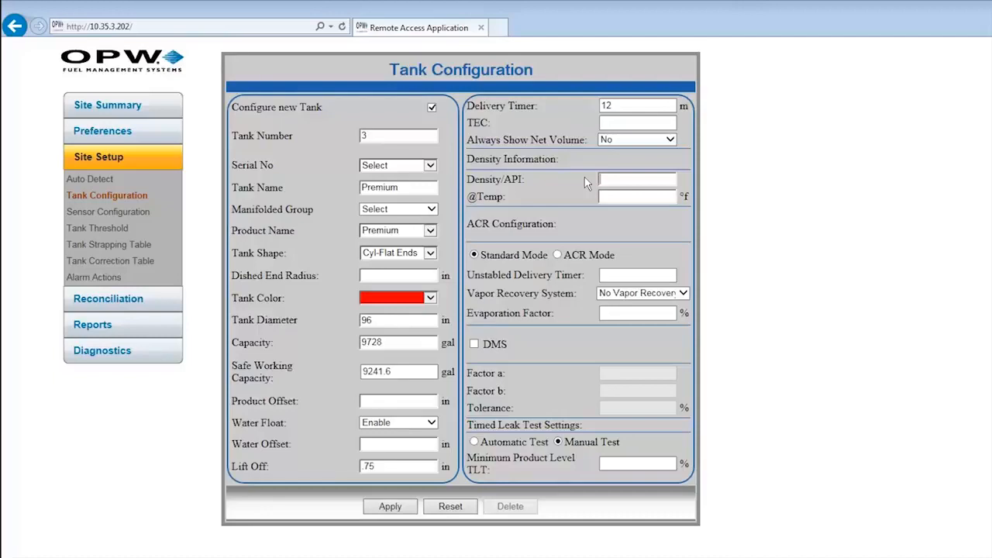
pyautogui.write('59')
pyautogui.write('60')
# Step: Switch the ACR configuration to ACR Mode, keeping No Vapor Recovery System and leaving DMS disabled
pyautogui.click(555, 254)
pyautogui.click(613, 275)
pyautogui.click(681, 295)
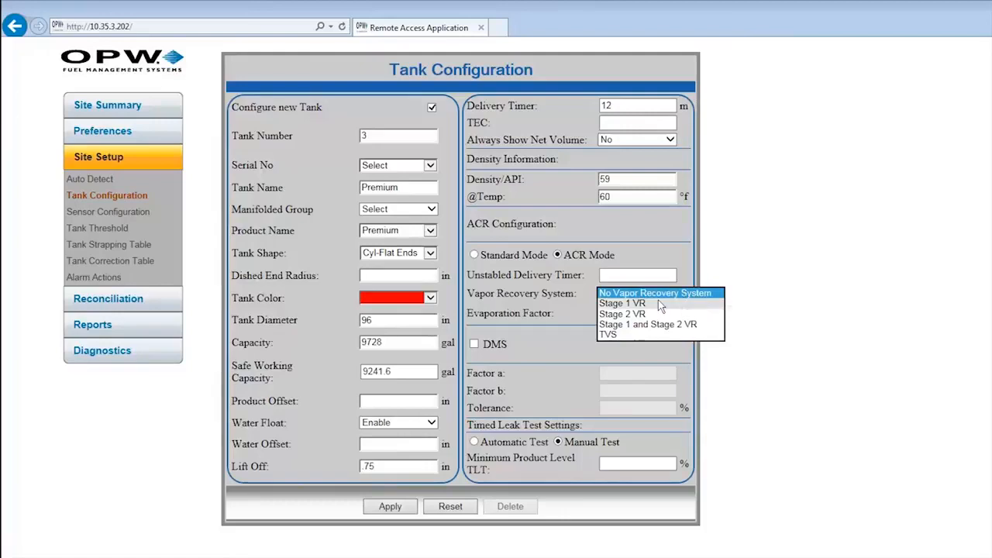
pyautogui.click(583, 344)
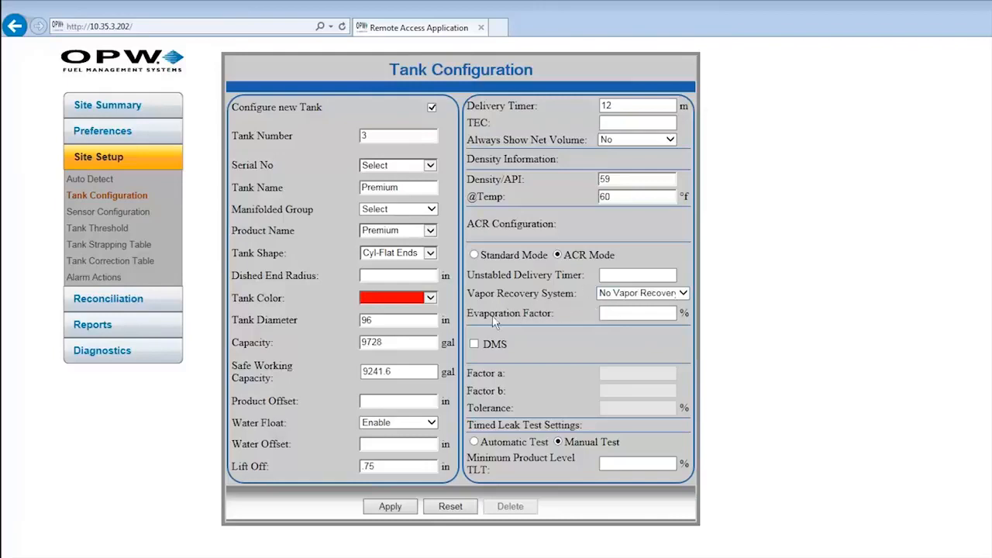
pyautogui.click(647, 314)
pyautogui.click(474, 346)
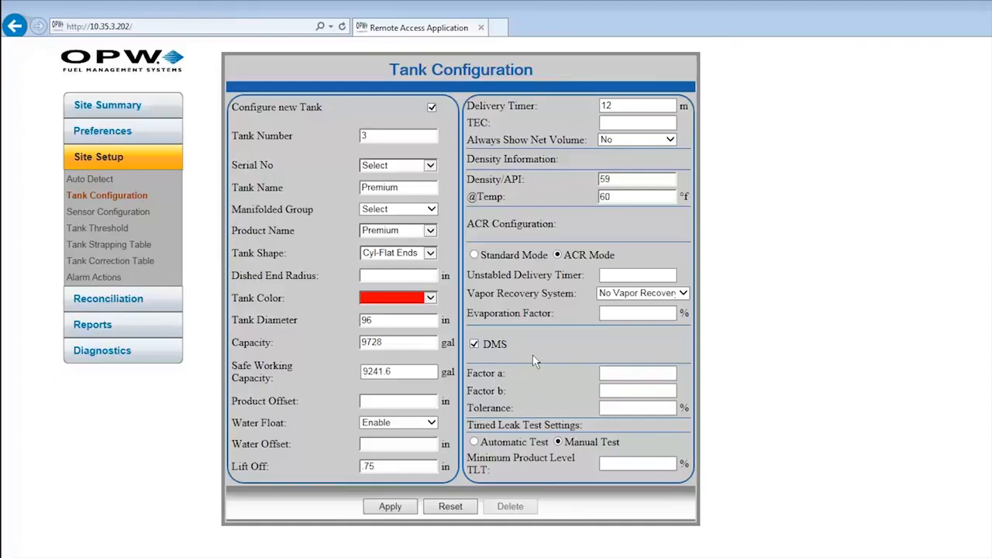
pyautogui.click(474, 345)
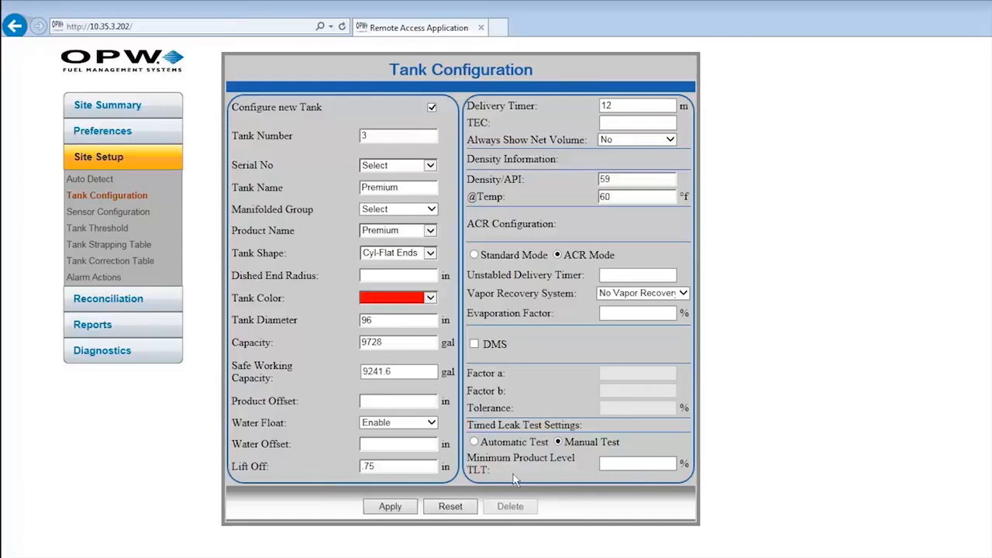
# Step: Set the timed leak test's minimum product level to 50 % and apply the tank configuration
pyautogui.click(657, 464)
pyautogui.write('50')
pyautogui.click(385, 512)
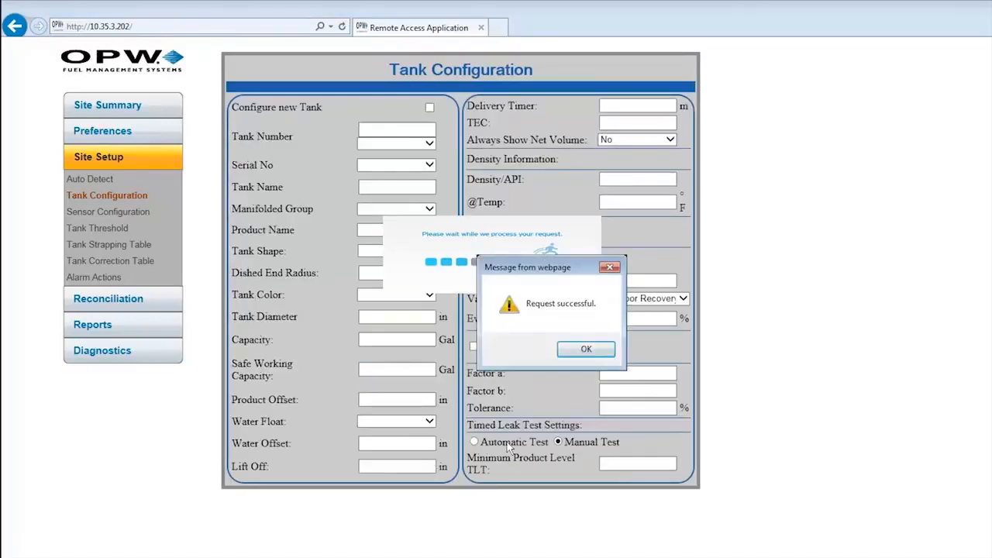
# Step: Close the save confirmation and review the stored configurations of tank 1 and tank 3
pyautogui.click(585, 353)
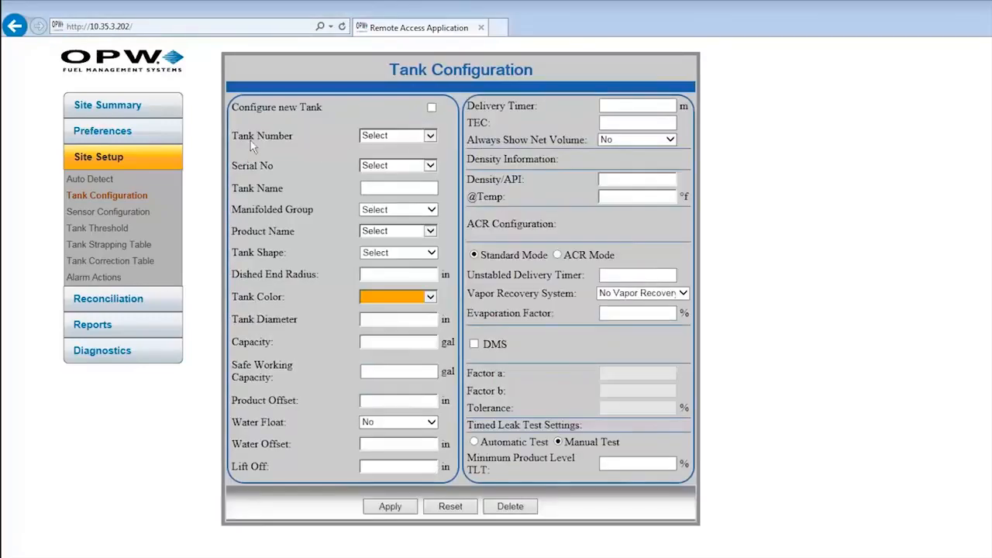
pyautogui.click(428, 140)
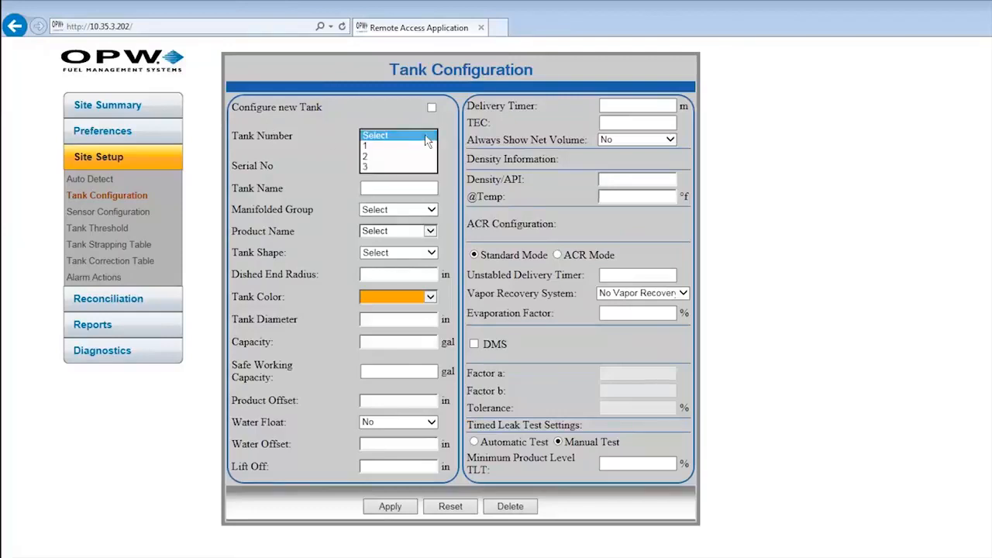
pyautogui.click(383, 147)
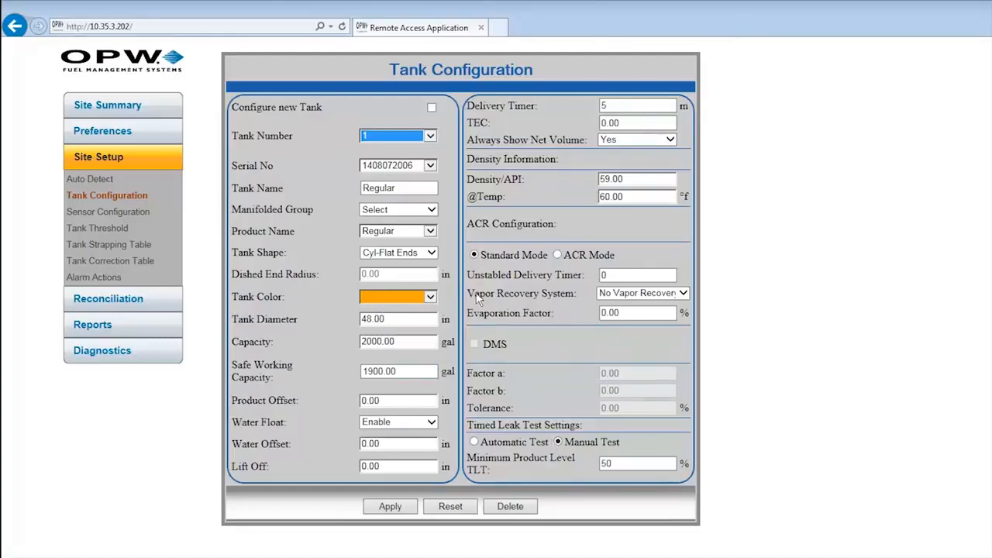
pyautogui.click(428, 137)
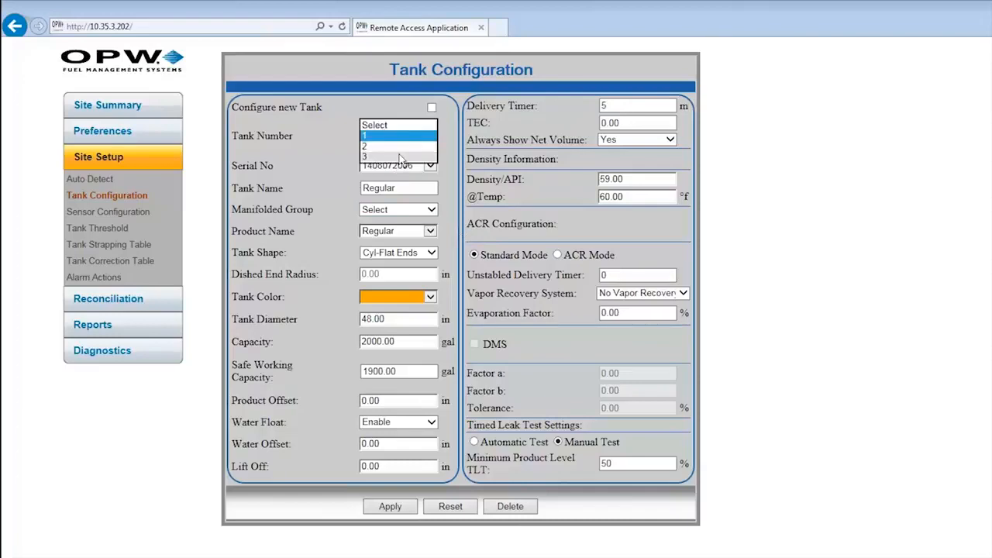
pyautogui.click(397, 156)
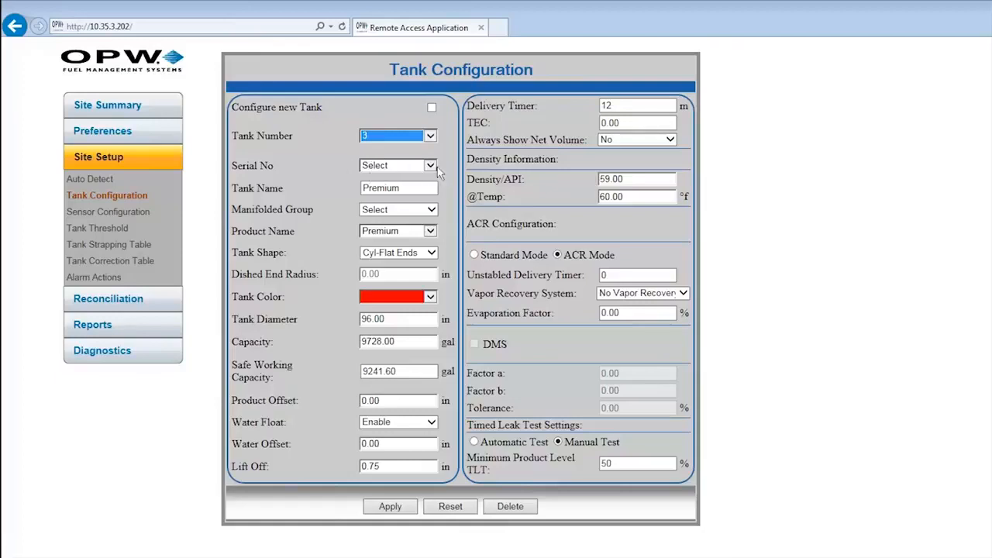
# Step: Open the sensor configuration and try to configure a new sensor
pyautogui.click(85, 214)
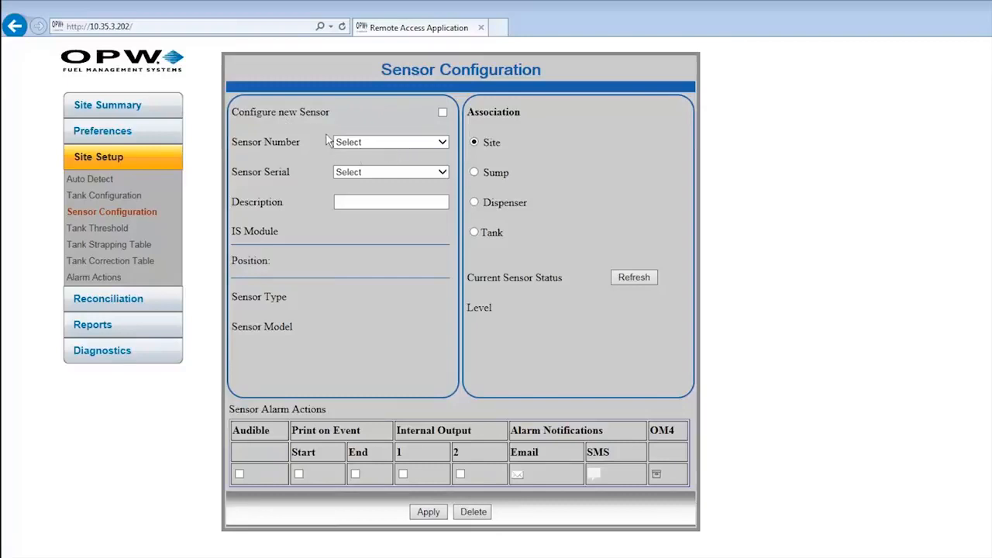
pyautogui.click(442, 113)
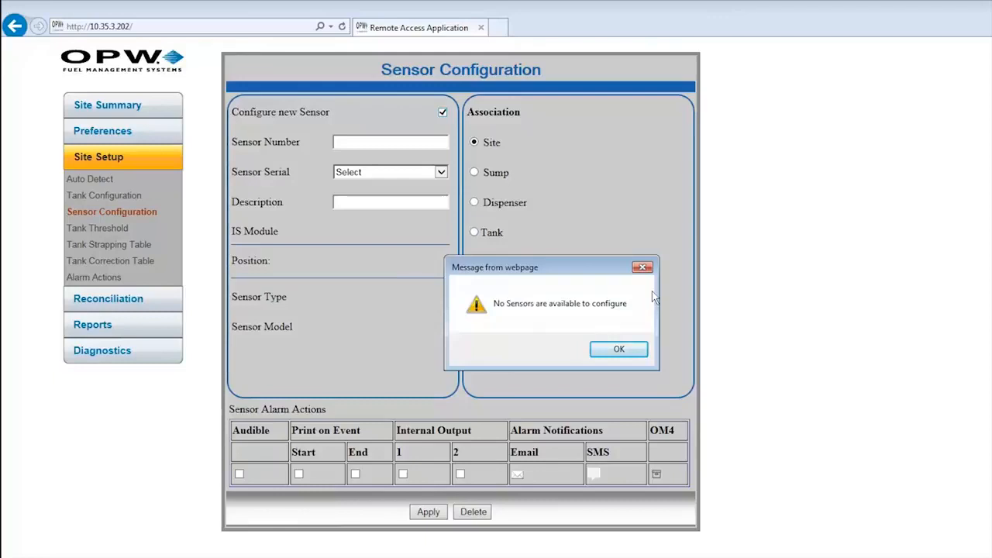
pyautogui.click(612, 350)
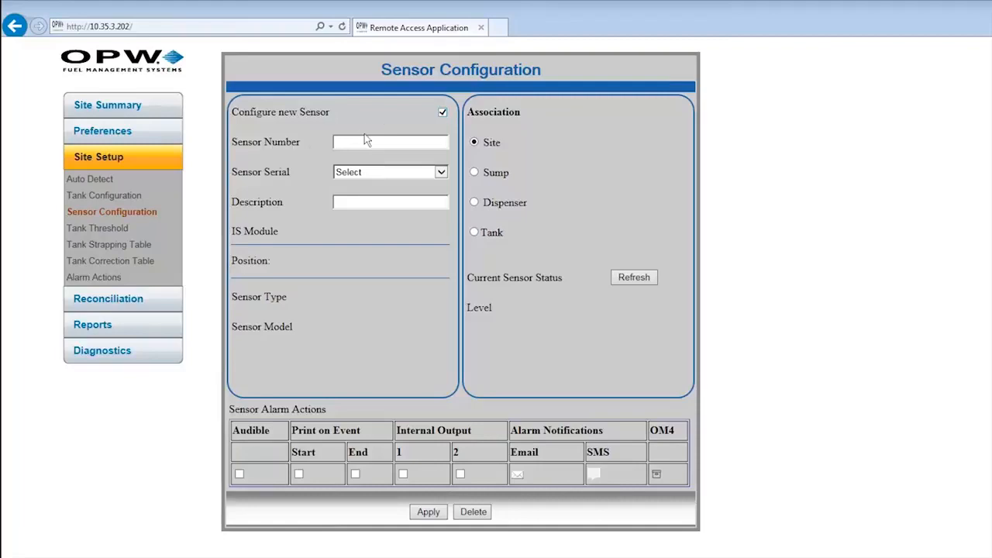
pyautogui.click(442, 113)
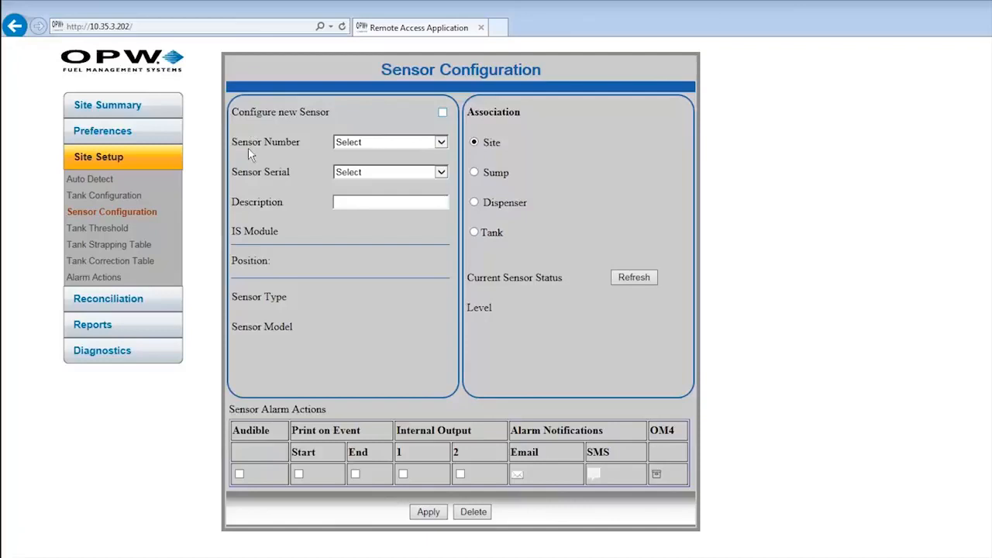
# Step: Load existing sensor number 1 and try a Dispenser association for it, without choosing a pump number
pyautogui.click(440, 142)
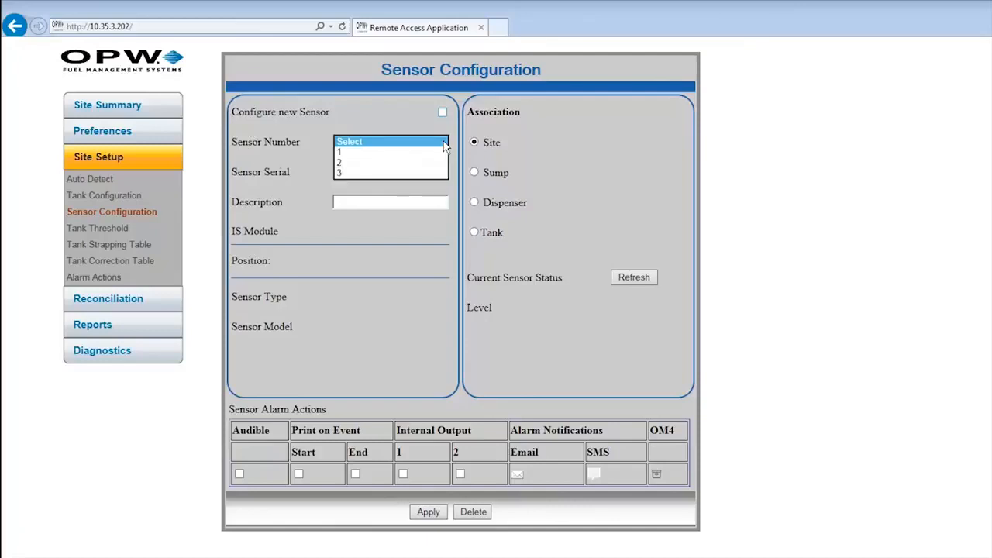
pyautogui.click(352, 162)
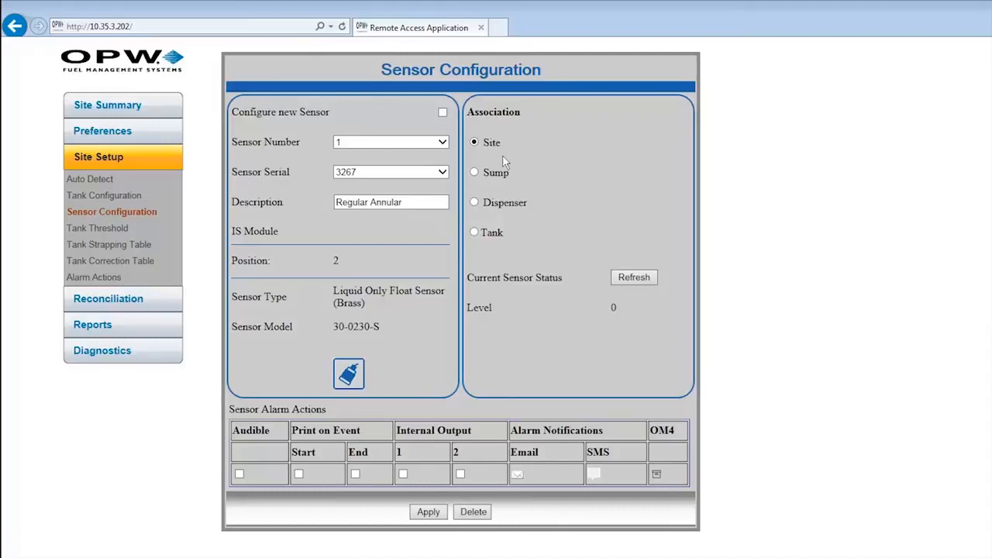
pyautogui.click(474, 202)
pyautogui.click(647, 202)
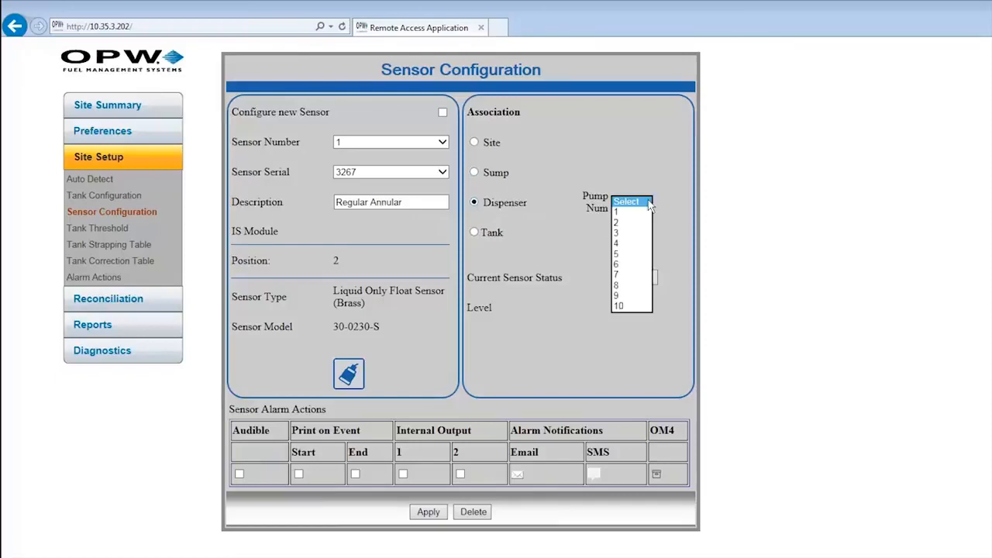
pyautogui.click(646, 201)
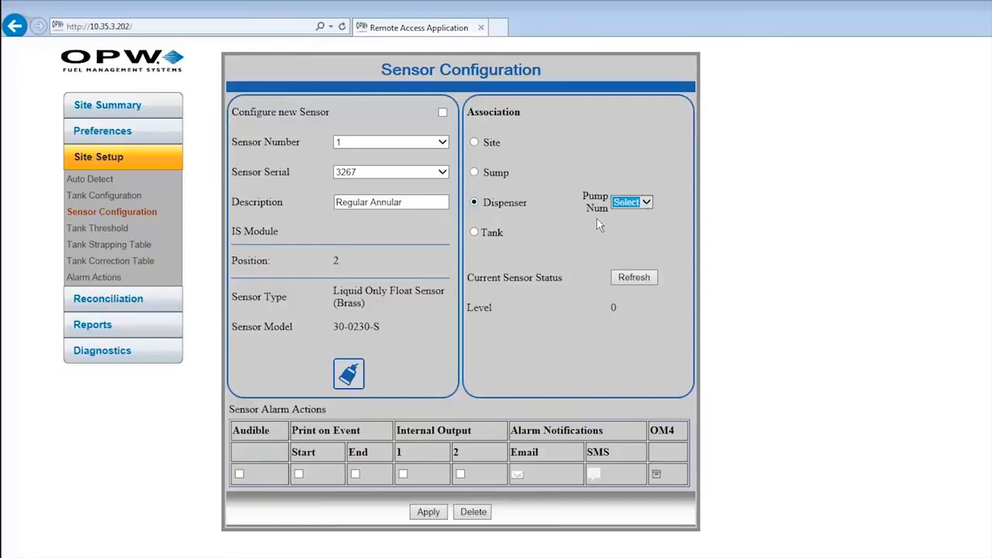
# Step: Associate sensor 1 with tank number 1
pyautogui.click(473, 233)
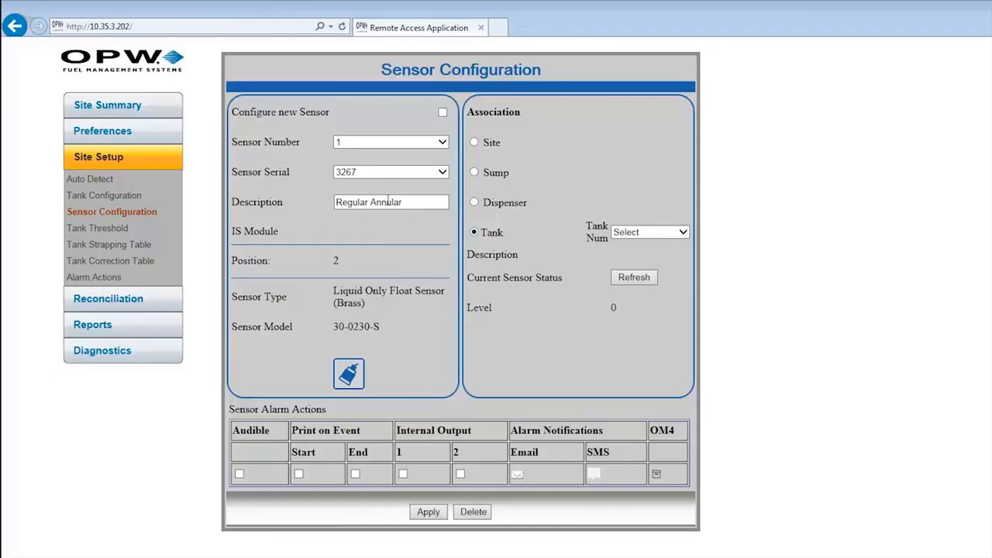
pyautogui.click(685, 234)
pyautogui.click(632, 242)
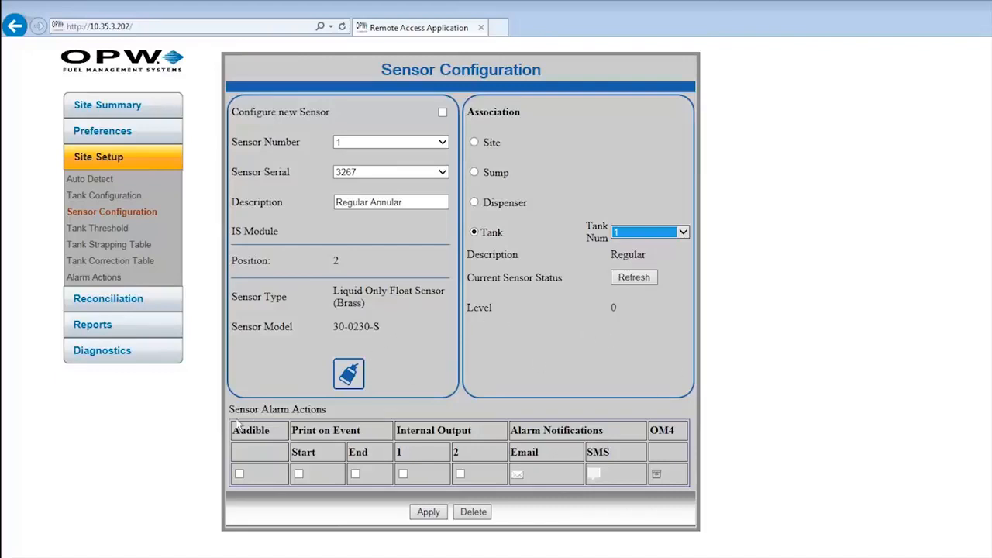
# Step: Enable the audible alarm, internal output 1 and email notification to the last listed contact for sensor 1, and apply the configuration
pyautogui.click(240, 475)
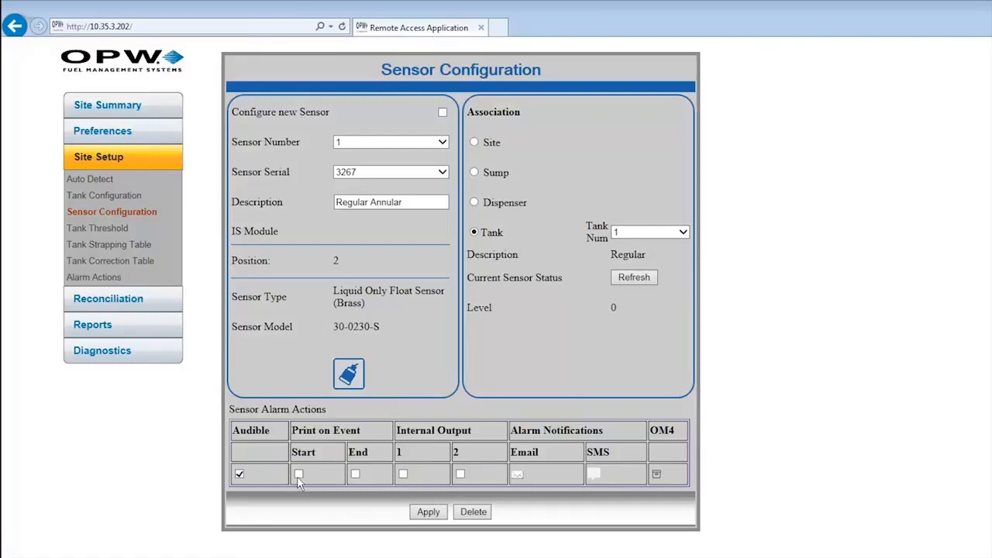
pyautogui.click(402, 474)
pyautogui.click(518, 476)
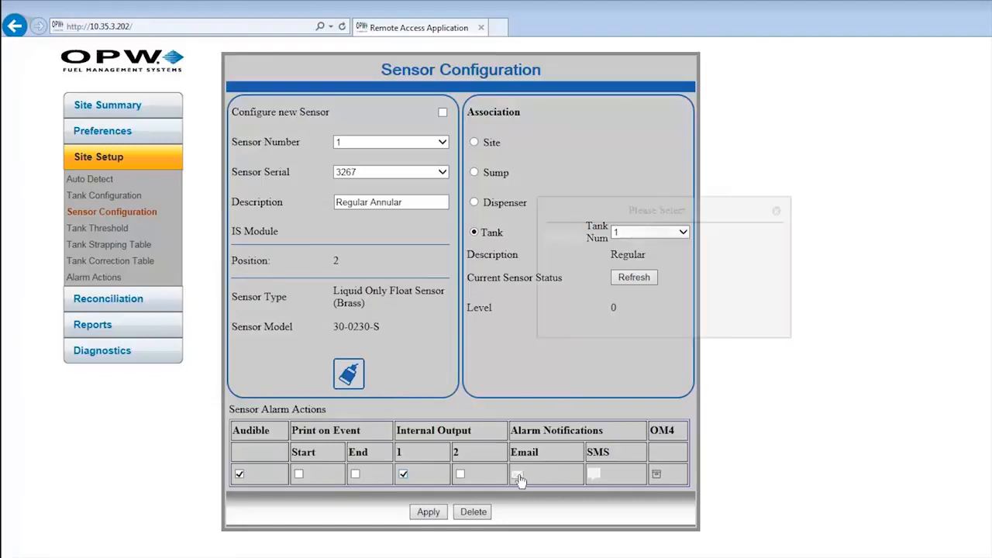
pyautogui.click(631, 240)
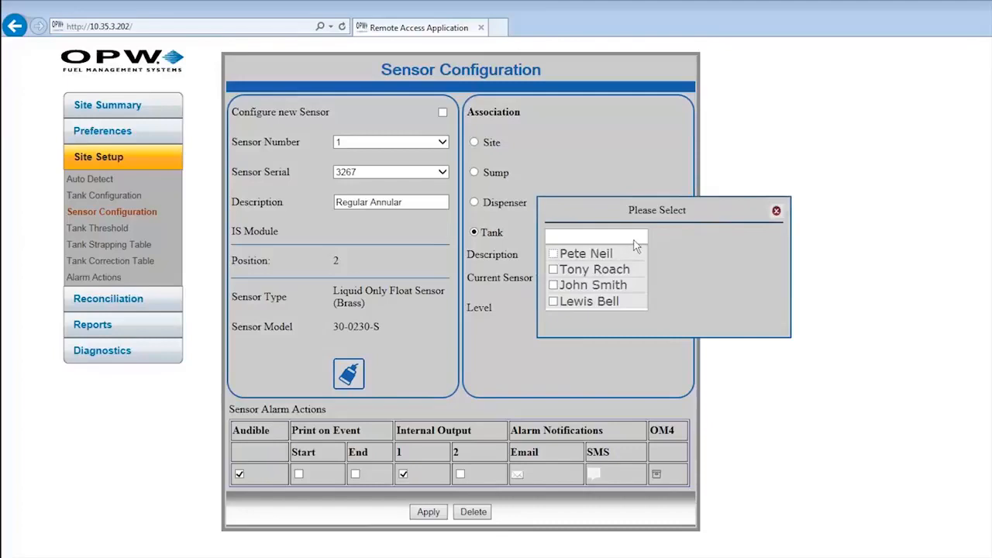
pyautogui.click(629, 303)
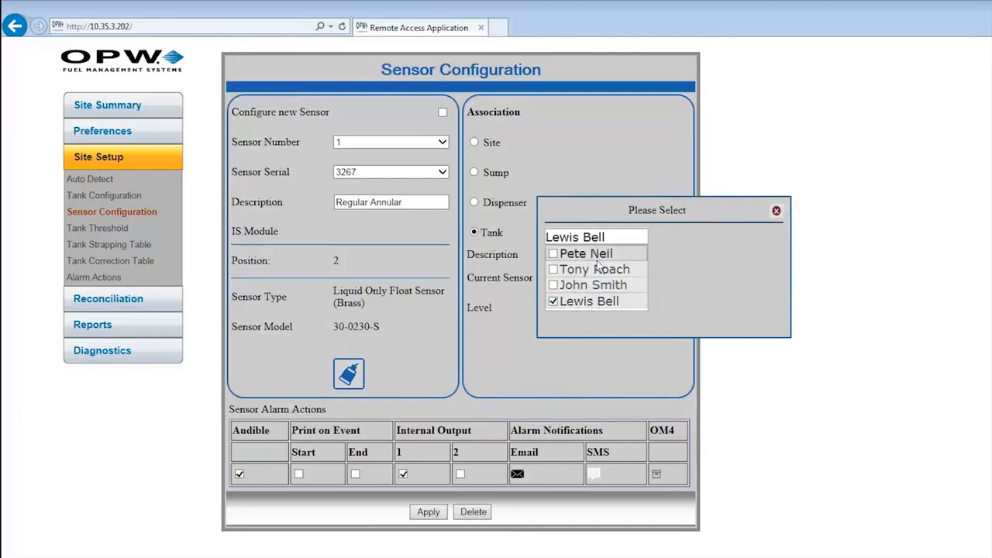
pyautogui.click(610, 168)
pyautogui.click(776, 210)
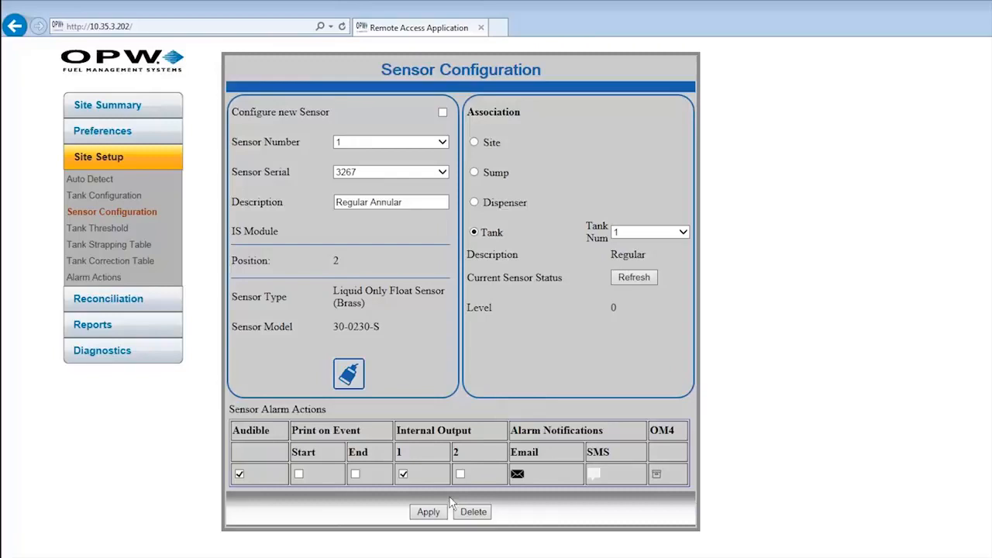
pyautogui.click(426, 513)
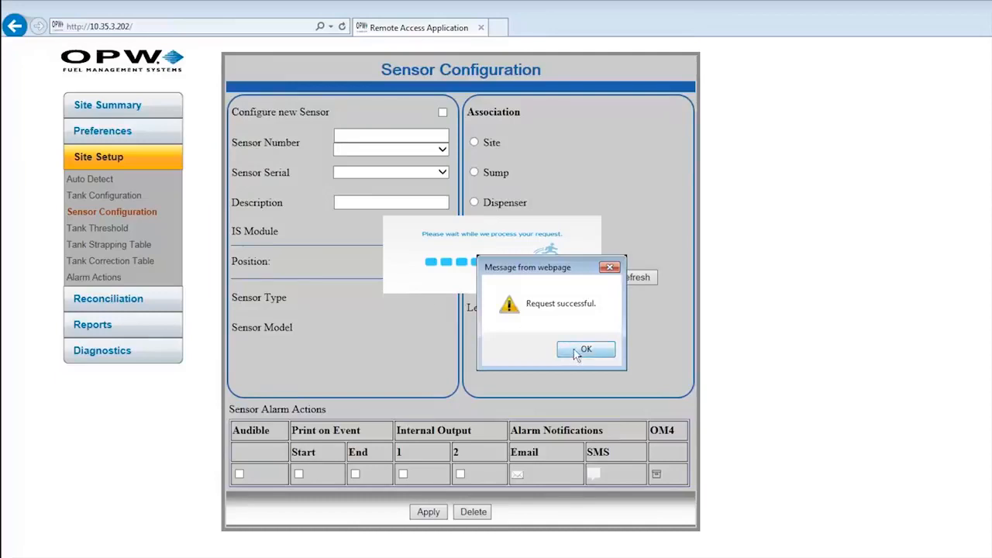
pyautogui.click(581, 350)
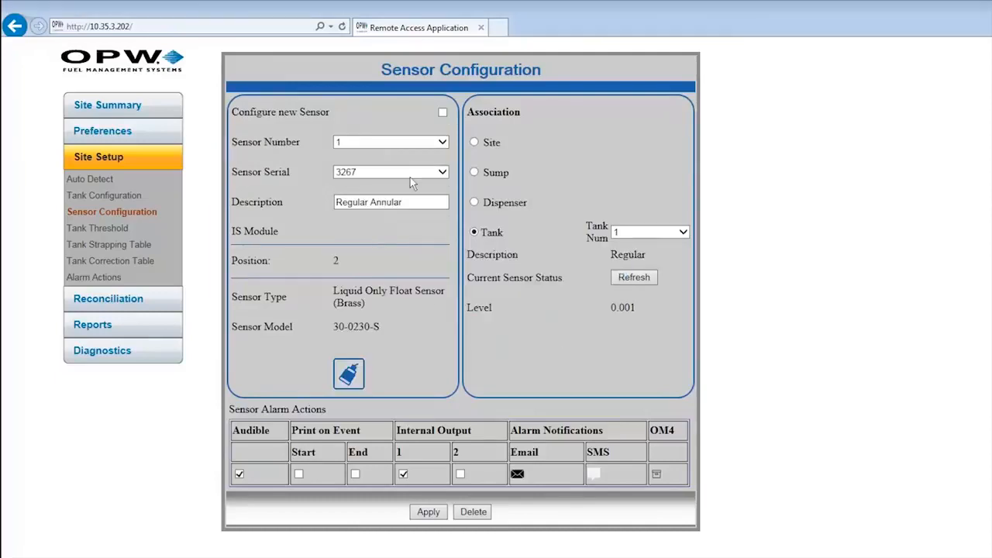
# Step: Load sensor number 3 and review its sensor type, association and alarm actions, keeping the audible alarm enabled
pyautogui.click(442, 143)
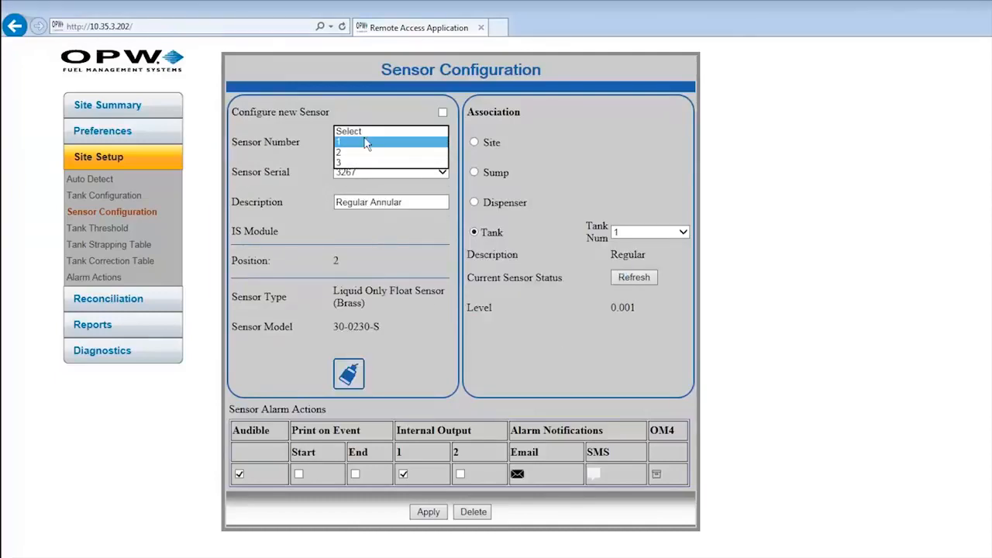
pyautogui.click(359, 163)
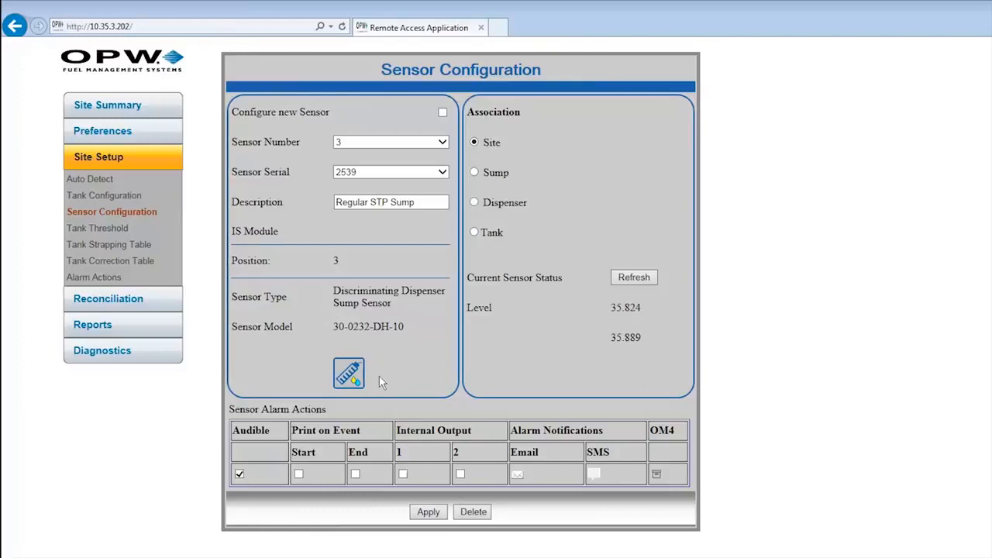
pyautogui.click(240, 476)
pyautogui.click(239, 476)
# Step: Open the tank thresholds and load those of tank number 1
pyautogui.click(81, 230)
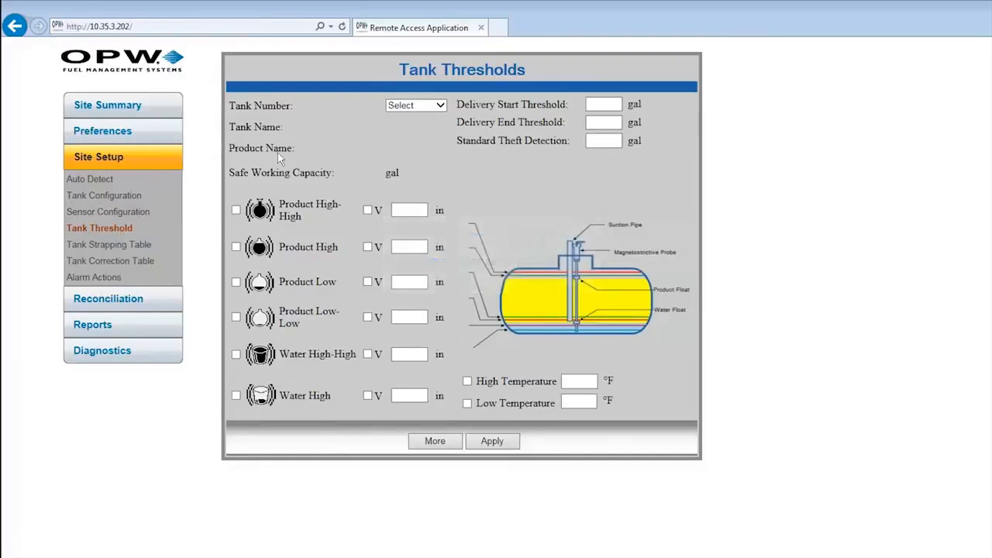
pyautogui.click(441, 109)
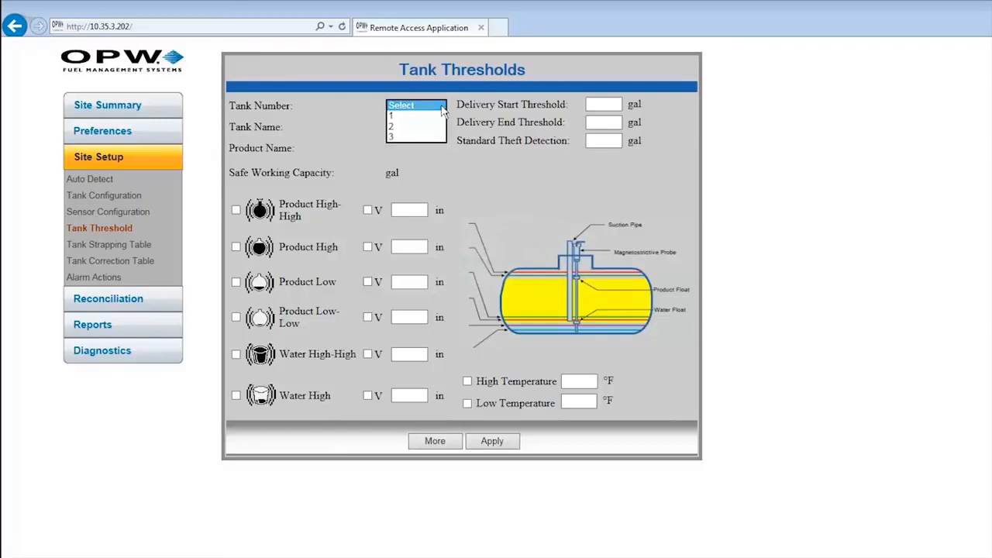
pyautogui.click(402, 120)
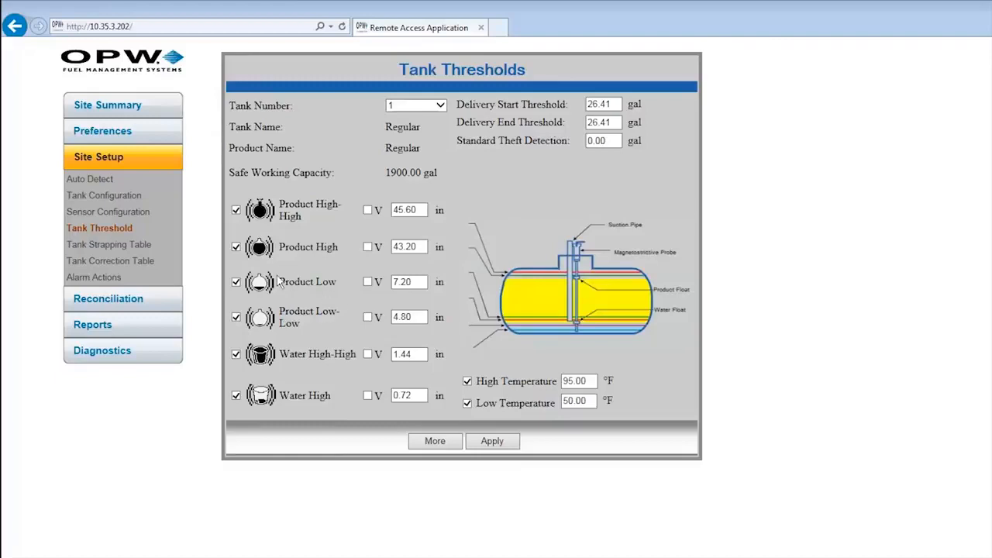
# Step: Try the volume option for the Product High-High threshold, leave it off, and apply tank 1's thresholds
pyautogui.click(236, 282)
pyautogui.click(368, 210)
pyautogui.click(368, 210)
pyautogui.click(368, 211)
pyautogui.click(368, 210)
pyautogui.click(493, 444)
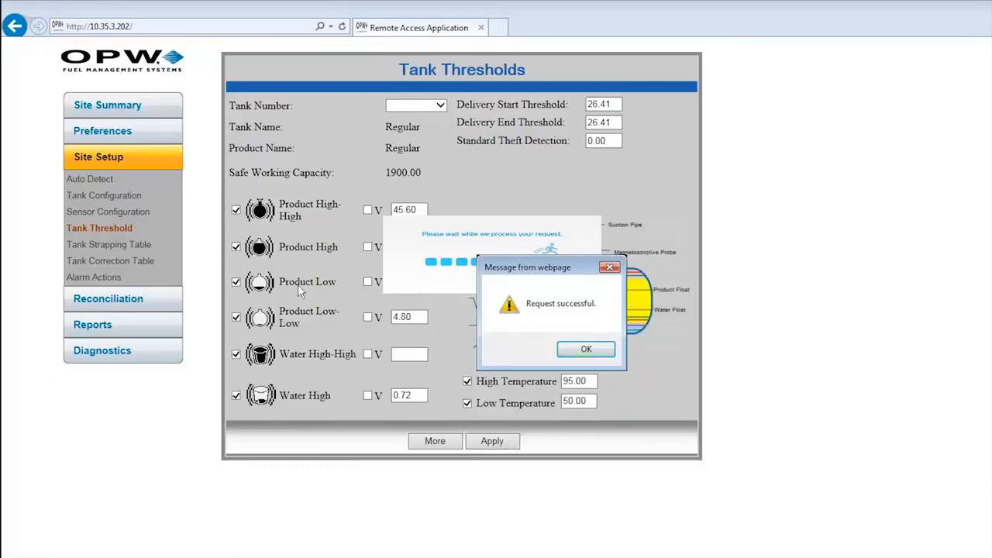
pyautogui.click(579, 352)
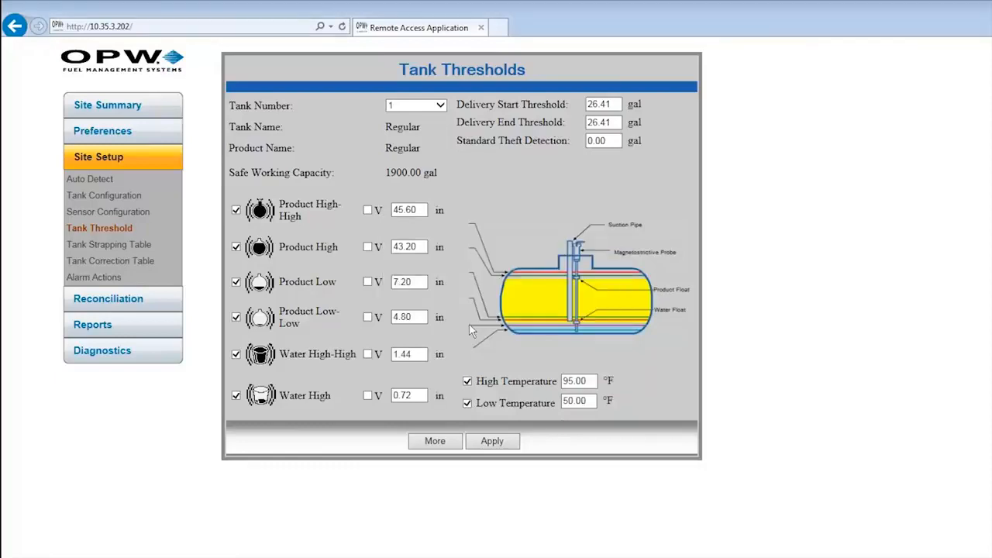
# Step: Open the tank strapping table and generate the tank chart points for tank 1, reviewing them down to the last height
pyautogui.click(124, 246)
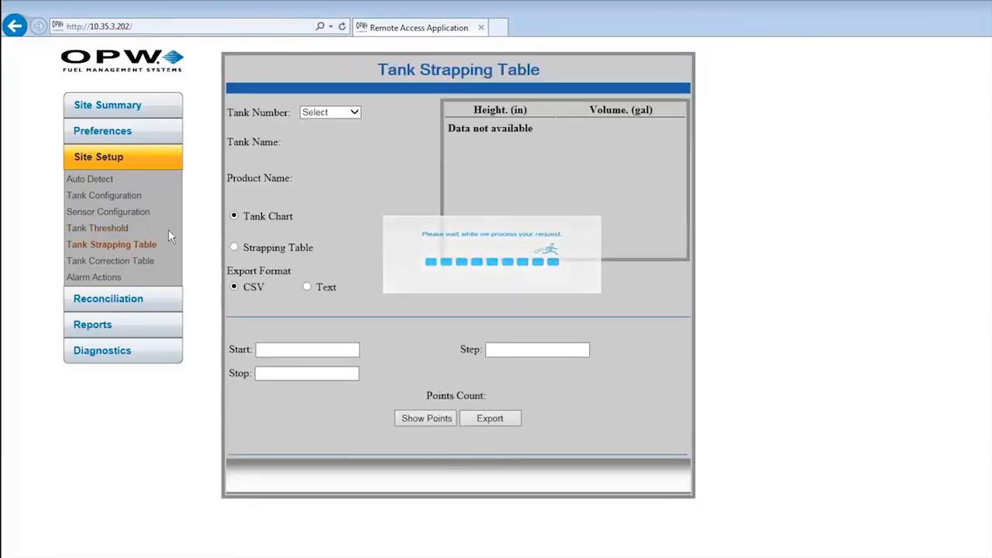
pyautogui.click(352, 114)
pyautogui.click(338, 124)
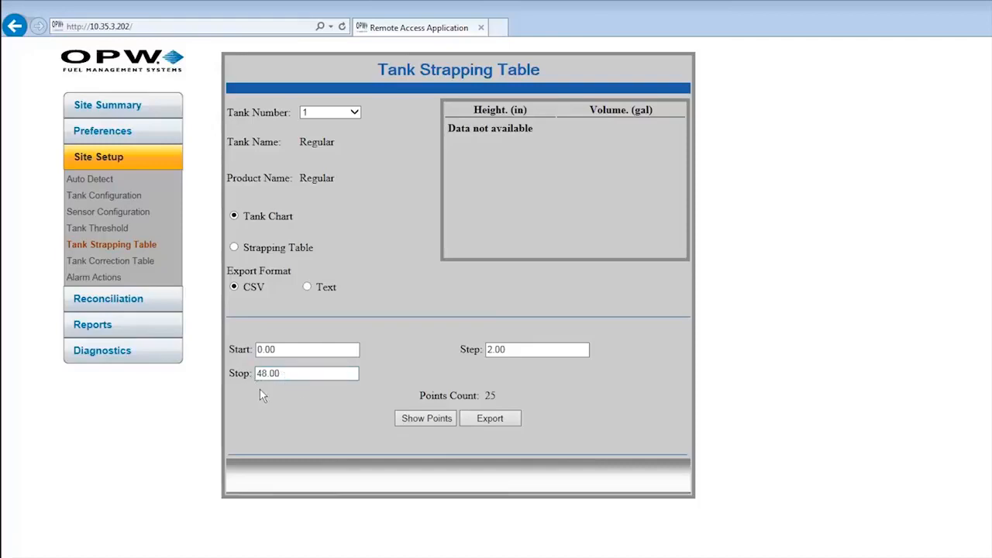
pyautogui.click(427, 419)
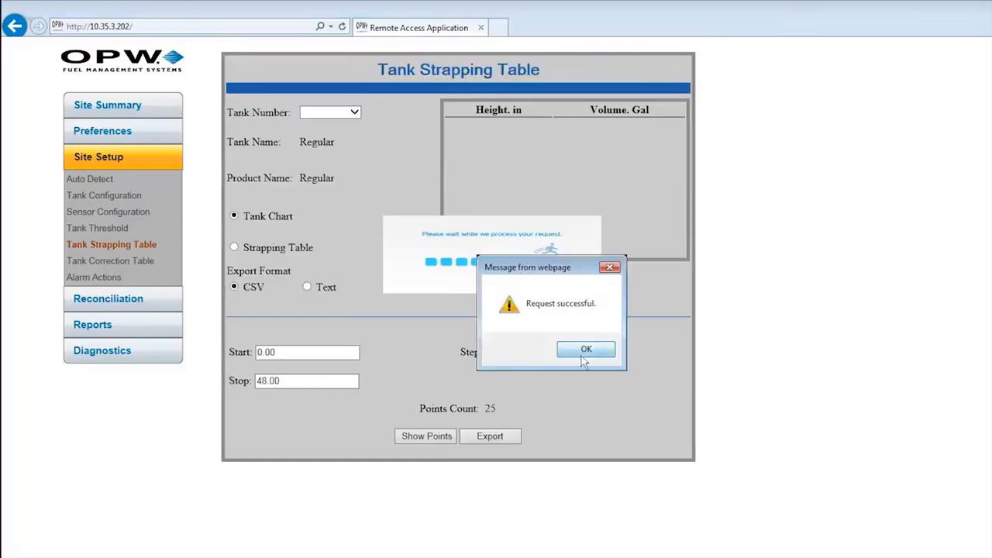
pyautogui.click(582, 357)
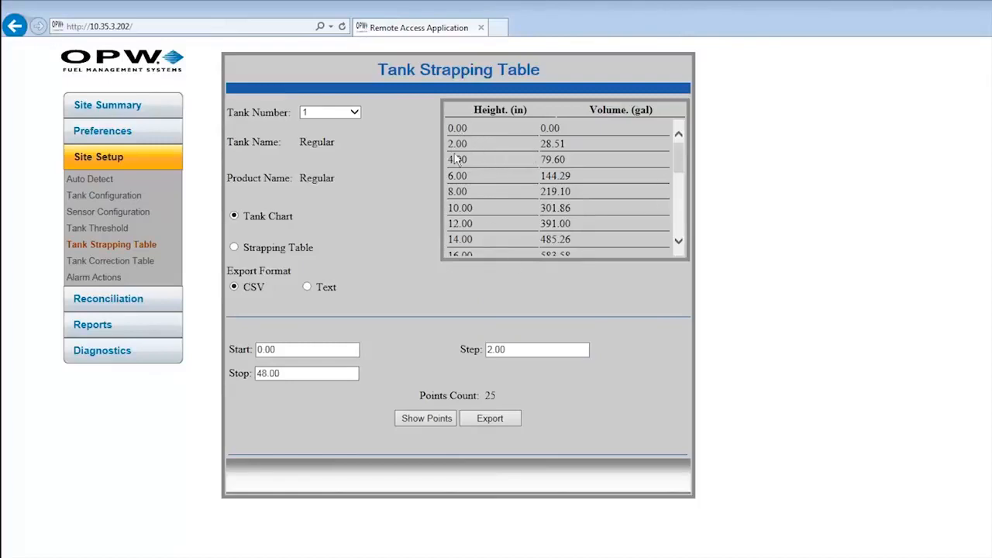
pyautogui.moveTo(676, 148); pyautogui.dragTo(581, 271)
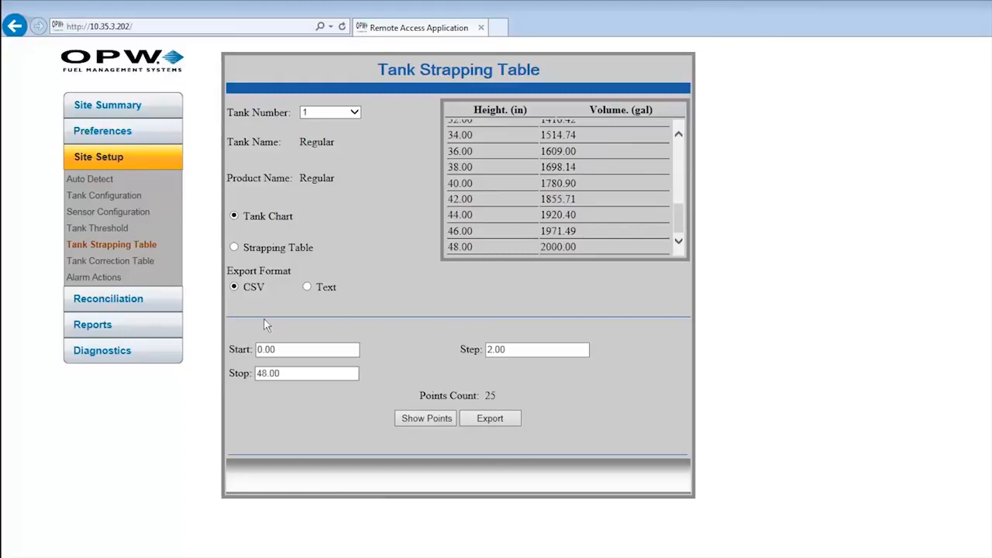
# Step: Set the tank chart's step to 1 and regenerate the points for tank 1
pyautogui.moveTo(492, 353); pyautogui.dragTo(464, 360)
pyautogui.write('1')
pyautogui.click(443, 422)
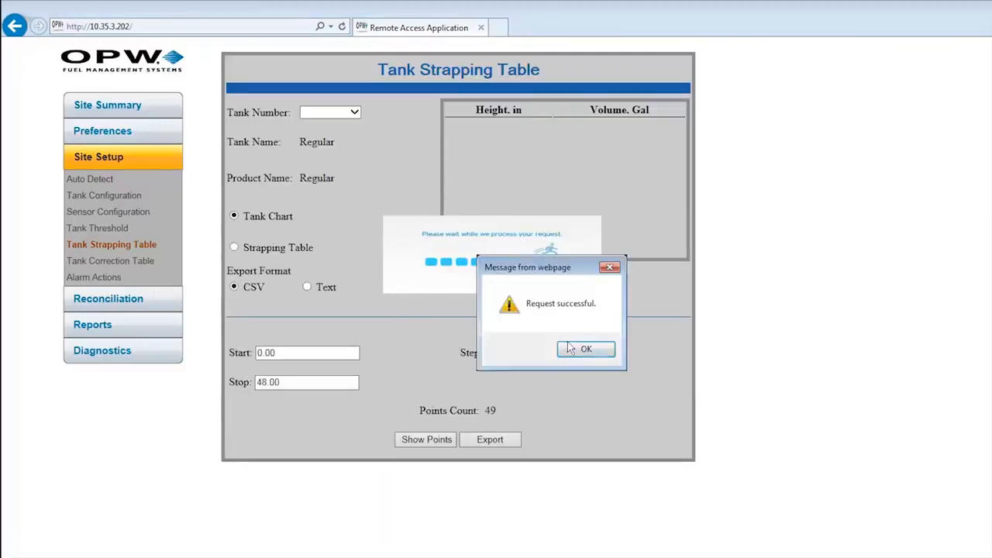
# Step: Review tank 1's regenerated chart points and the strapping table option, glancing at the tank configuration before reopening the tank strapping table
pyautogui.click(586, 350)
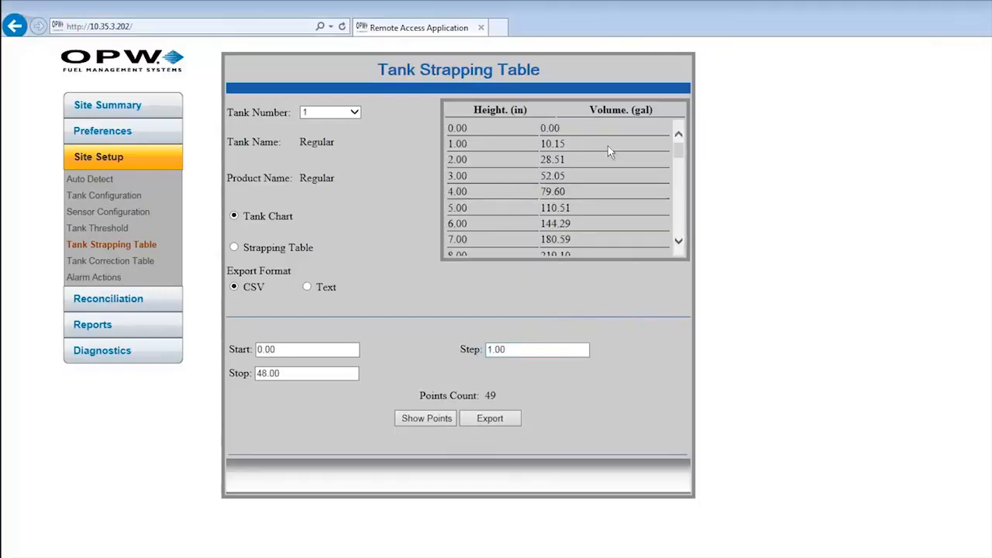
pyautogui.moveTo(682, 156)
pyautogui.mouseDown()
pyautogui.moveTo(683, 252)
pyautogui.moveTo(691, 152)
pyautogui.mouseUp()
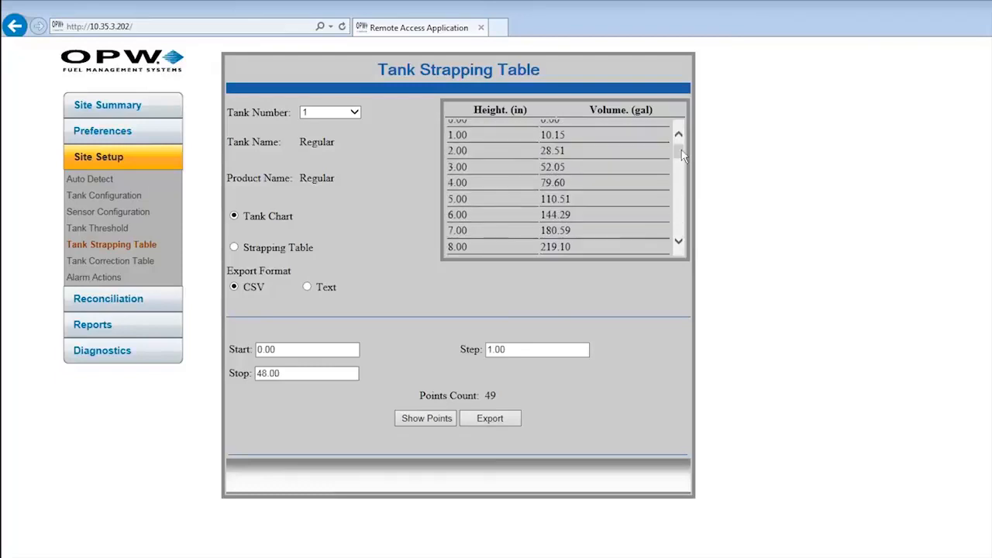
pyautogui.click(234, 247)
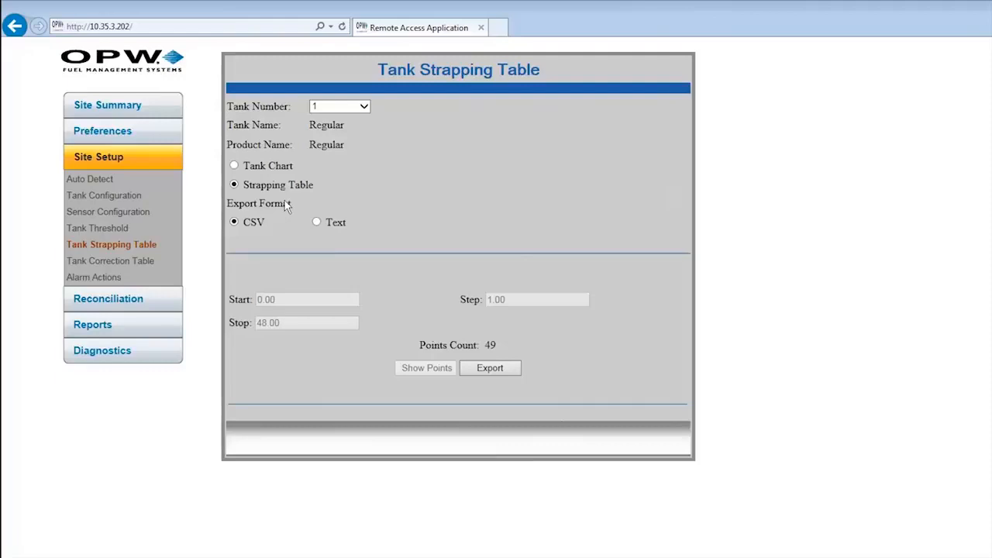
pyautogui.click(106, 198)
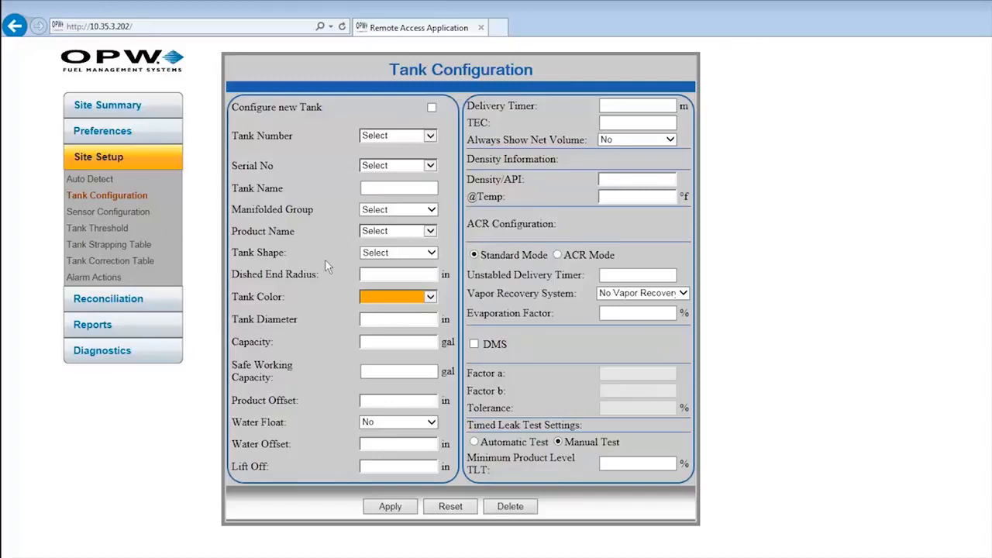
pyautogui.click(112, 246)
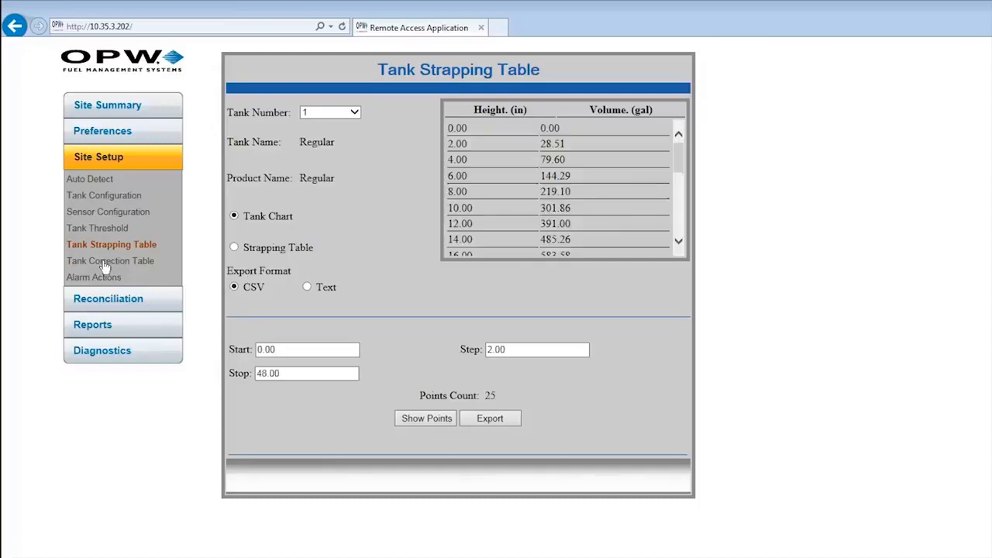
# Step: In the tank correction table, add a correction point for tank 1 with height 24 in and volume 998 gal
pyautogui.click(102, 262)
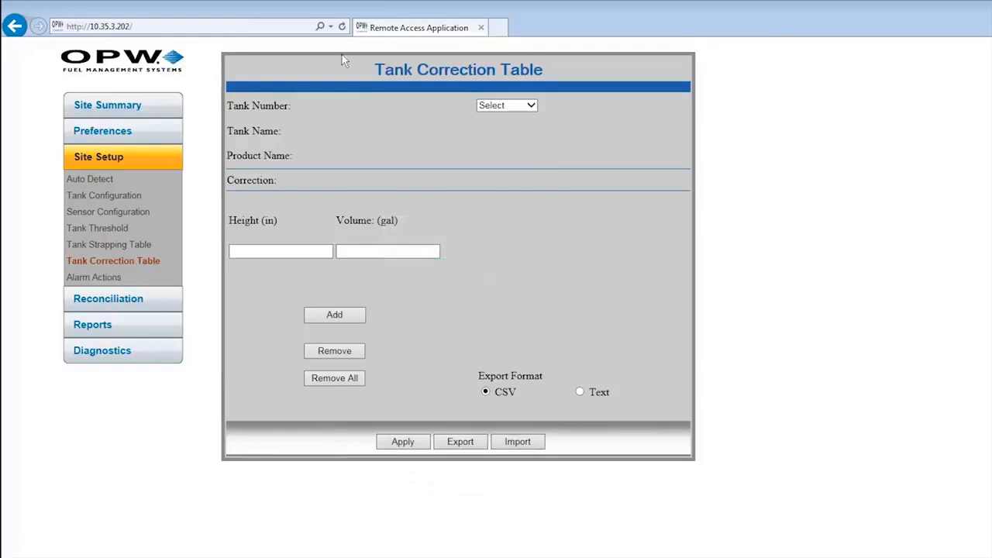
pyautogui.click(530, 108)
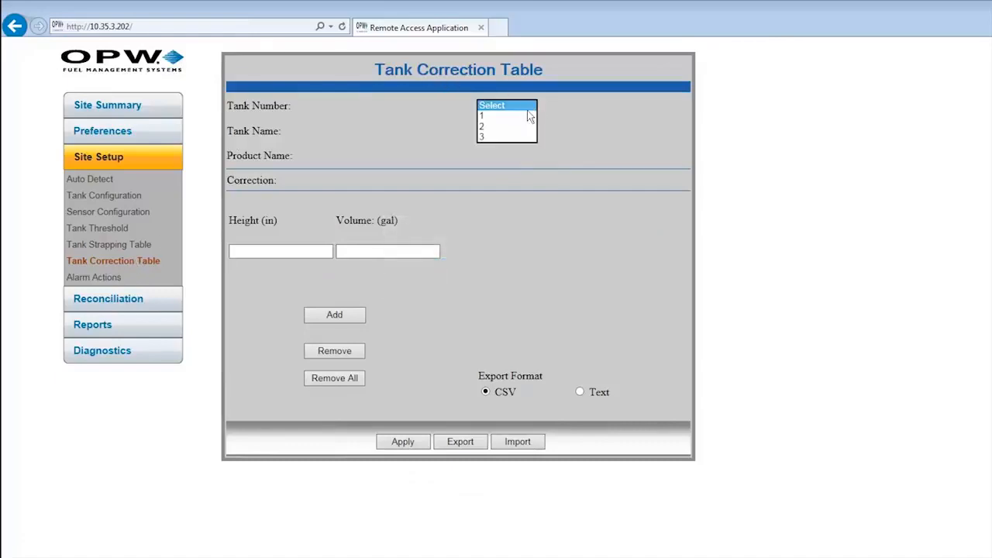
pyautogui.click(512, 117)
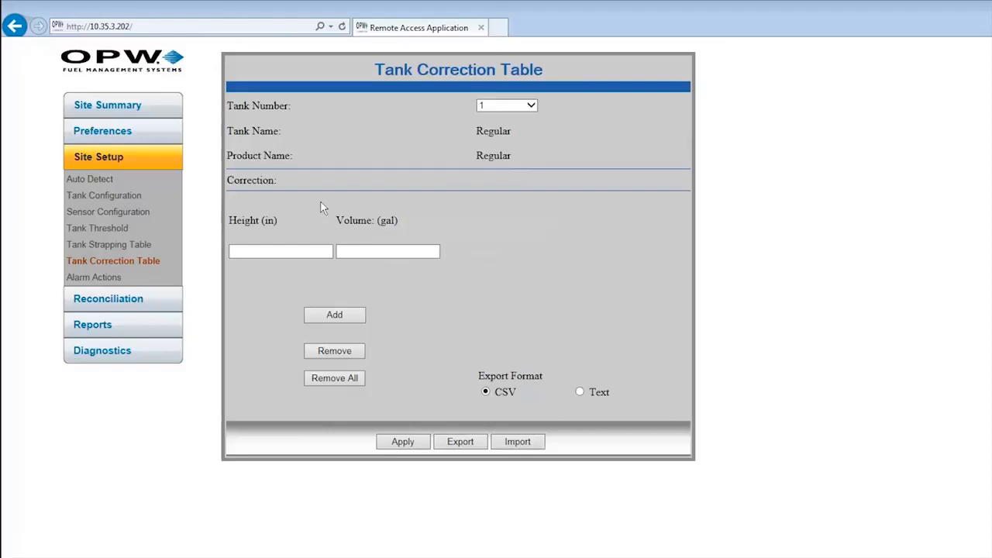
pyautogui.click(282, 251)
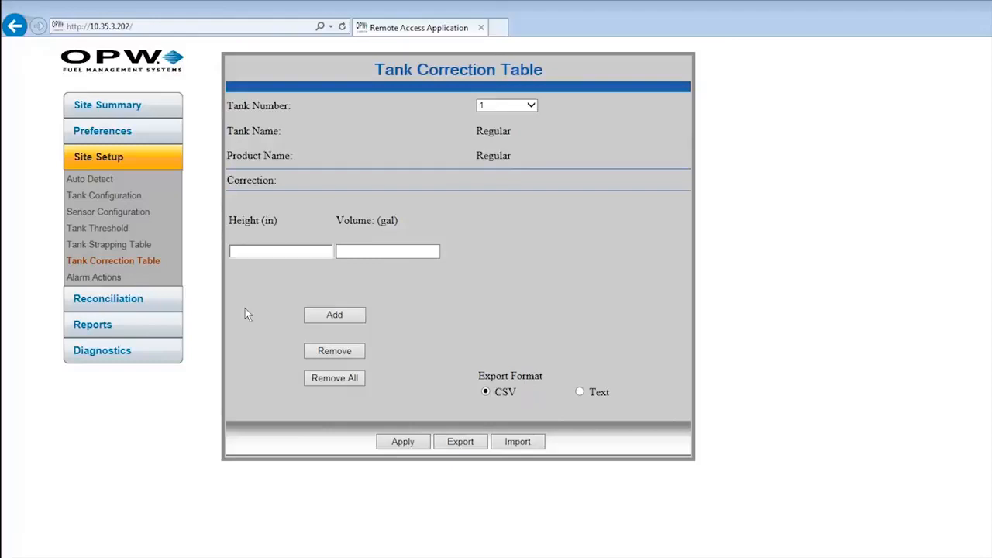
pyautogui.write('24')
pyautogui.press('Tab')
pyautogui.write('998')
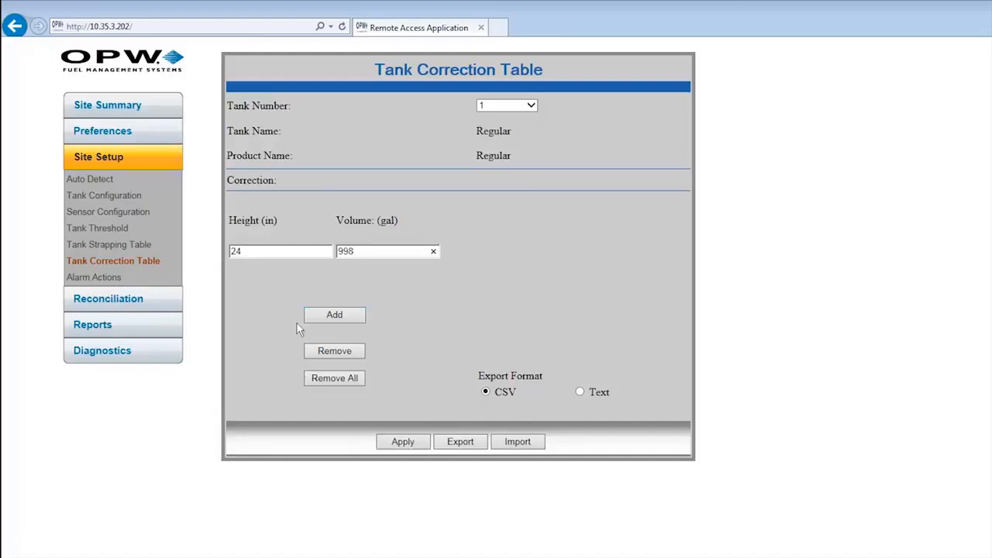
pyautogui.click(334, 315)
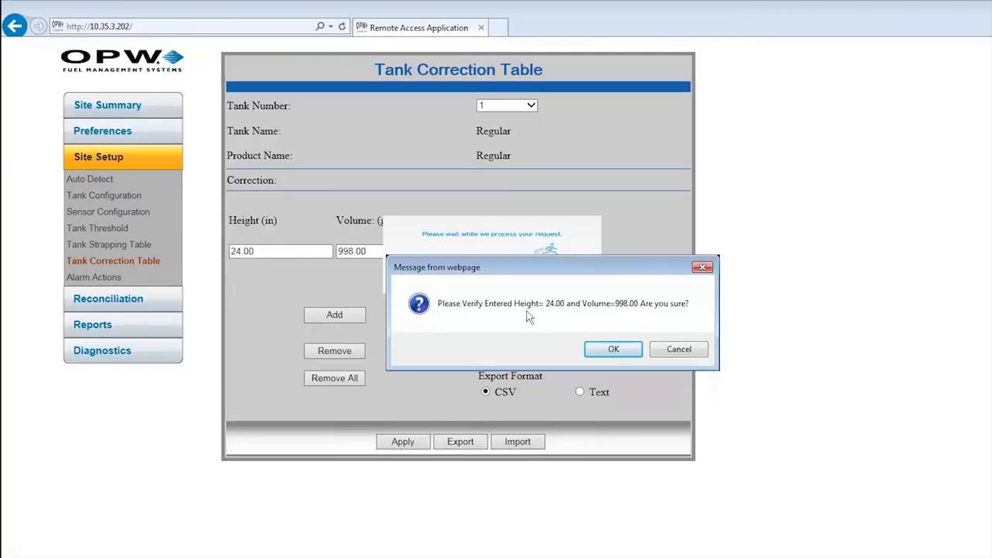
pyautogui.click(615, 349)
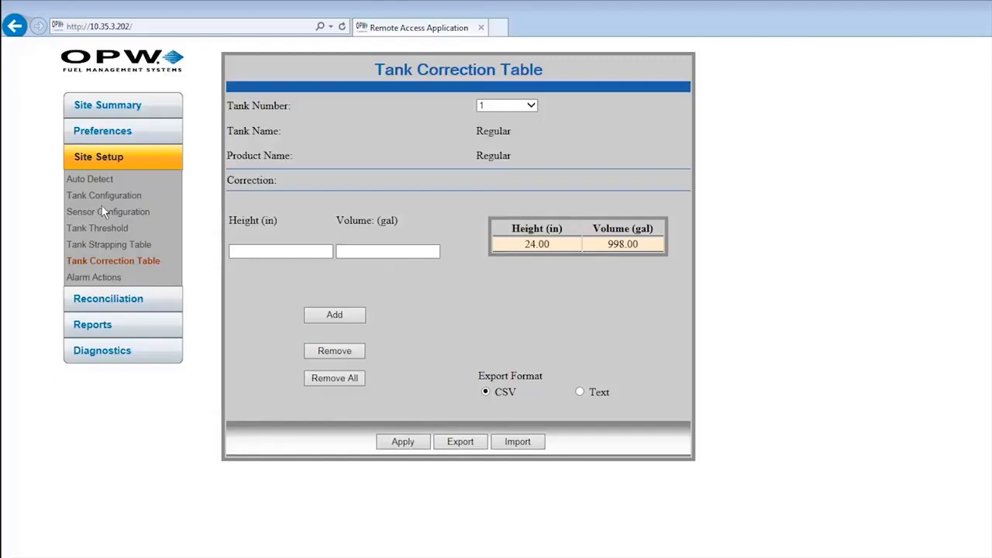
# Step: Open the alarm actions and enable print on event at the end of Delivery Start/Finish
pyautogui.click(100, 279)
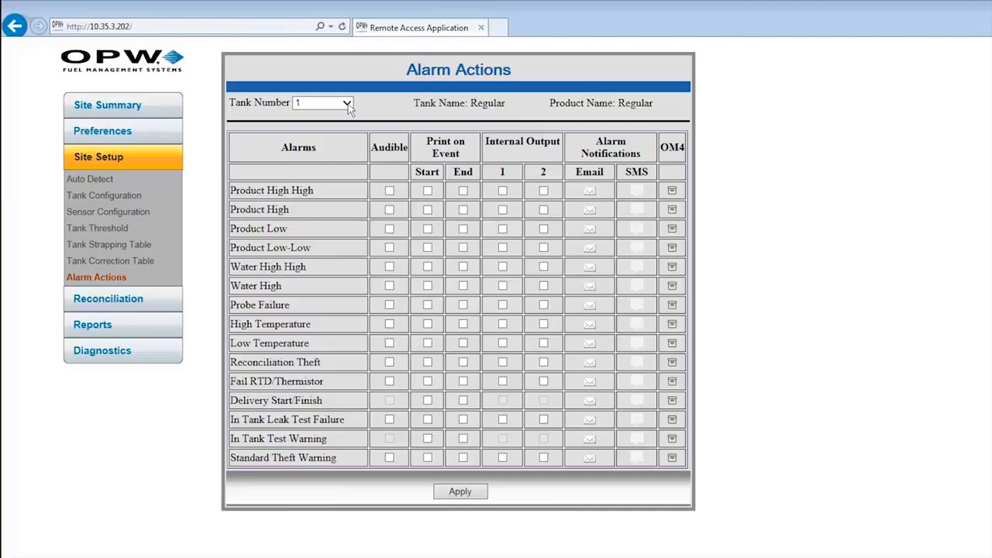
pyautogui.click(347, 104)
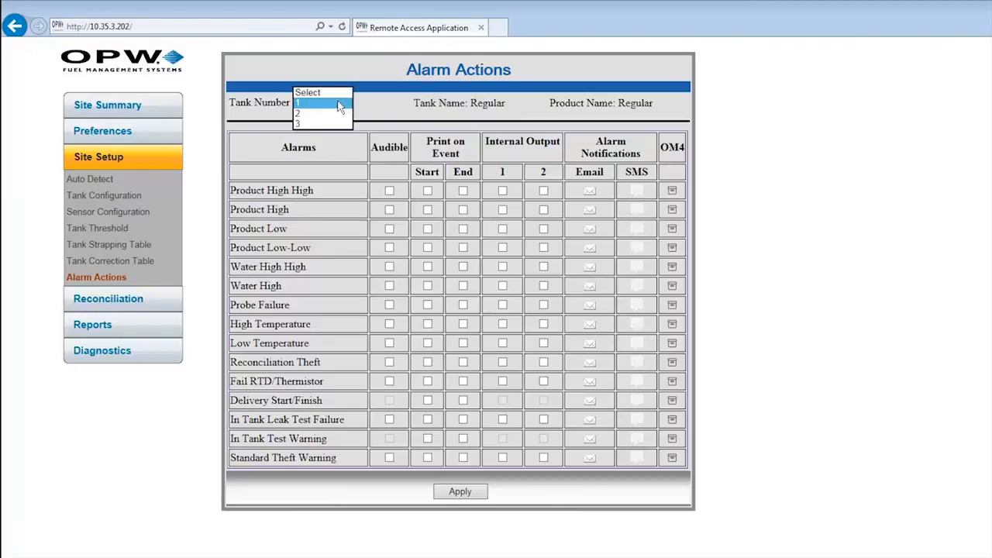
pyautogui.click(340, 104)
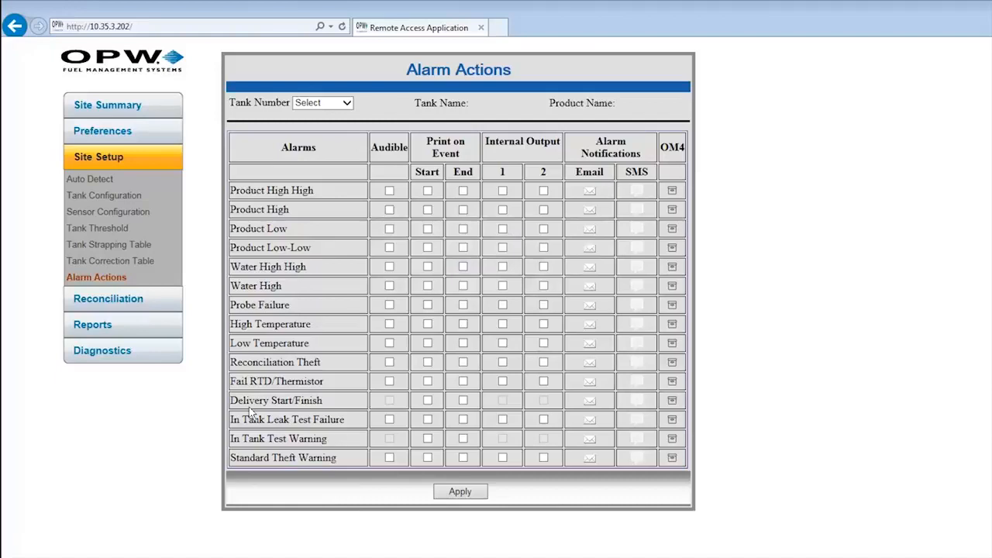
pyautogui.click(464, 400)
# Step: Enable the audible action for the Product High High, High, Low and Low-Low alarms and the Water High High and High alarms
pyautogui.click(389, 190)
pyautogui.click(389, 210)
pyautogui.click(389, 248)
pyautogui.click(389, 267)
pyautogui.click(389, 286)
# Step: Enable print on event at the start of the four product-level and two water alarms, and try to apply the alarm actions
pyautogui.click(426, 191)
pyautogui.click(427, 210)
pyautogui.click(429, 230)
pyautogui.click(428, 248)
pyautogui.click(427, 267)
pyautogui.click(427, 285)
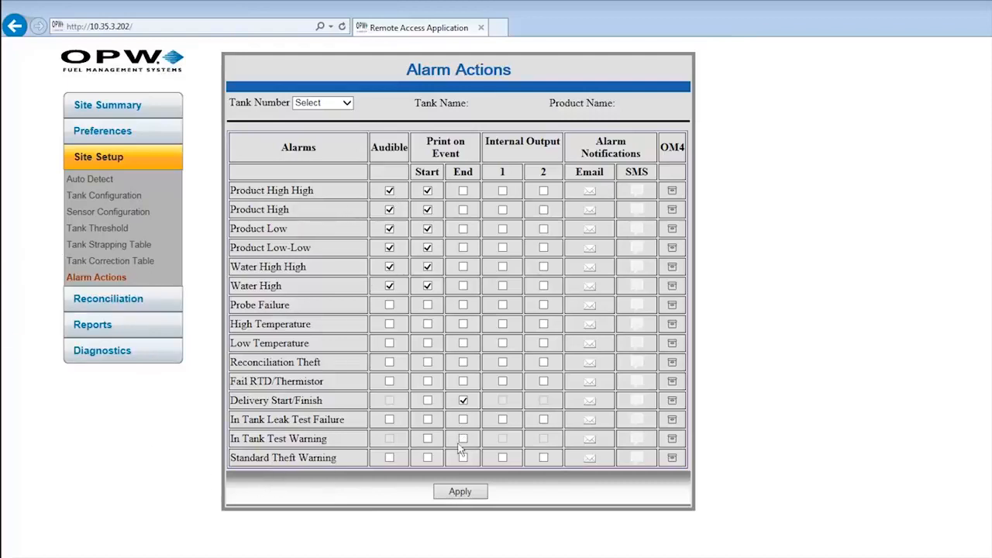
pyautogui.click(462, 492)
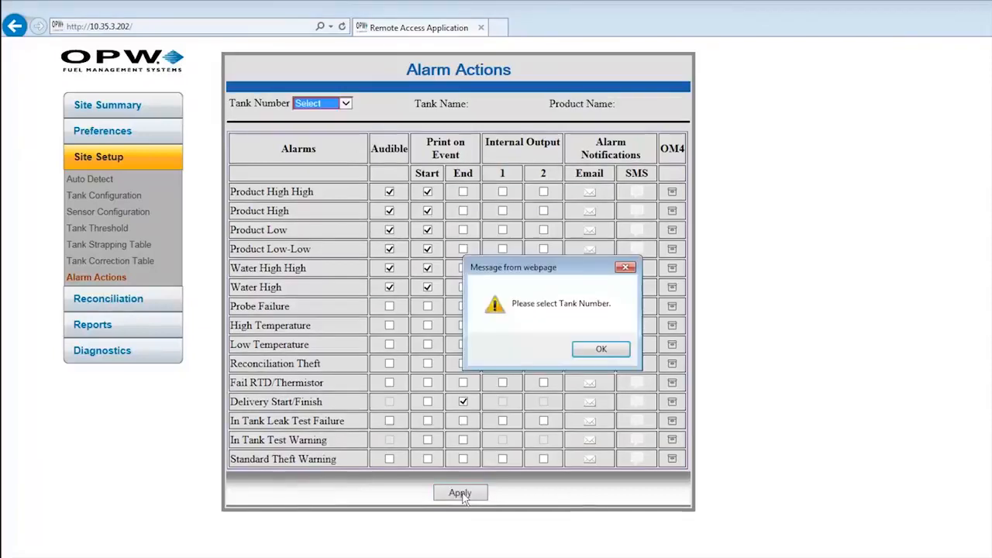
pyautogui.click(595, 350)
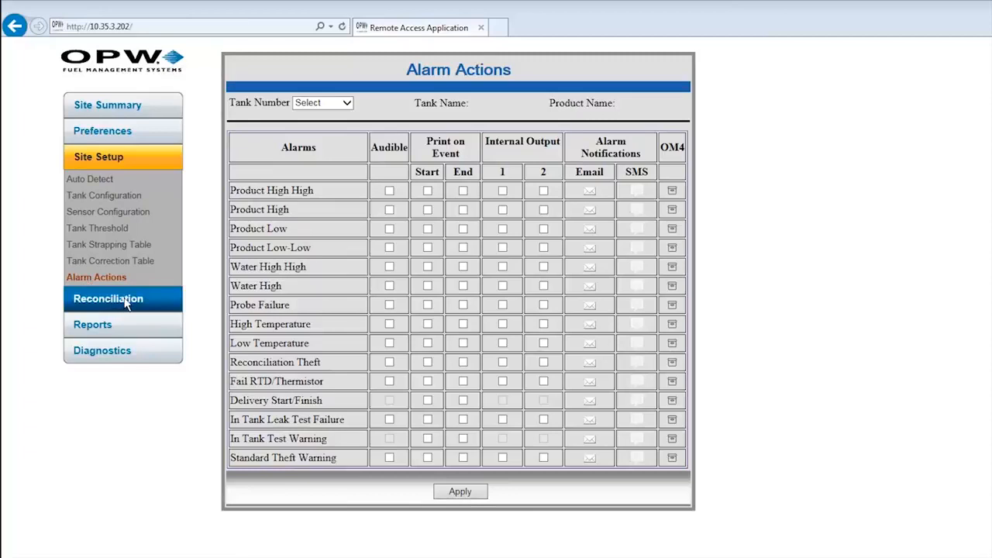
# Step: Open the reconciliation autocalibration and check which tank numbers are available for it
pyautogui.click(126, 303)
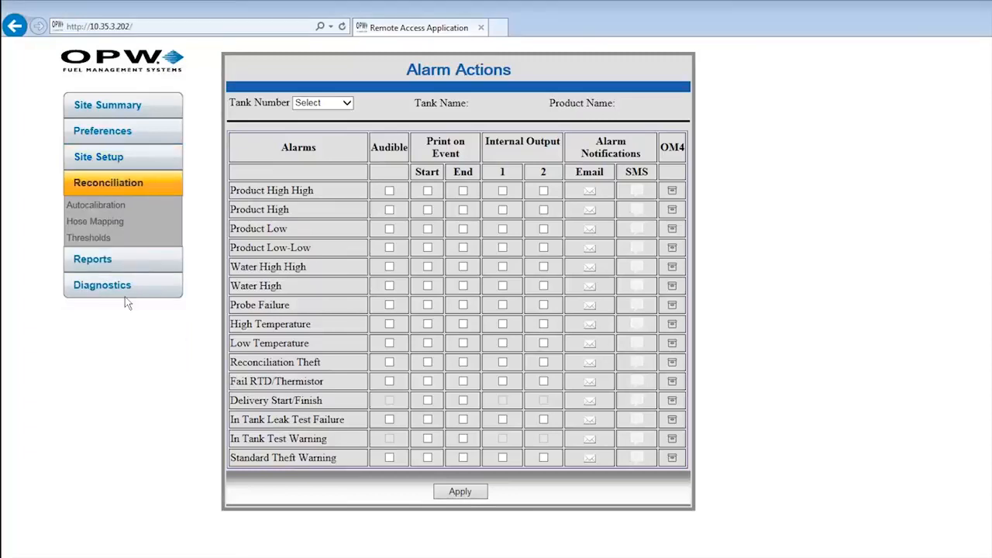
pyautogui.click(125, 296)
pyautogui.click(89, 205)
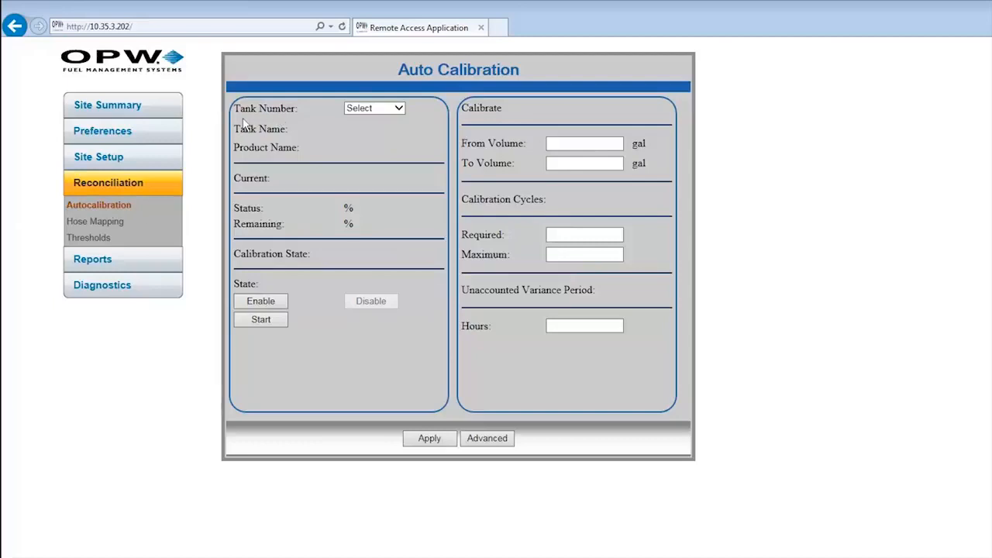
pyautogui.click(400, 110)
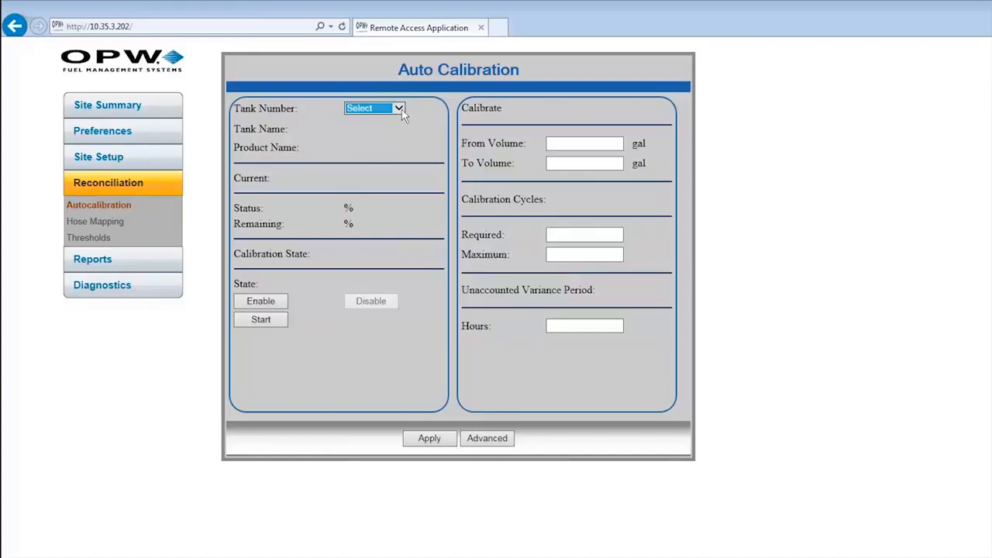
pyautogui.click(399, 110)
pyautogui.click(323, 105)
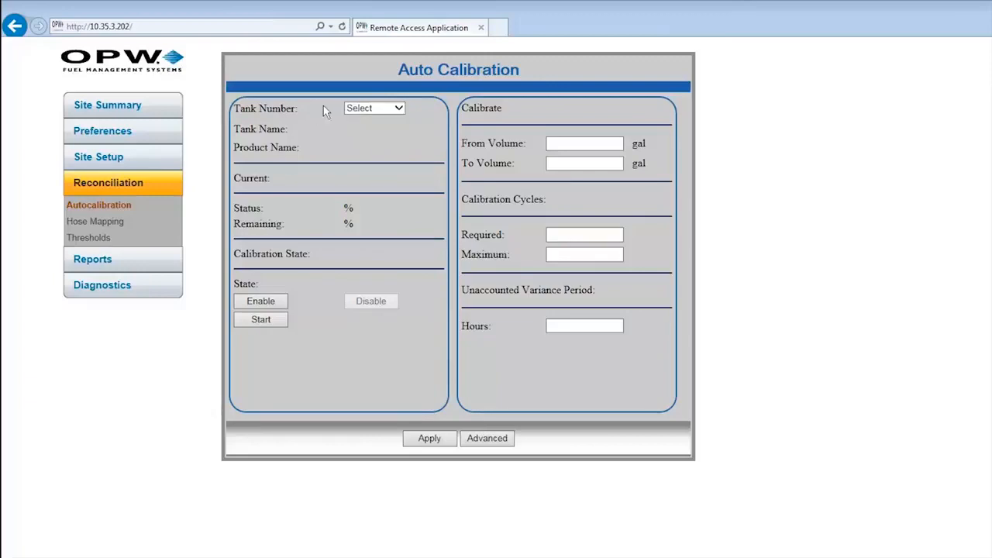
# Step: In the tank configuration, switch tank 1 from Standard Mode to ACR Mode and apply the change
pyautogui.click(104, 157)
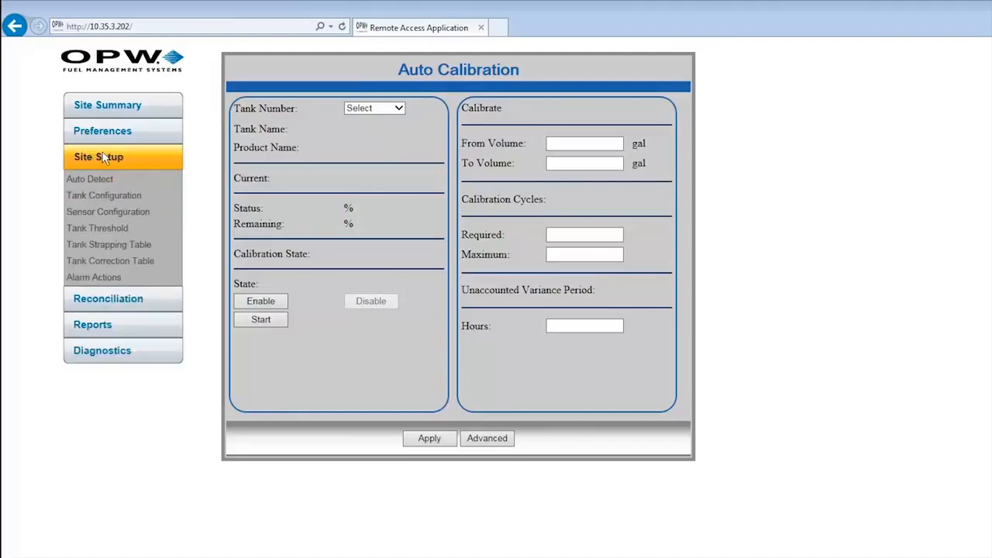
pyautogui.click(101, 200)
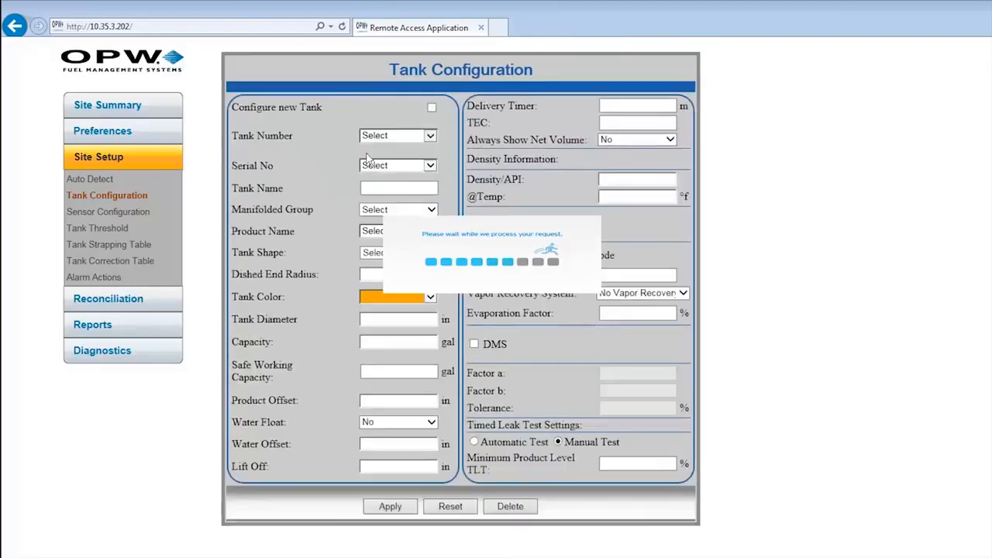
pyautogui.click(429, 137)
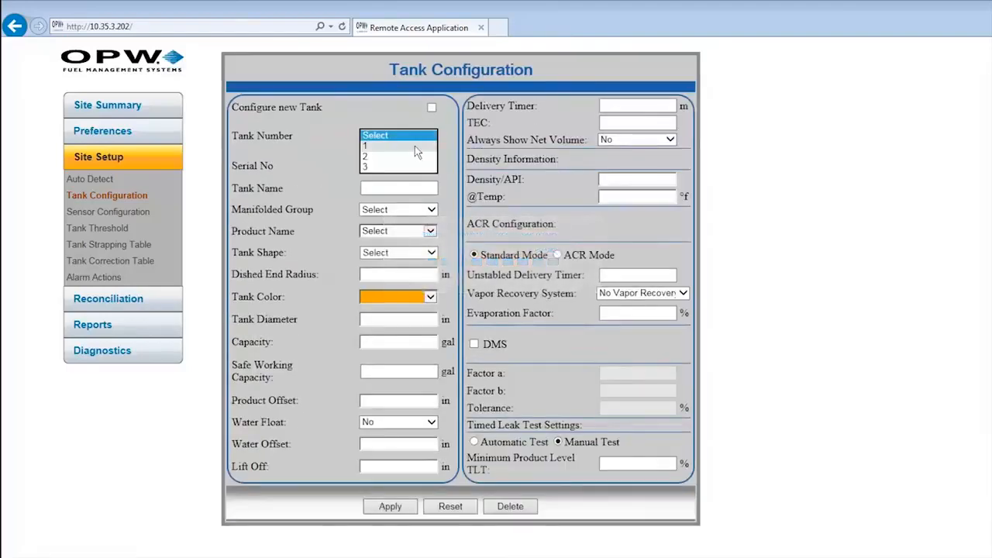
pyautogui.click(413, 147)
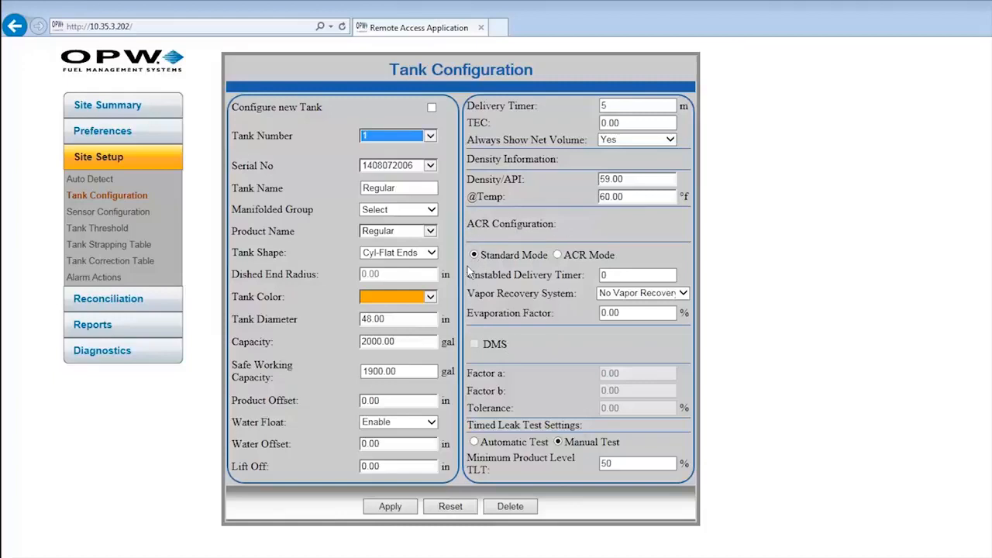
pyautogui.click(557, 255)
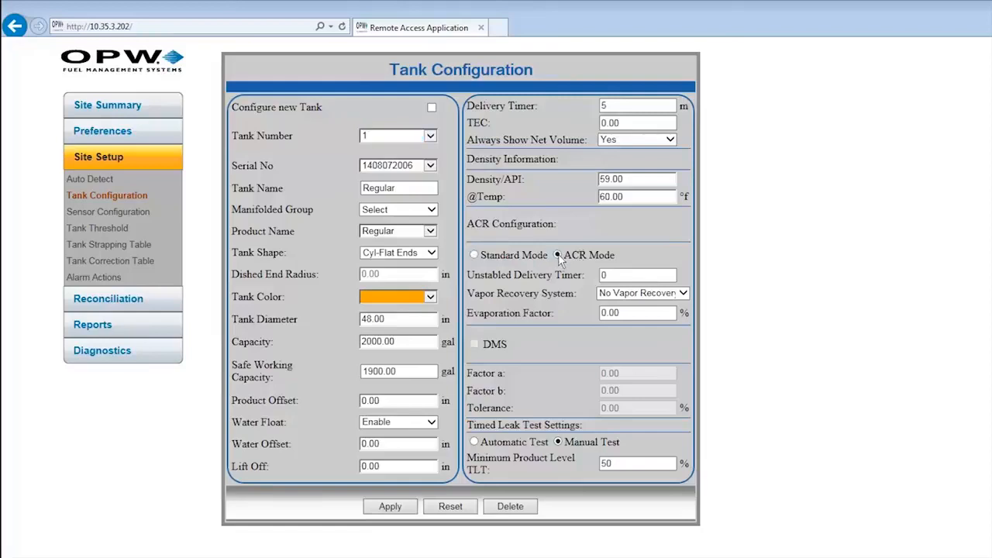
pyautogui.click(390, 506)
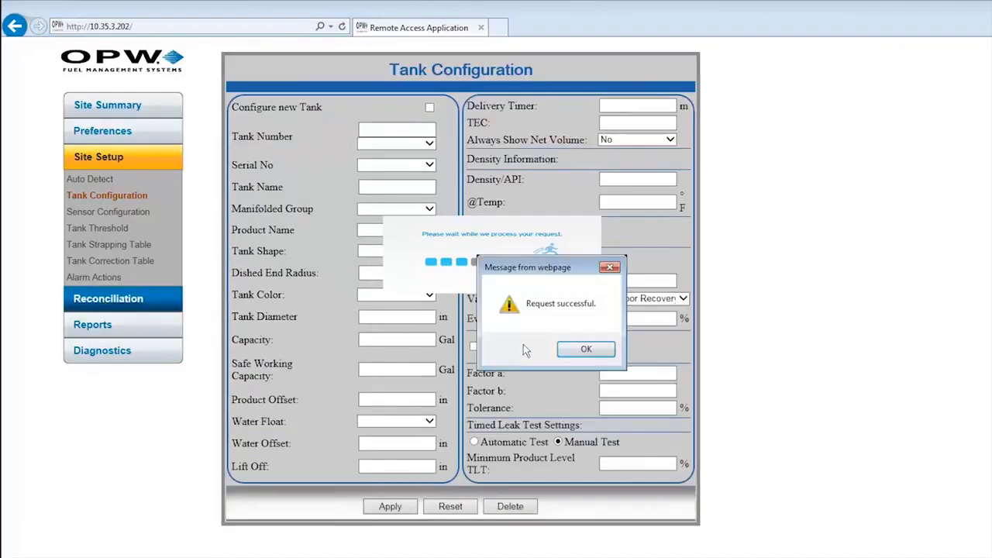
pyautogui.click(584, 349)
# Step: Load tank 1 in the reconciliation autocalibration and set its calibration range from 500 gal to 1500 gal
pyautogui.click(128, 301)
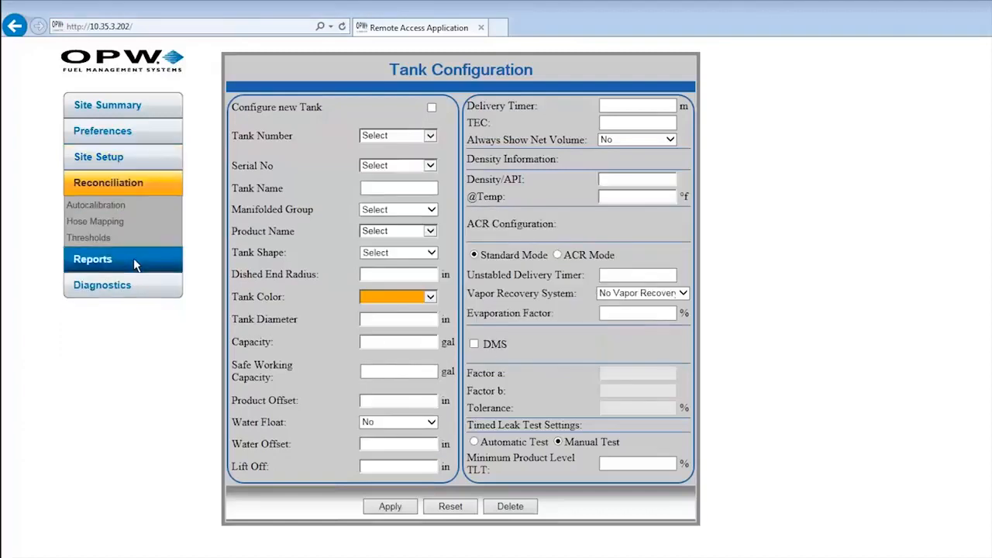
pyautogui.click(101, 206)
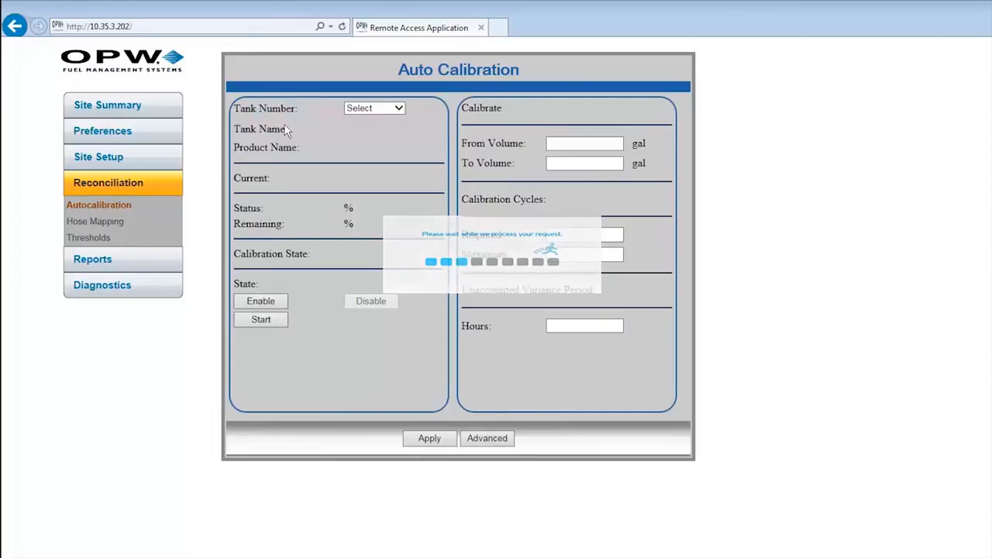
pyautogui.click(397, 108)
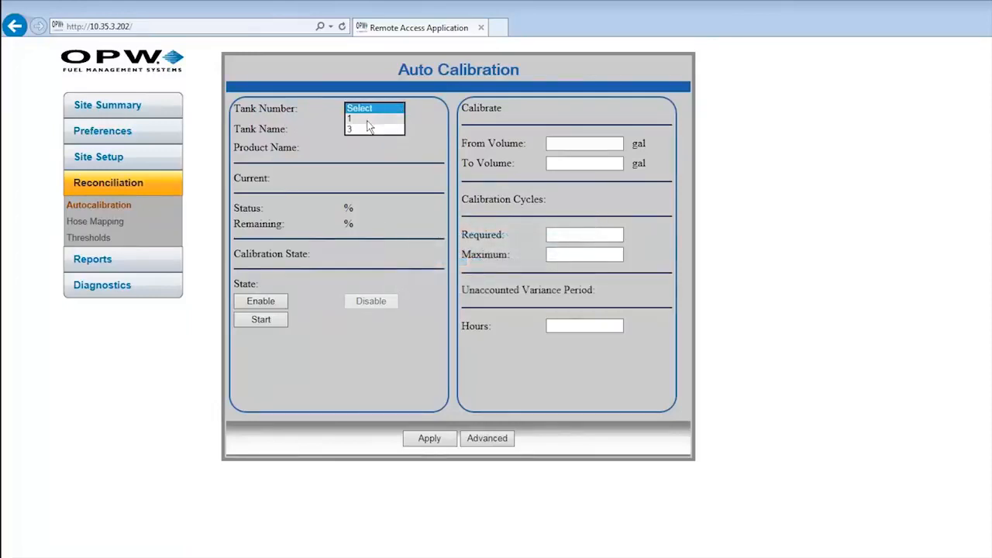
pyautogui.click(369, 121)
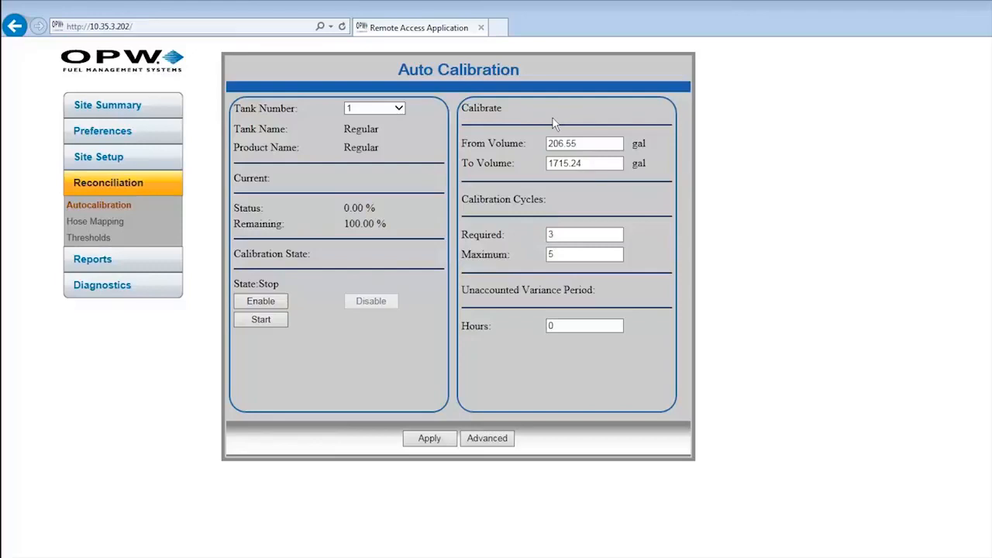
pyautogui.moveTo(580, 143); pyautogui.dragTo(518, 155)
pyautogui.write('500')
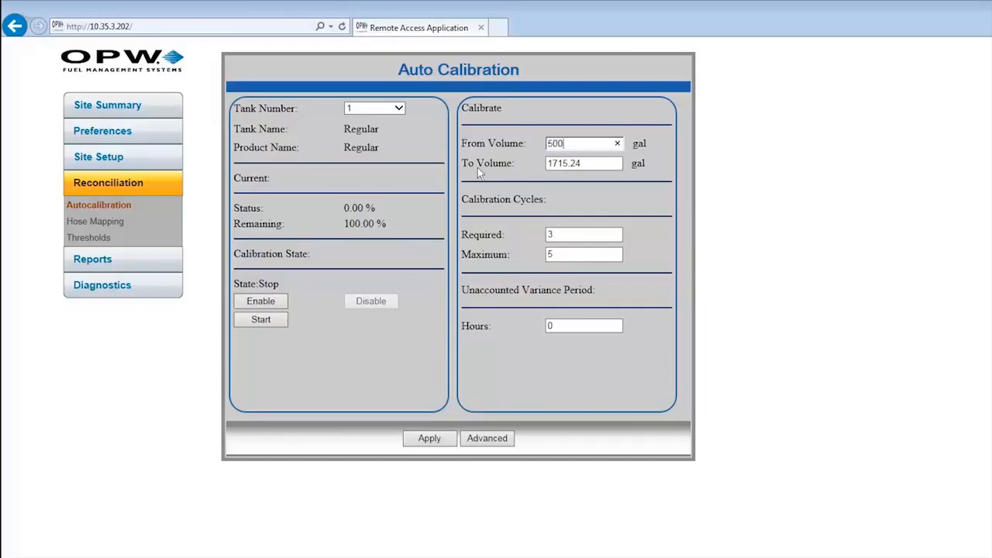
pyautogui.click(586, 164)
pyautogui.moveTo(585, 163); pyautogui.dragTo(531, 181)
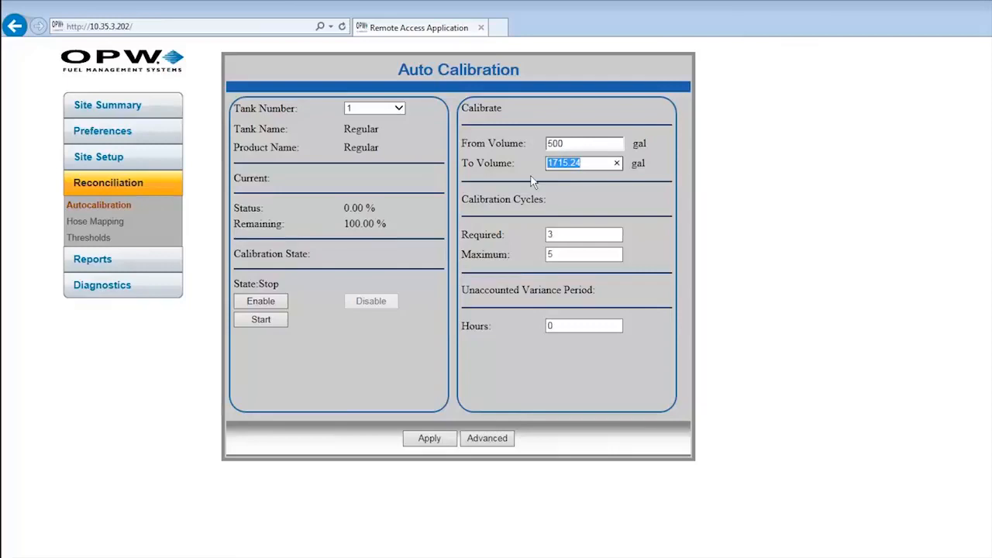
pyautogui.write('1500')
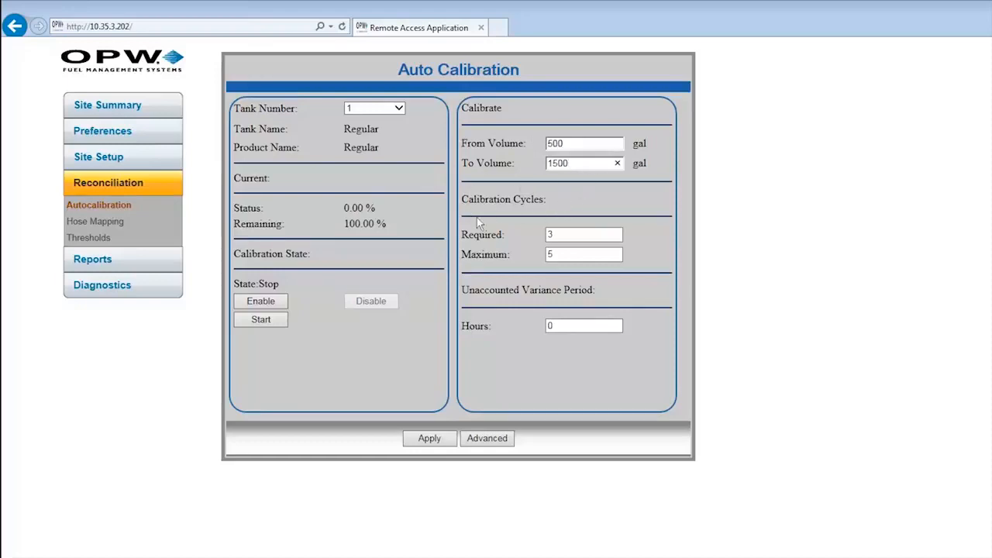
# Step: Enable autocalibration for tank 1 and start the calibration
pyautogui.click(550, 234)
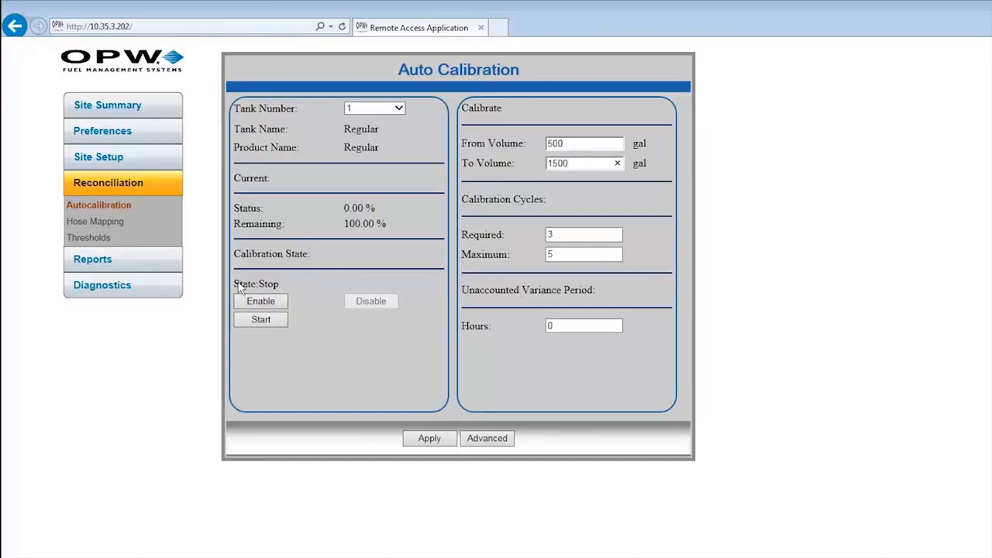
pyautogui.click(268, 306)
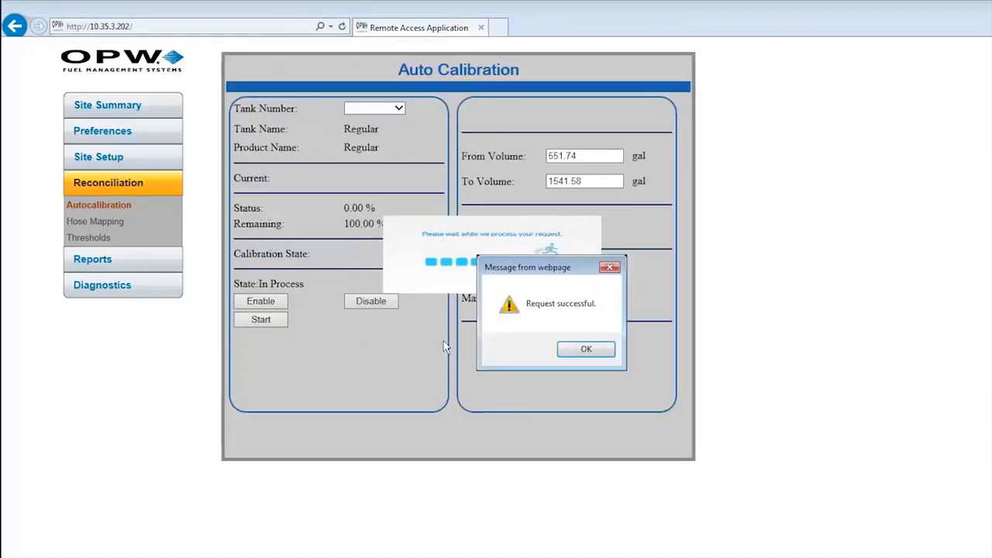
pyautogui.click(581, 351)
pyautogui.doubleClick(268, 322)
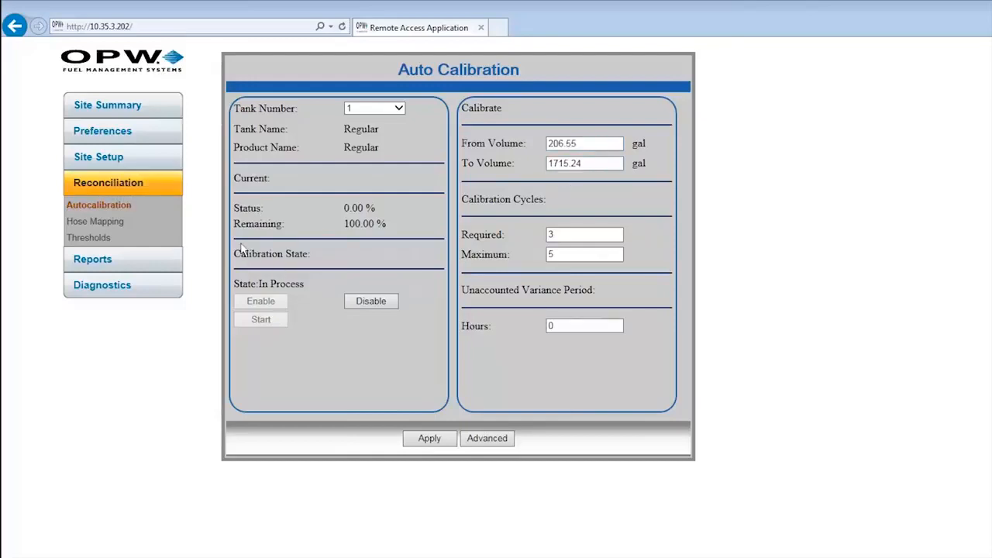
# Step: In the hose mapping, add hose 1 of pump 1 supplied by tank 1 with an Offset1 of 0
pyautogui.click(90, 224)
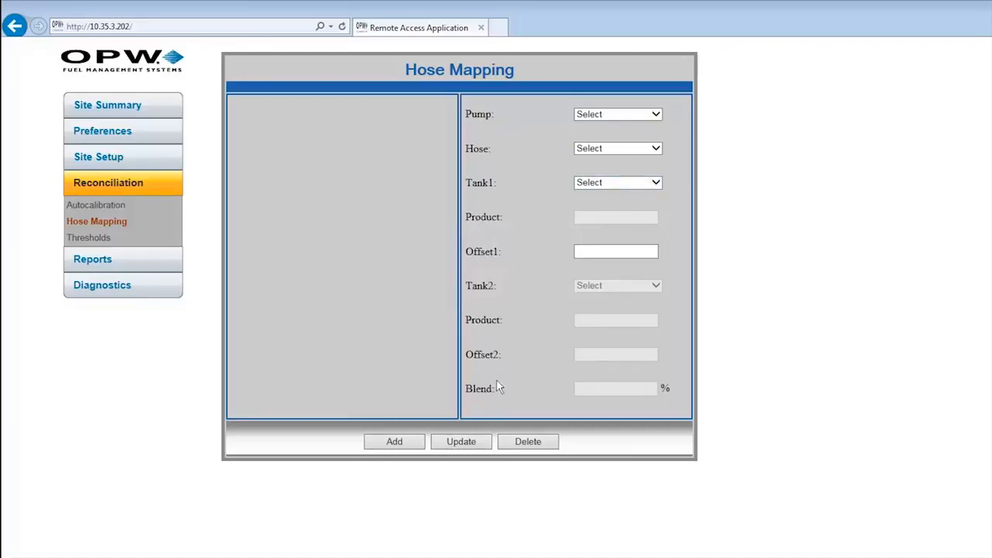
pyautogui.click(655, 116)
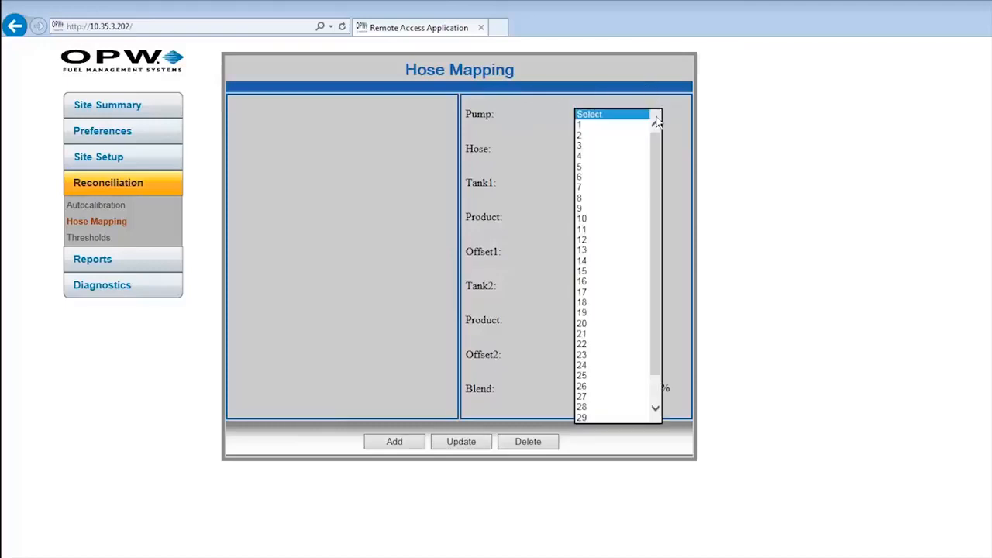
pyautogui.click(589, 126)
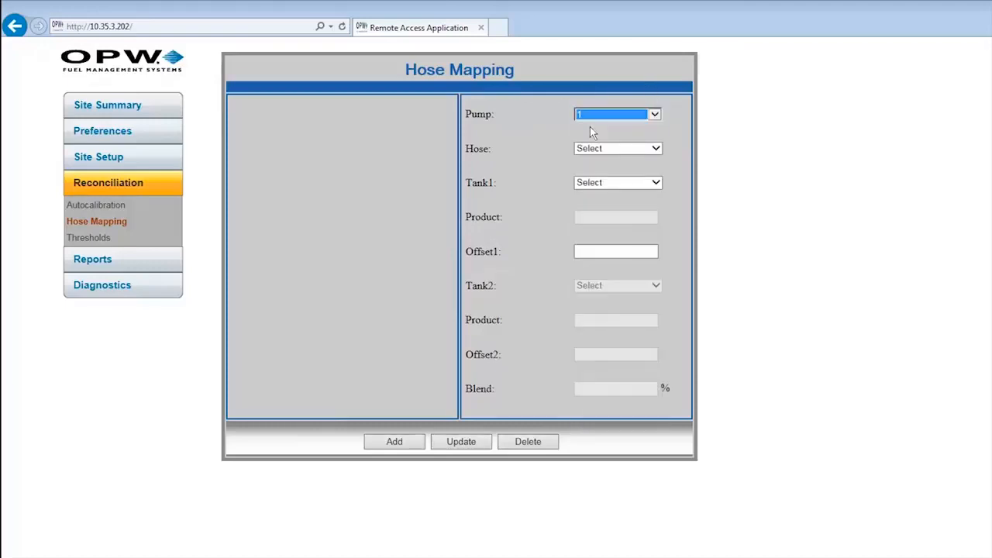
pyautogui.click(656, 148)
pyautogui.click(657, 149)
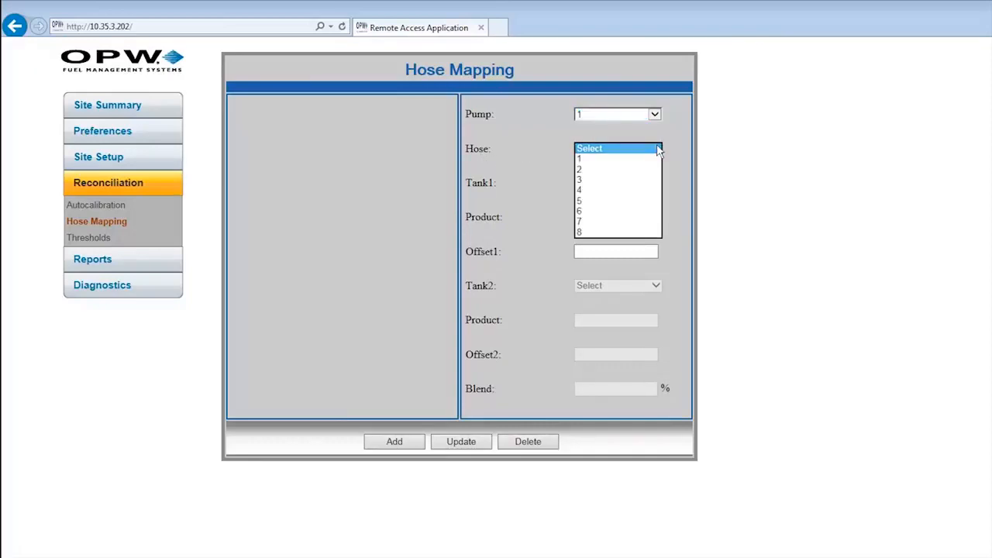
pyautogui.click(584, 160)
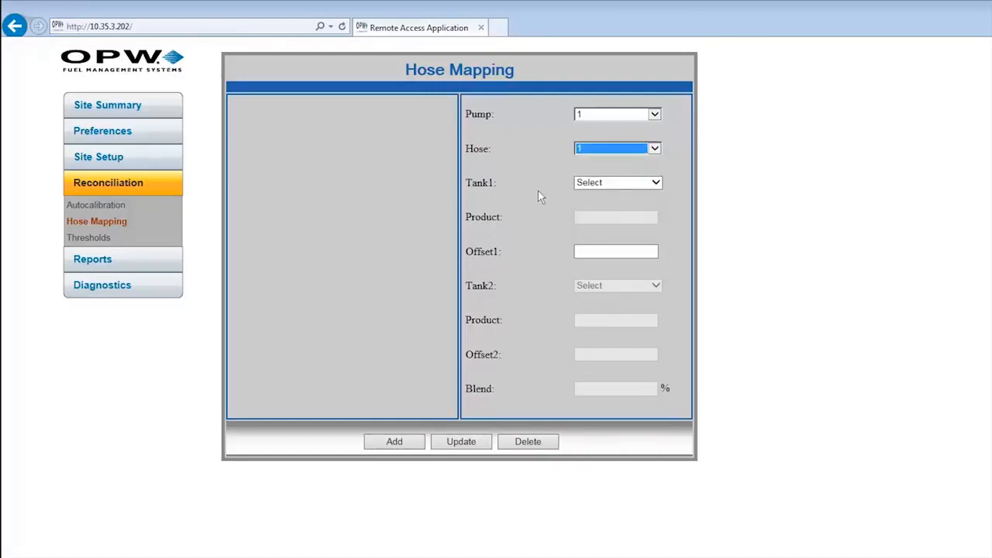
pyautogui.click(656, 183)
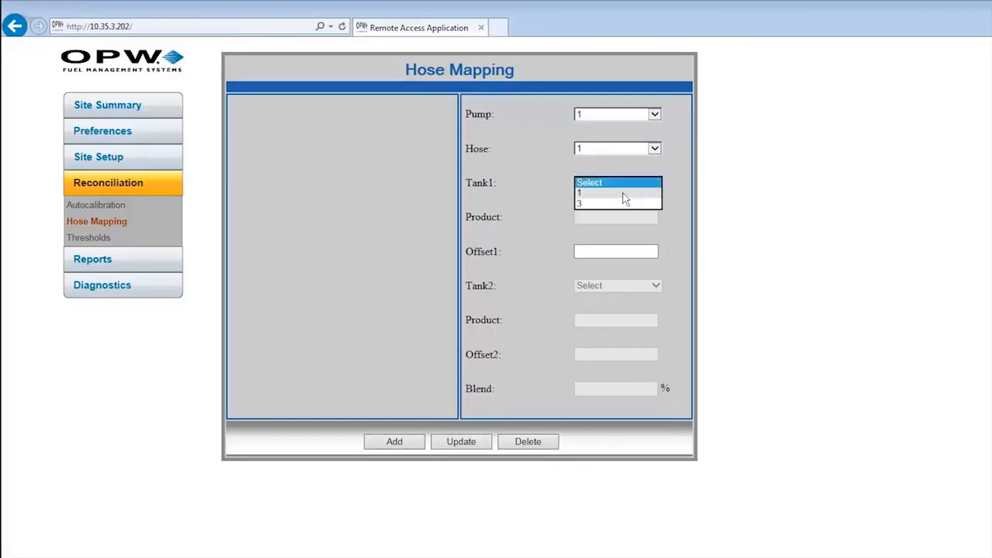
pyautogui.click(623, 194)
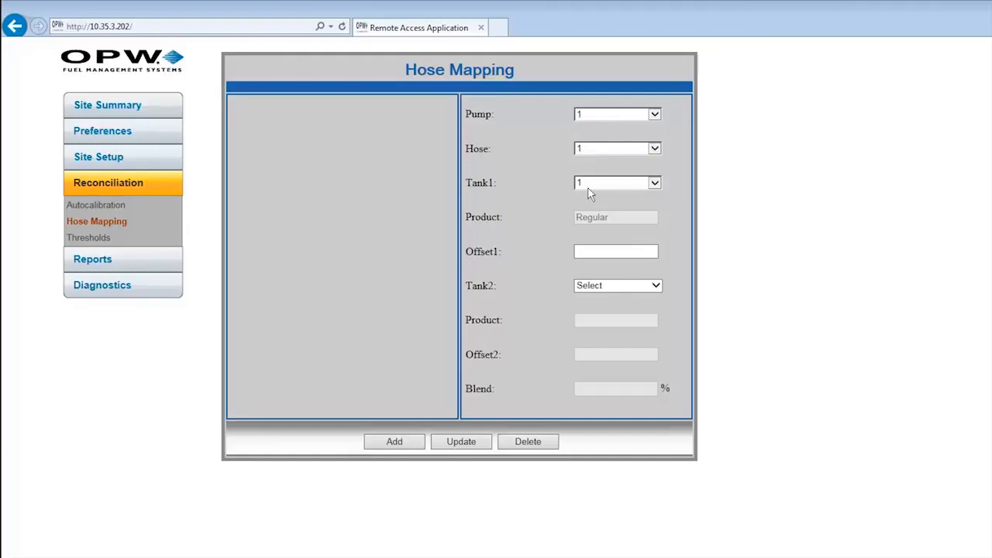
pyautogui.click(587, 251)
pyautogui.write('0')
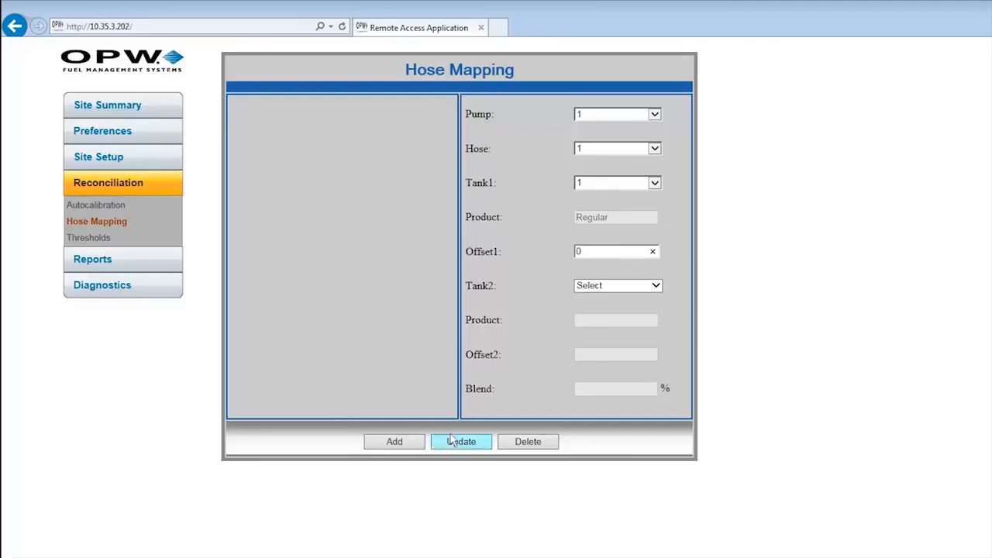
pyautogui.click(392, 442)
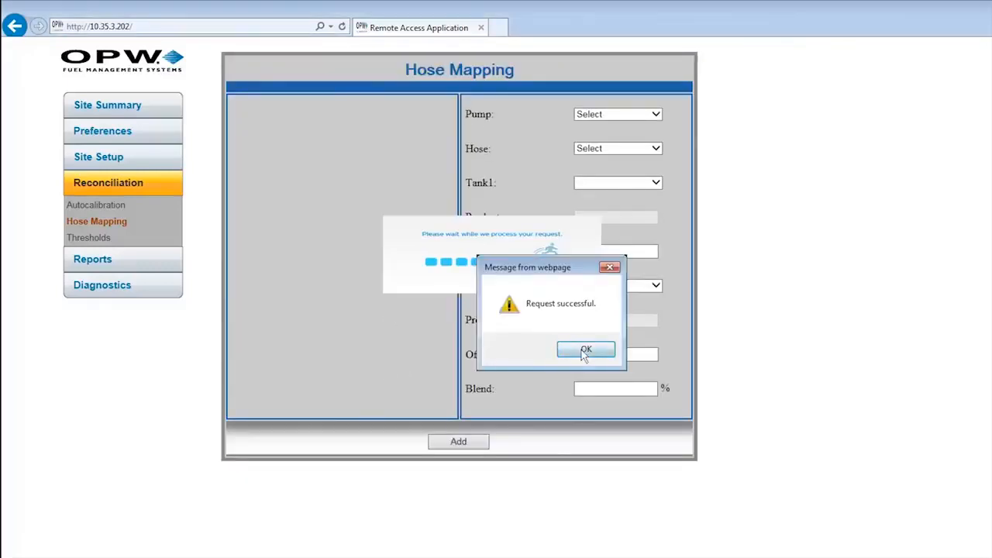
pyautogui.click(585, 350)
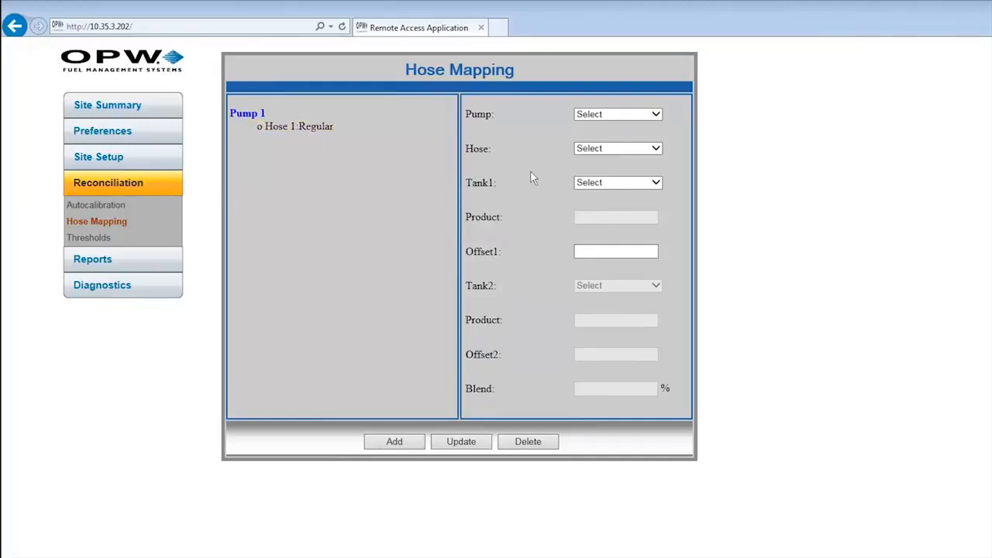
# Step: Add a hose mapping for pump 1, hose 2 supplied by tank 3 with an Offset1 of 0
pyautogui.click(655, 115)
pyautogui.click(619, 124)
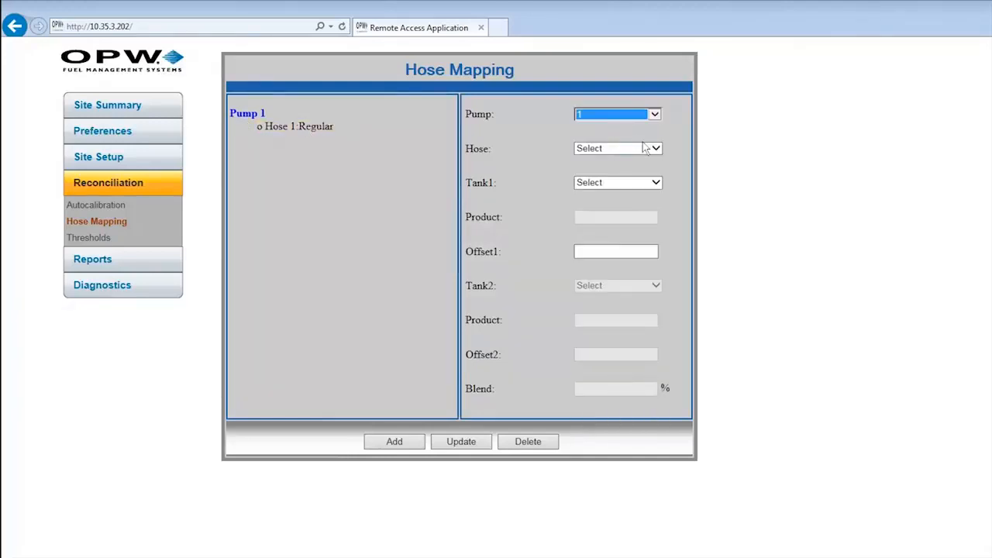
pyautogui.click(648, 149)
pyautogui.click(616, 169)
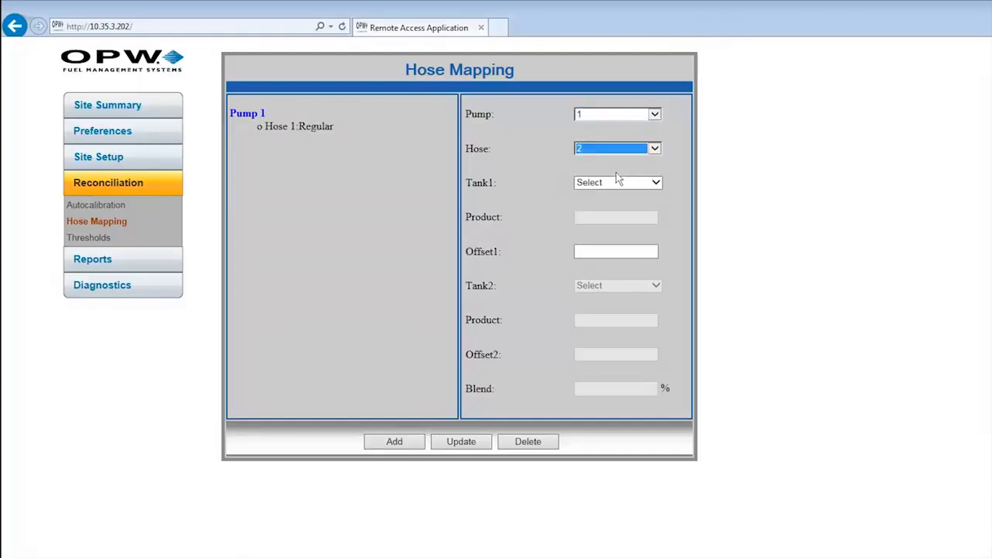
pyautogui.click(654, 183)
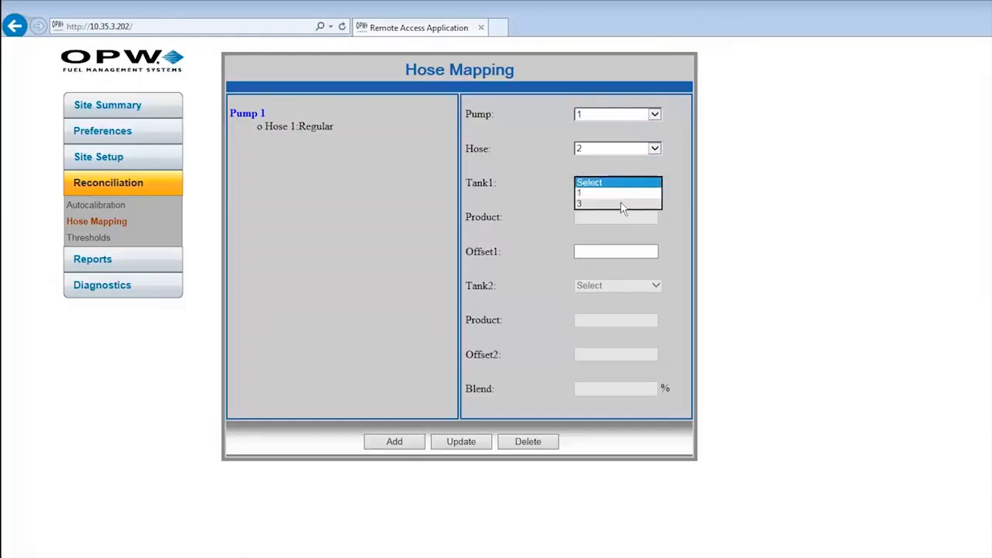
pyautogui.click(620, 202)
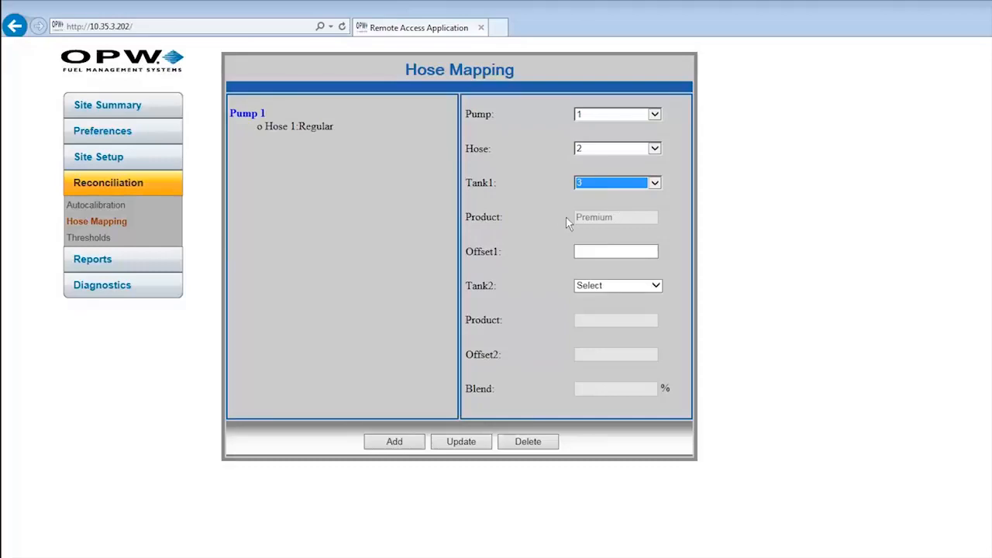
pyautogui.click(599, 251)
pyautogui.write('0')
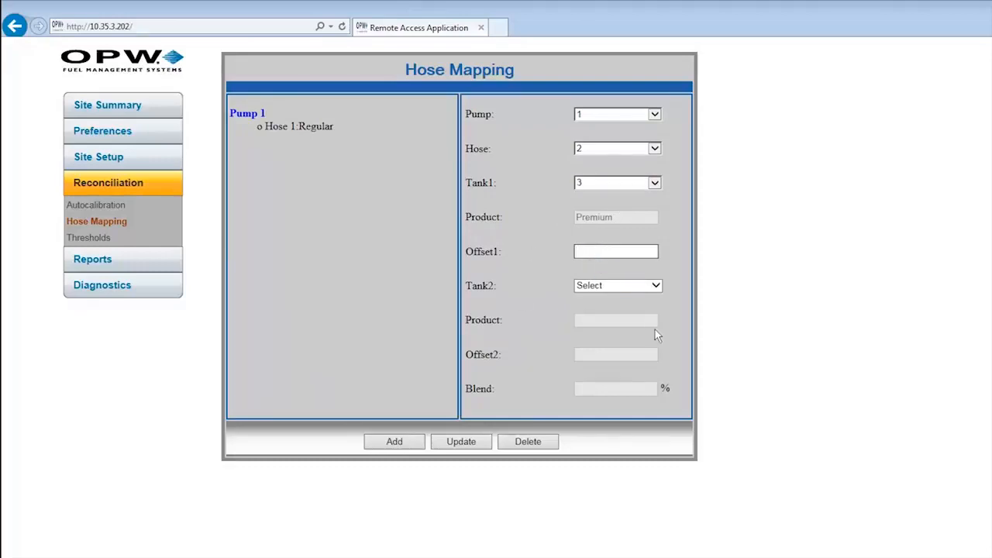
pyautogui.click(411, 443)
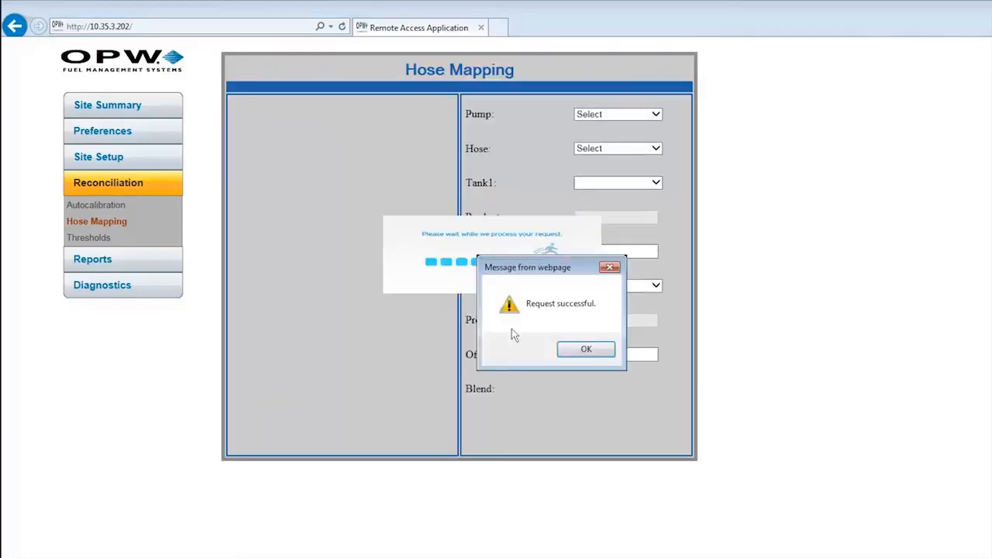
pyautogui.click(586, 348)
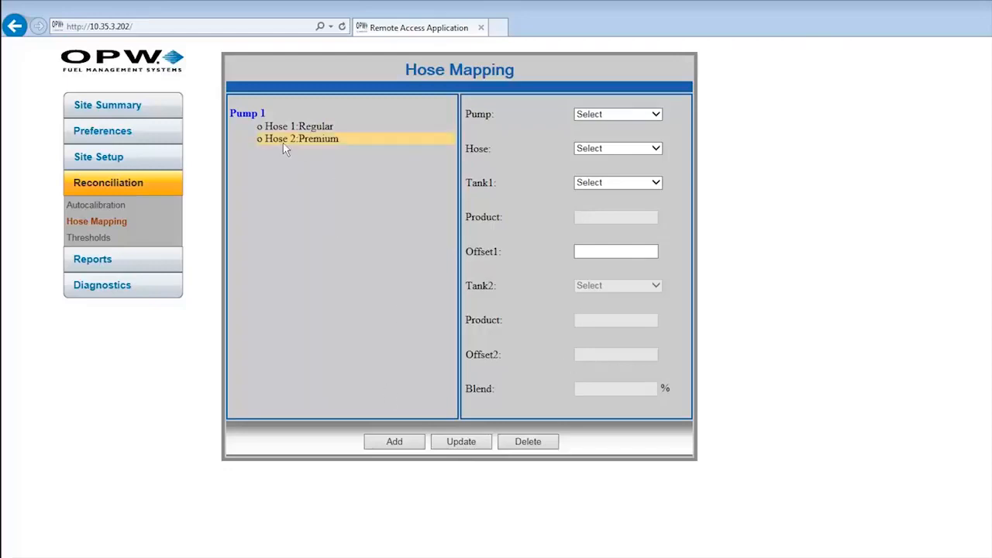
# Step: Define a new mapping for pump 1, hose 3 with tank 1 as its first tank and an Offset1 of 0
pyautogui.click(643, 117)
pyautogui.click(641, 126)
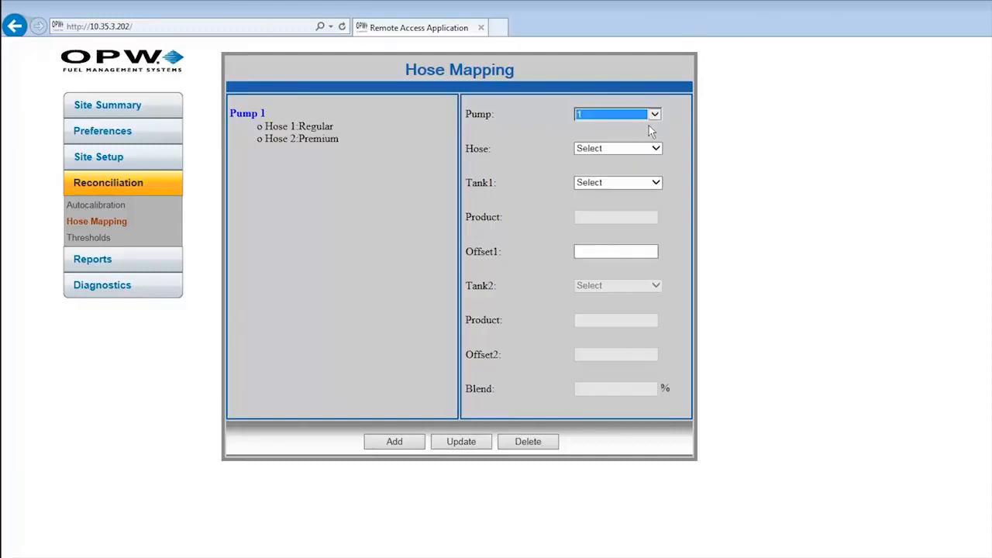
pyautogui.click(643, 149)
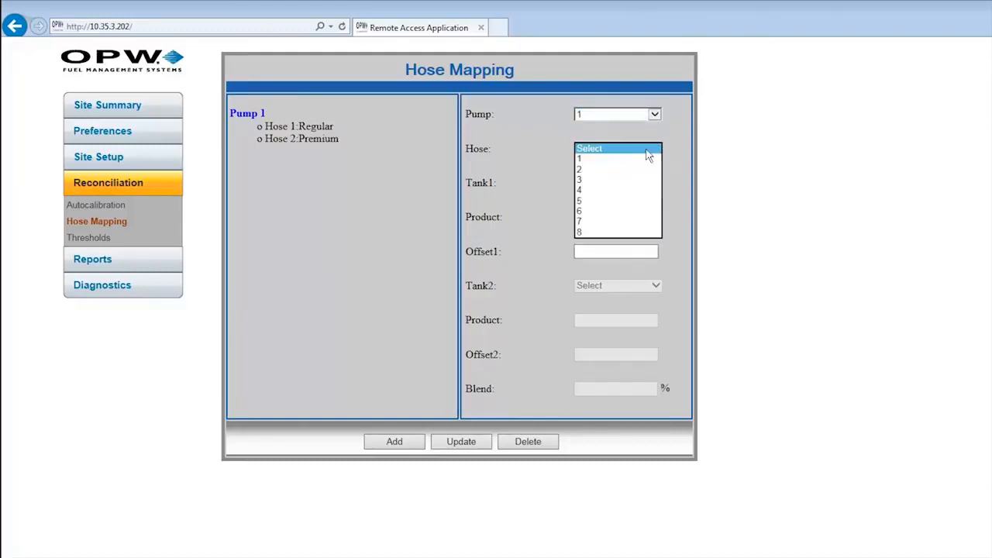
pyautogui.click(602, 180)
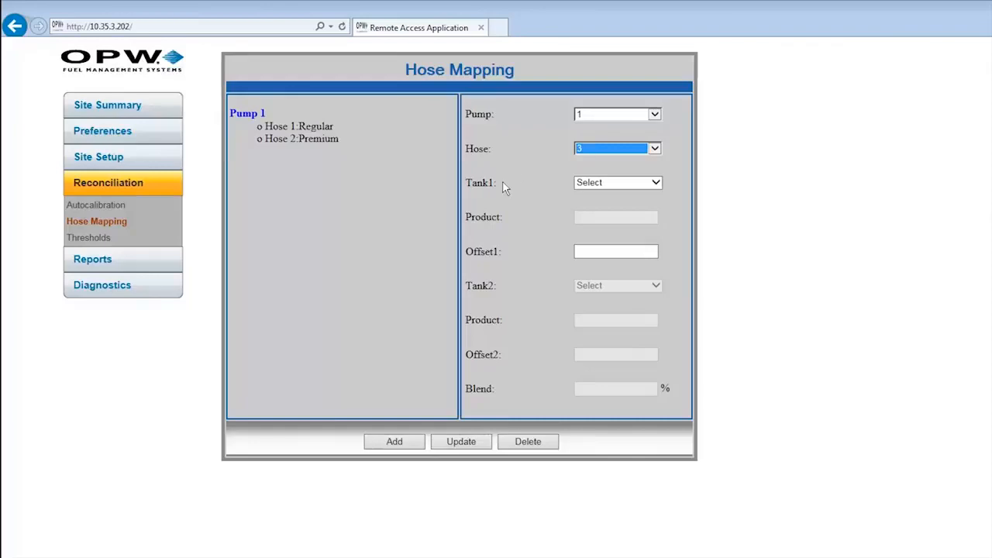
pyautogui.click(656, 182)
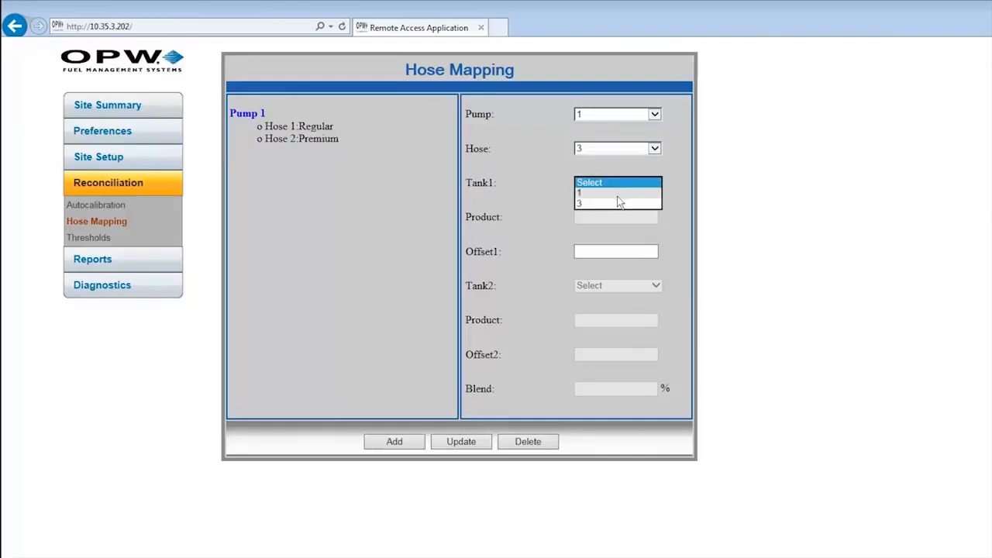
pyautogui.click(617, 194)
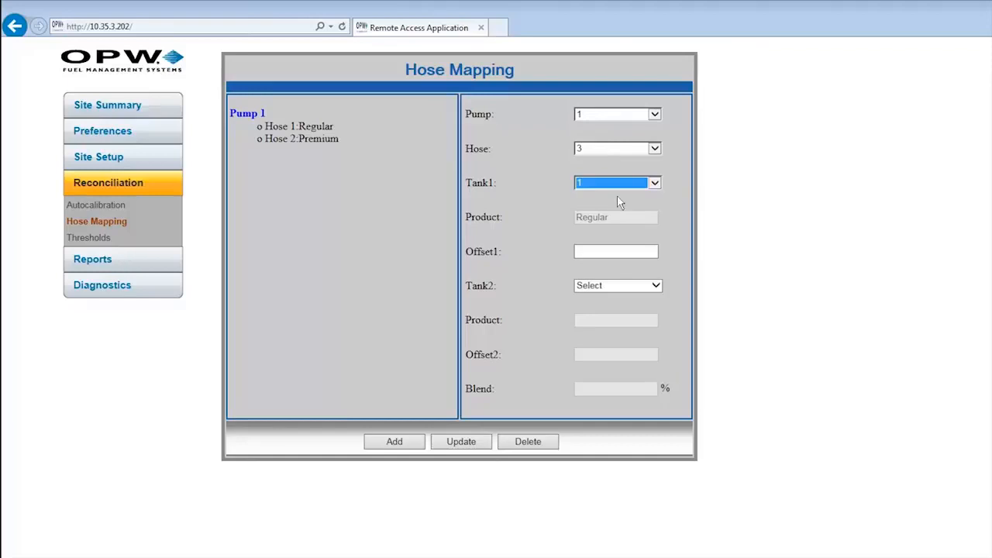
pyautogui.click(582, 252)
pyautogui.write('0')
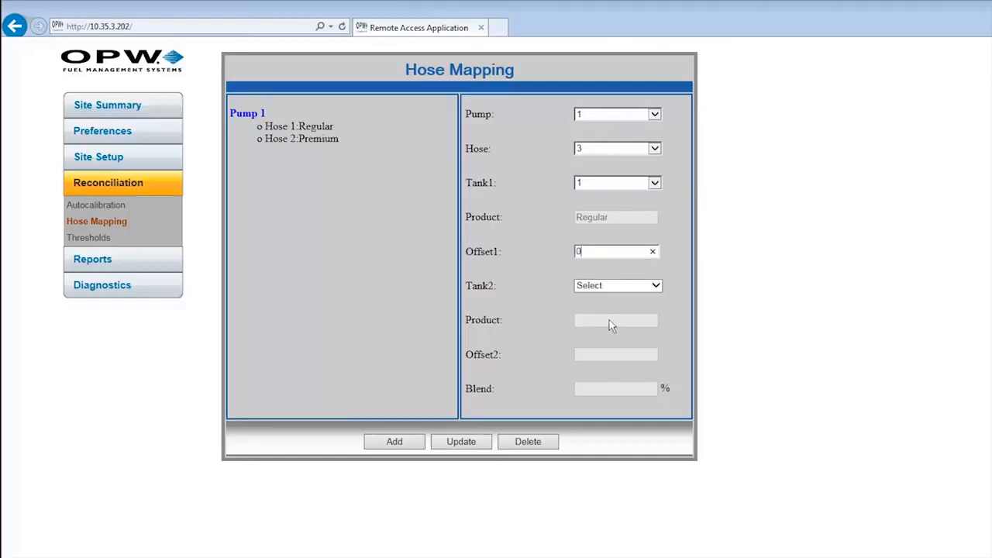
# Step: Set tank 3 as hose 3's second tank with an Offset2 of 0 and a 65% blend, and add the mapping
pyautogui.click(657, 286)
pyautogui.click(629, 297)
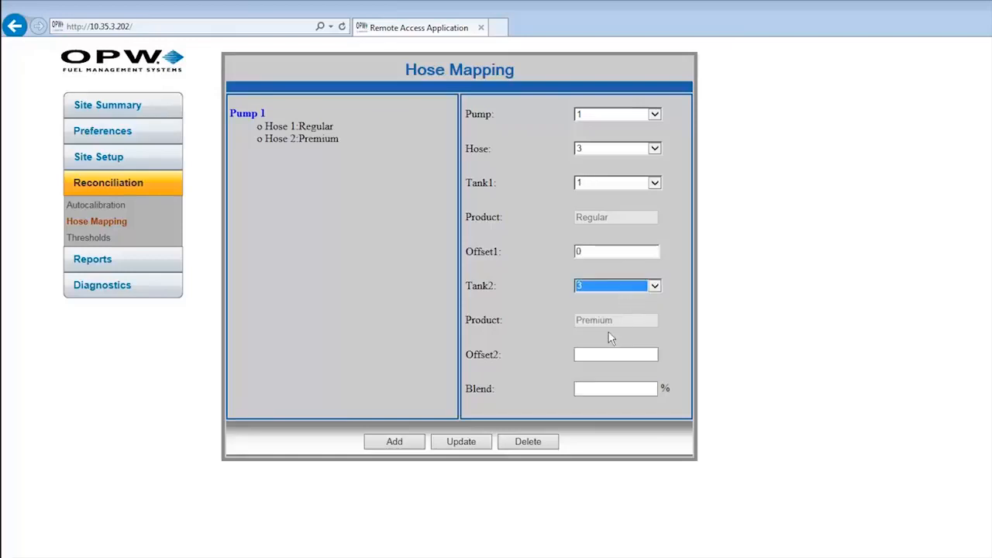
pyautogui.click(589, 354)
pyautogui.write('0')
pyautogui.click(582, 389)
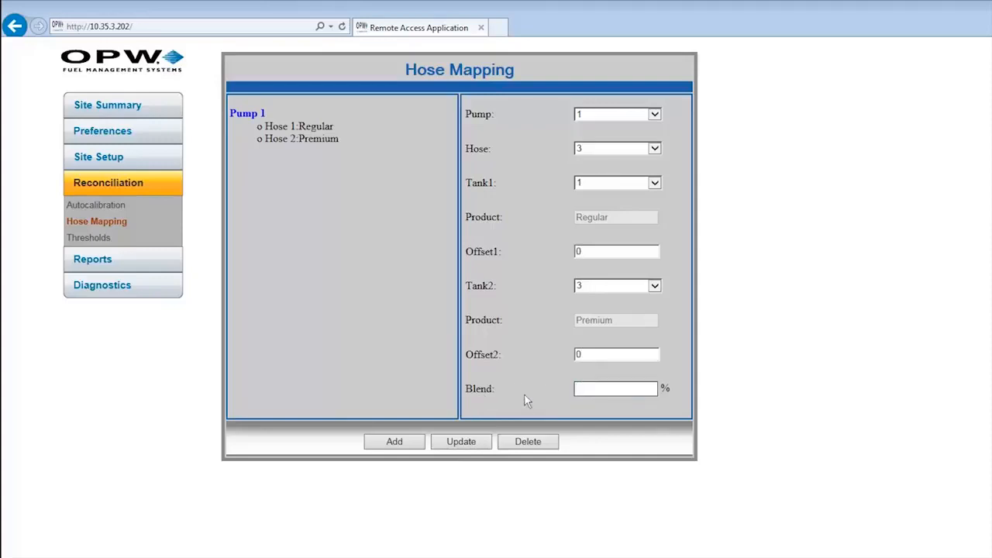
pyautogui.write('65')
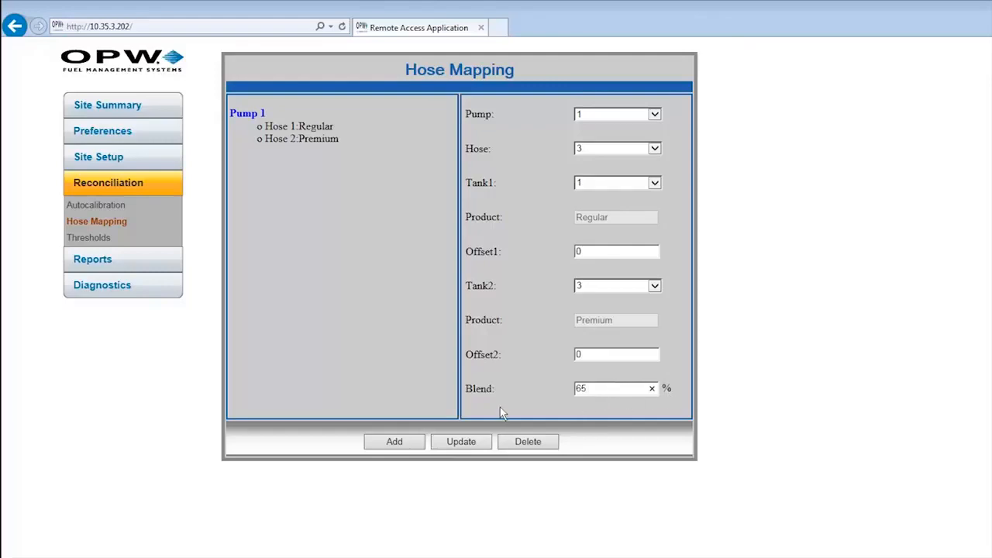
pyautogui.click(403, 450)
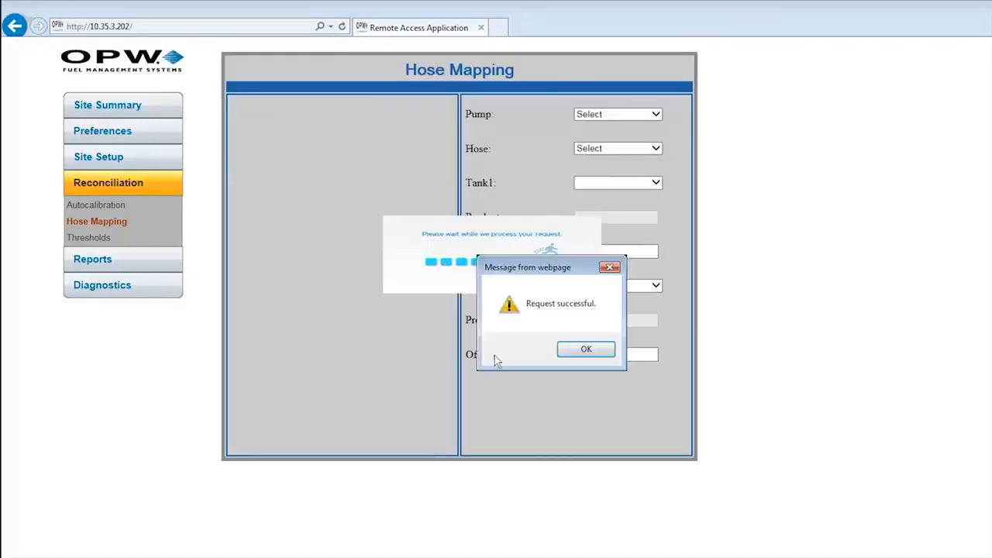
pyautogui.click(582, 350)
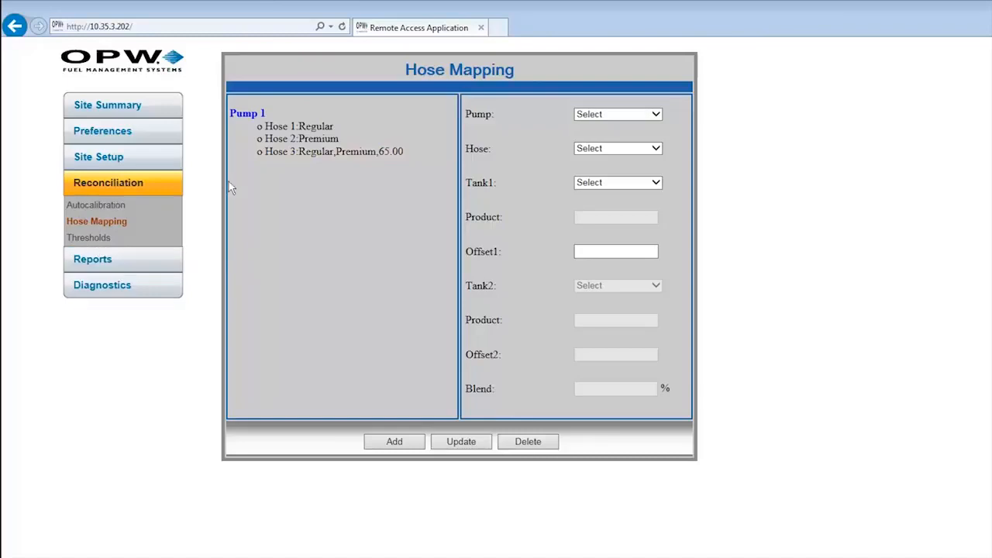
# Step: Load tank 1 in the reconciliation thresholds and set its Test Vend threshold to 5 gal
pyautogui.click(87, 239)
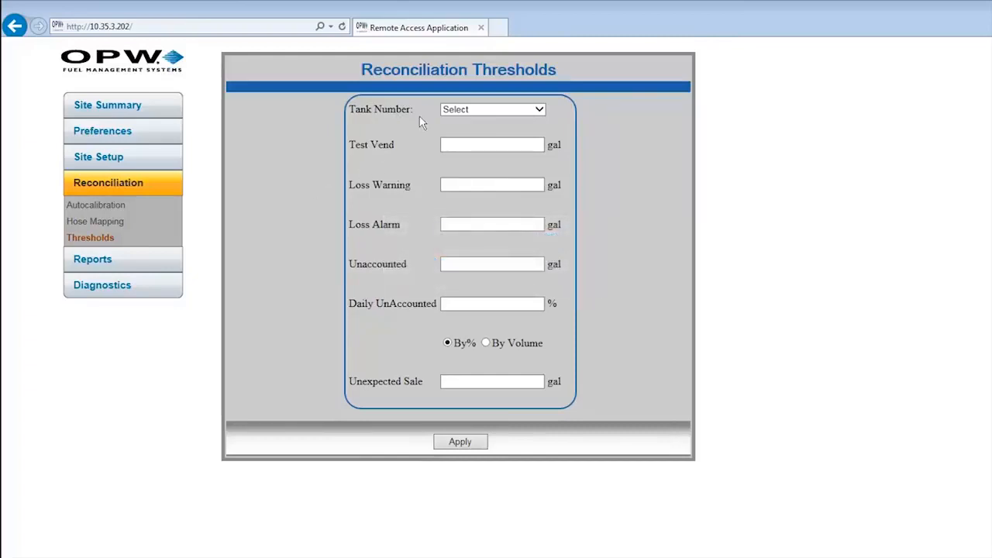
pyautogui.click(539, 109)
pyautogui.click(525, 121)
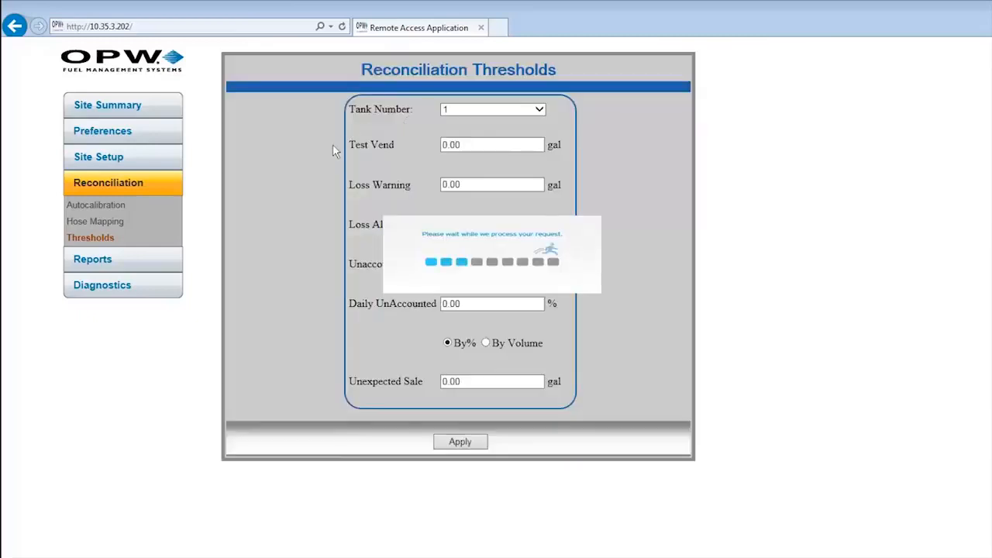
pyautogui.click(470, 146)
pyautogui.moveTo(470, 145); pyautogui.dragTo(443, 149)
pyautogui.write('5')
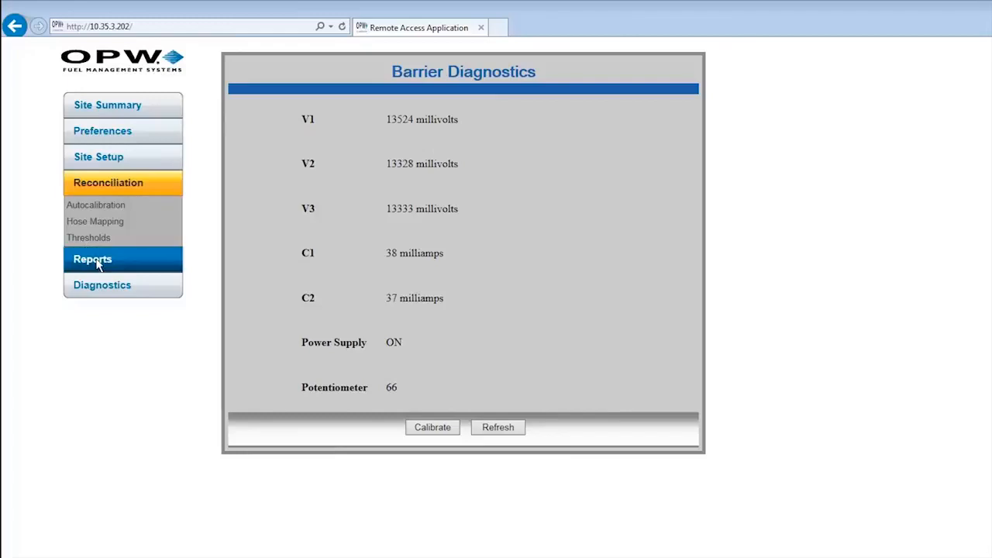
# Step: View the Current Inventory report, and review the delivery history of tank 1 and tank 2
pyautogui.click(96, 260)
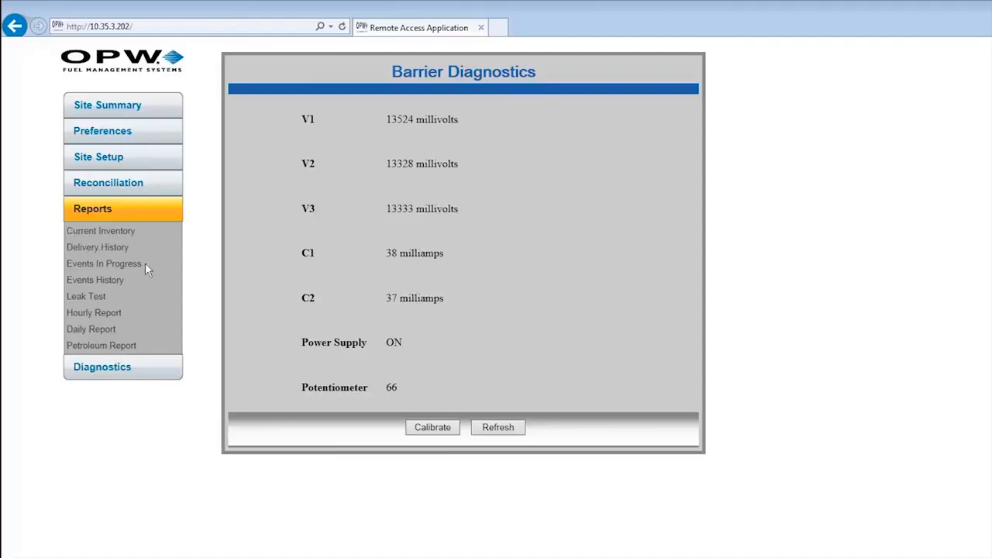
pyautogui.click(90, 233)
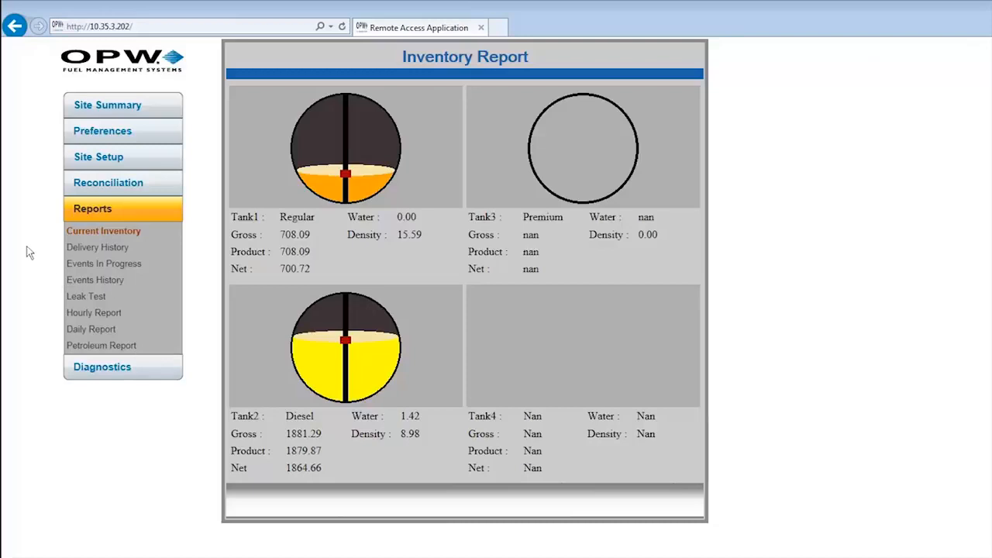
pyautogui.click(104, 250)
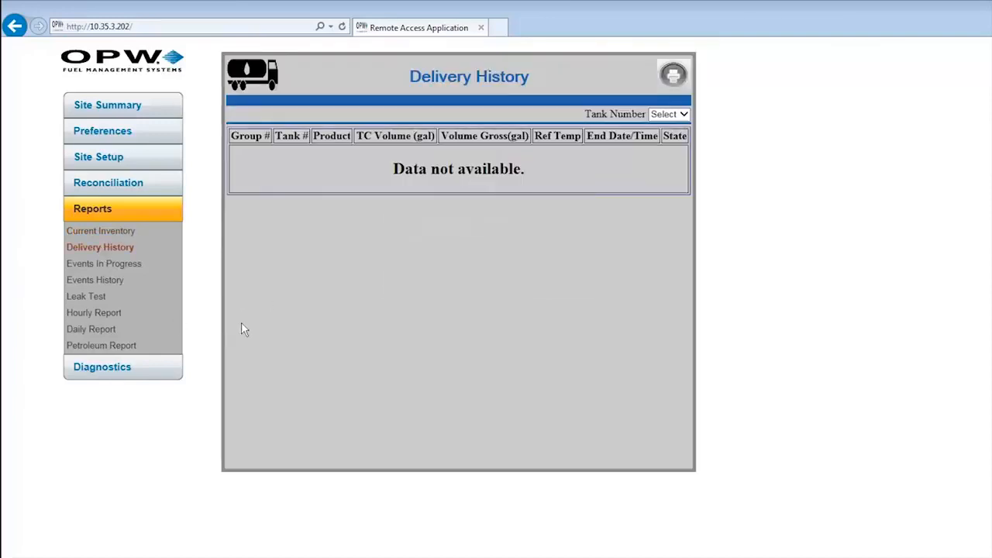
pyautogui.click(685, 115)
pyautogui.click(670, 128)
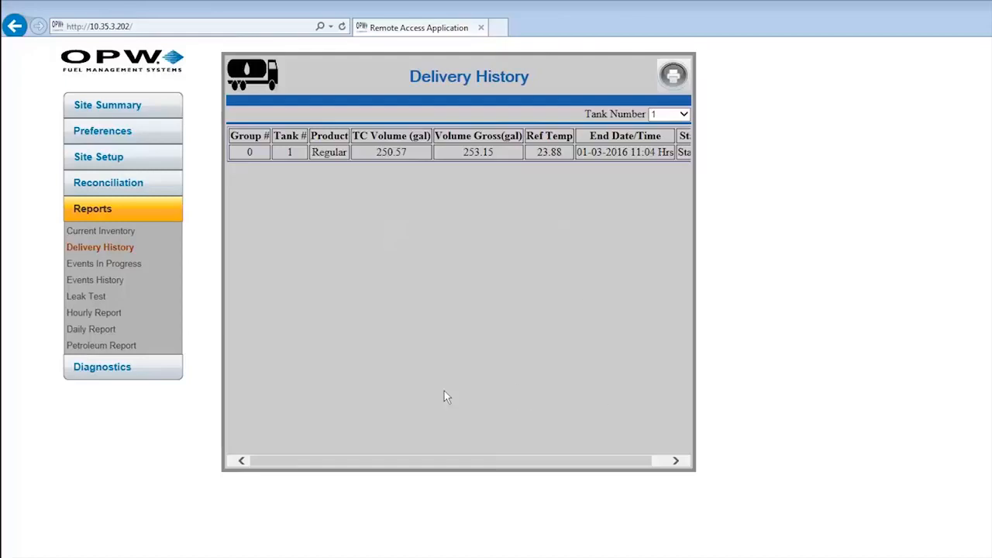
pyautogui.click(685, 462)
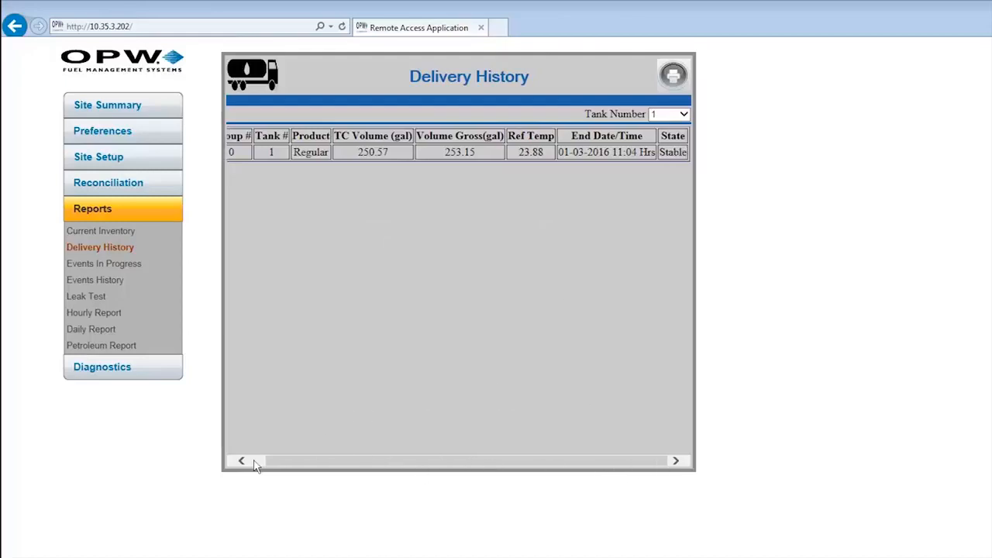
pyautogui.click(254, 463)
pyautogui.click(671, 467)
pyautogui.click(683, 114)
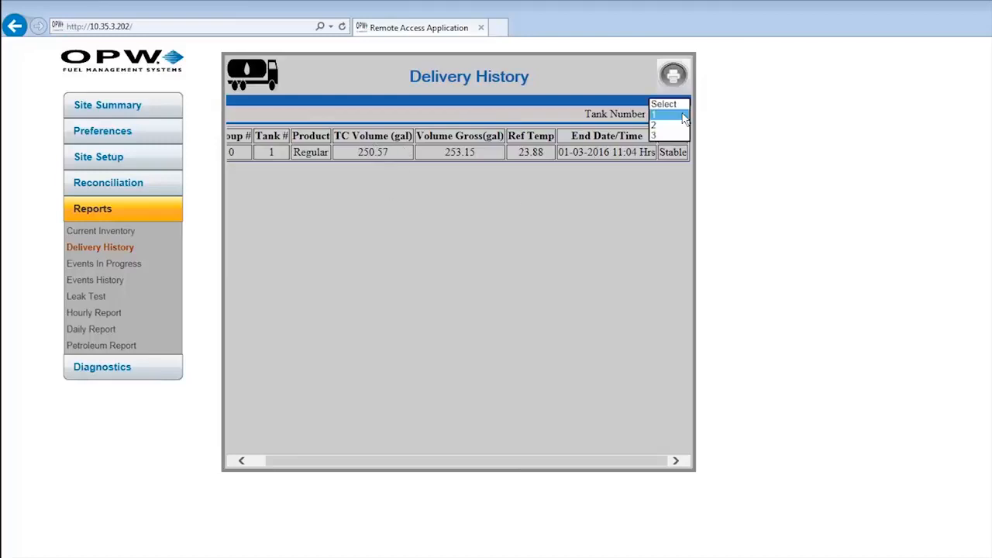
pyautogui.click(671, 125)
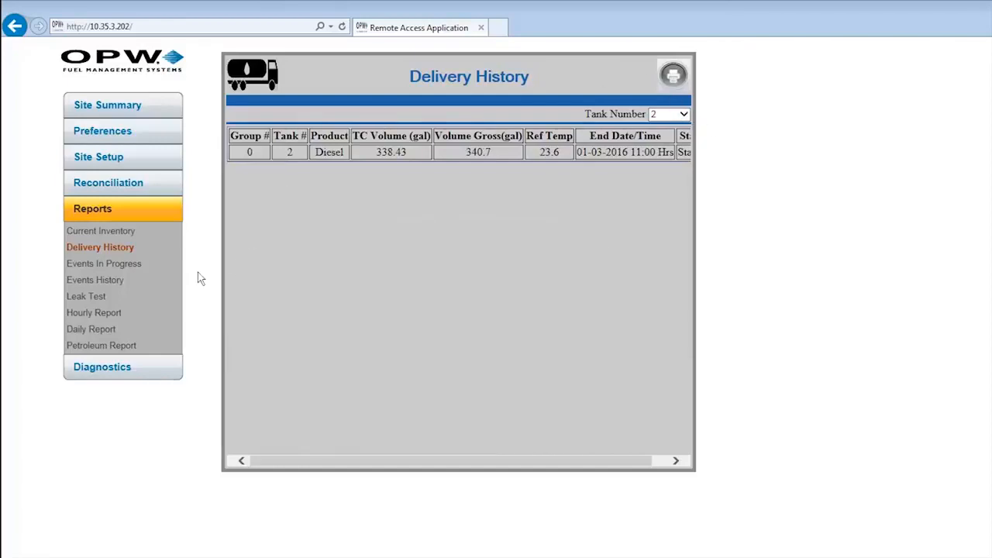
# Step: Check the events in progress and look through the full list of alarms in the events history
pyautogui.click(97, 265)
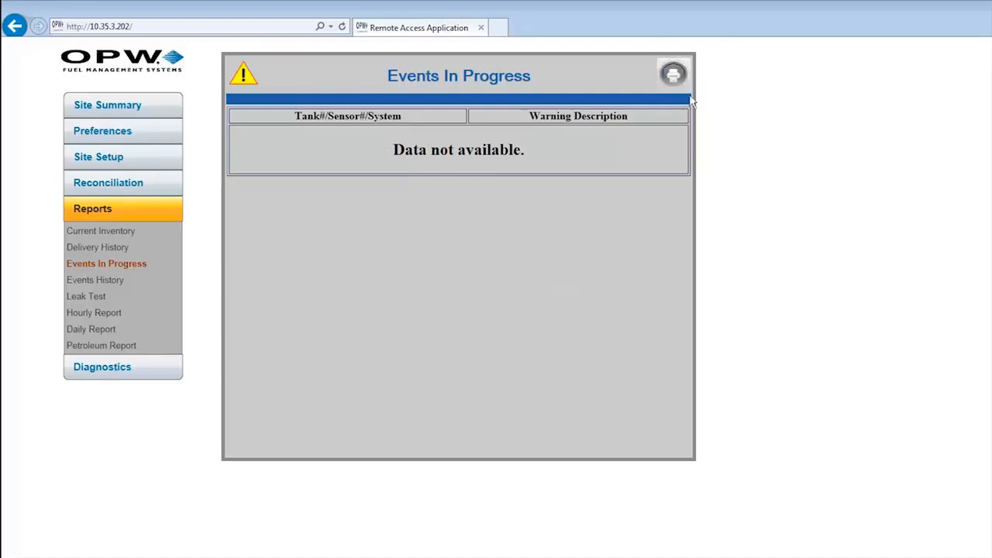
pyautogui.click(81, 284)
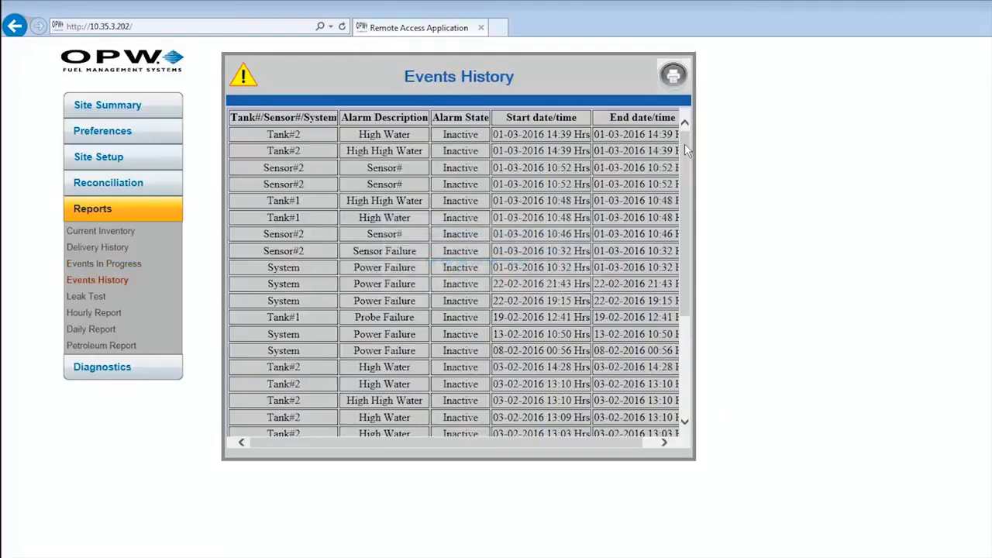
pyautogui.moveTo(687, 294); pyautogui.dragTo(679, 427)
pyautogui.scroll(5, 651, 285)
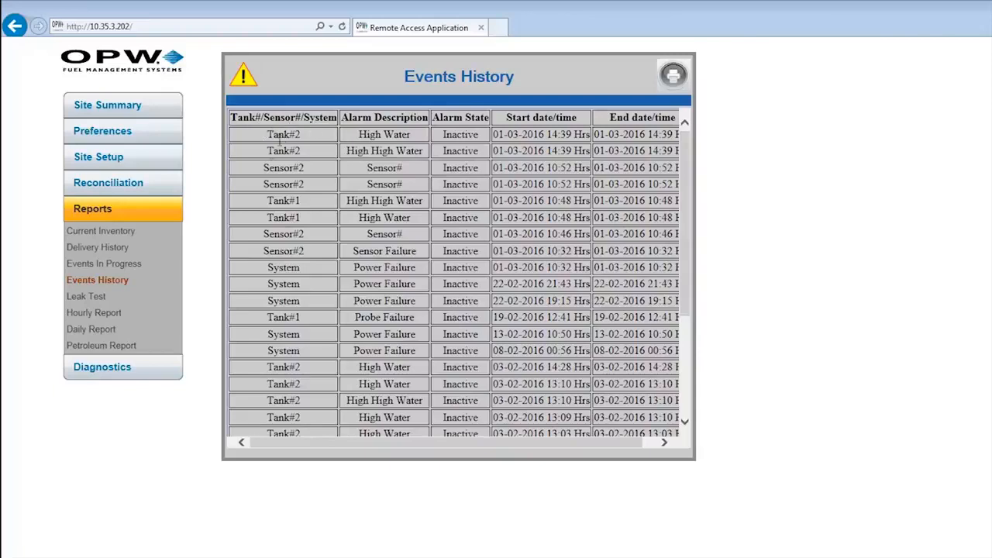
# Step: Examine all columns of the leak test report, from tank number through end date and time
pyautogui.click(82, 299)
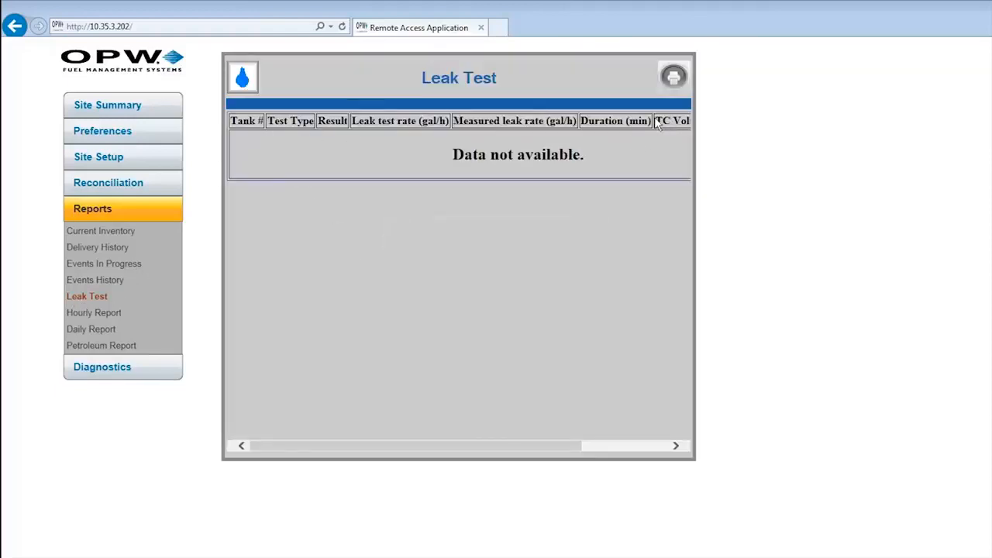
pyautogui.click(670, 446)
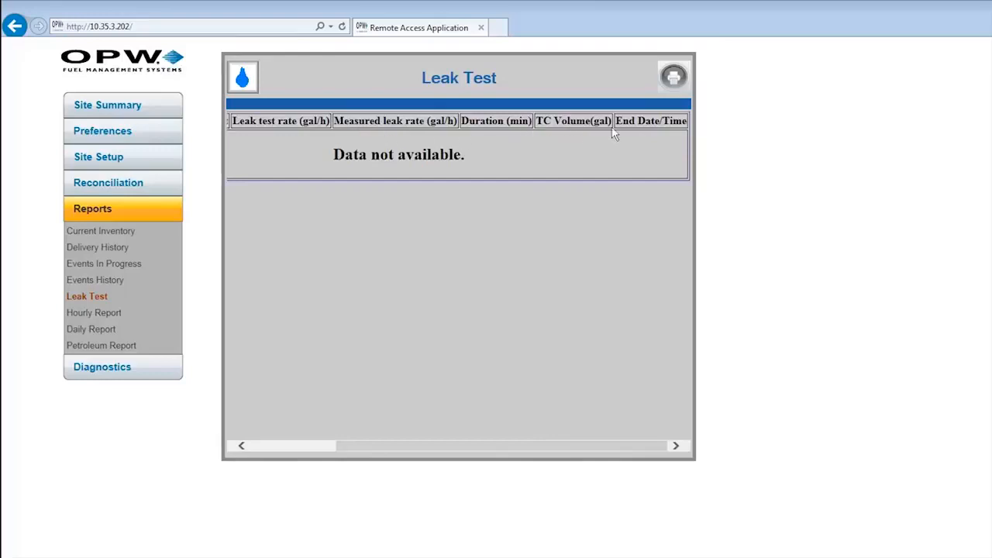
pyautogui.moveTo(375, 450); pyautogui.dragTo(264, 447)
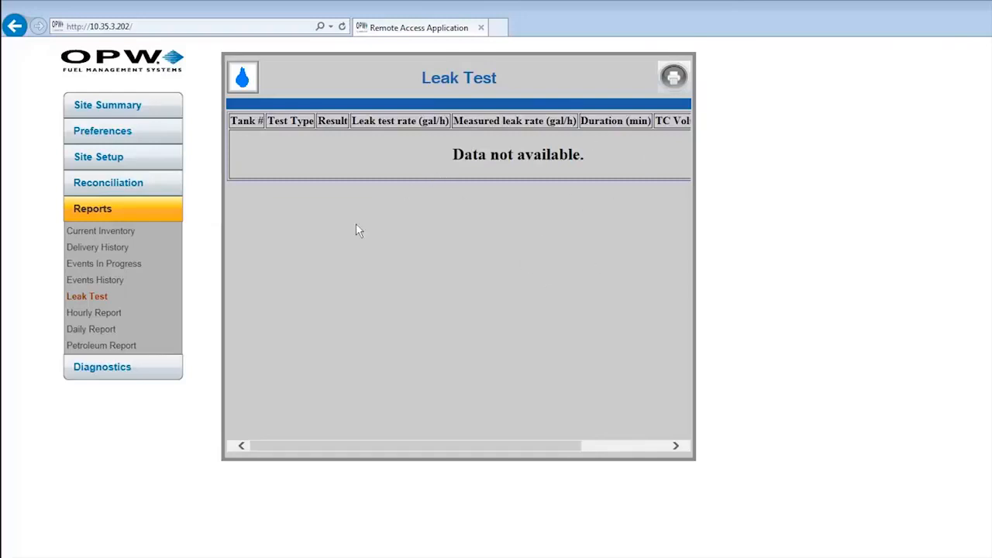
# Step: Review the hourly report for tank 1, including its temperature, evaporation and water variance columns
pyautogui.click(85, 313)
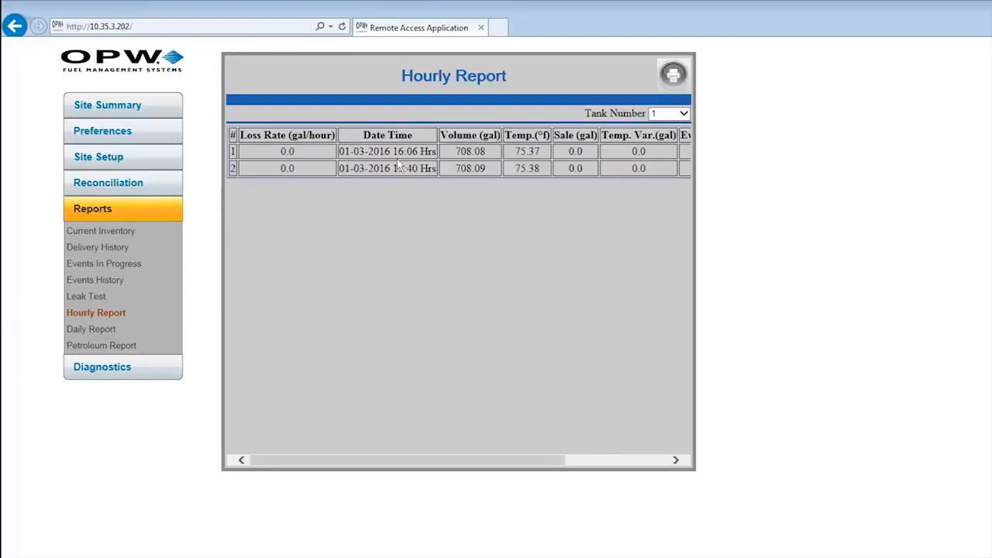
pyautogui.click(671, 113)
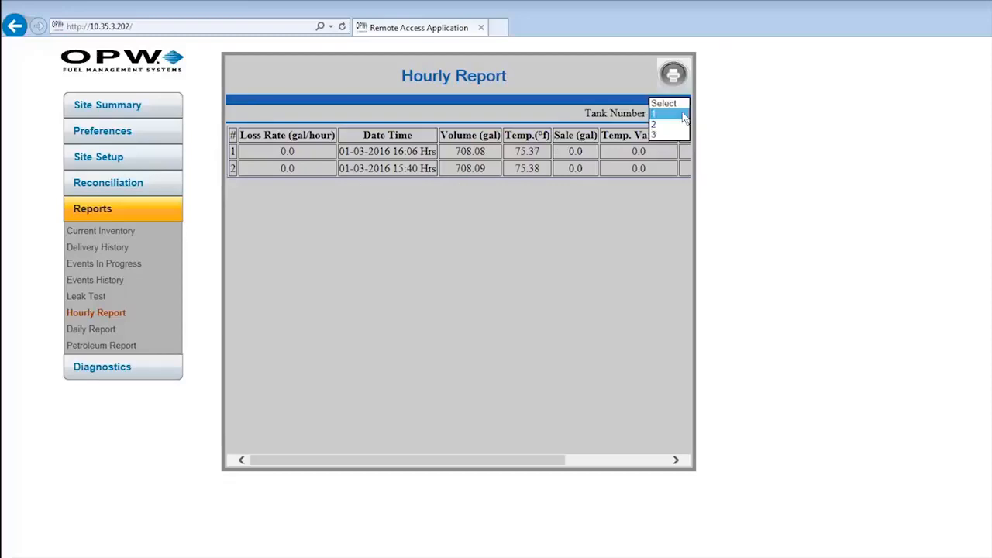
pyautogui.click(663, 114)
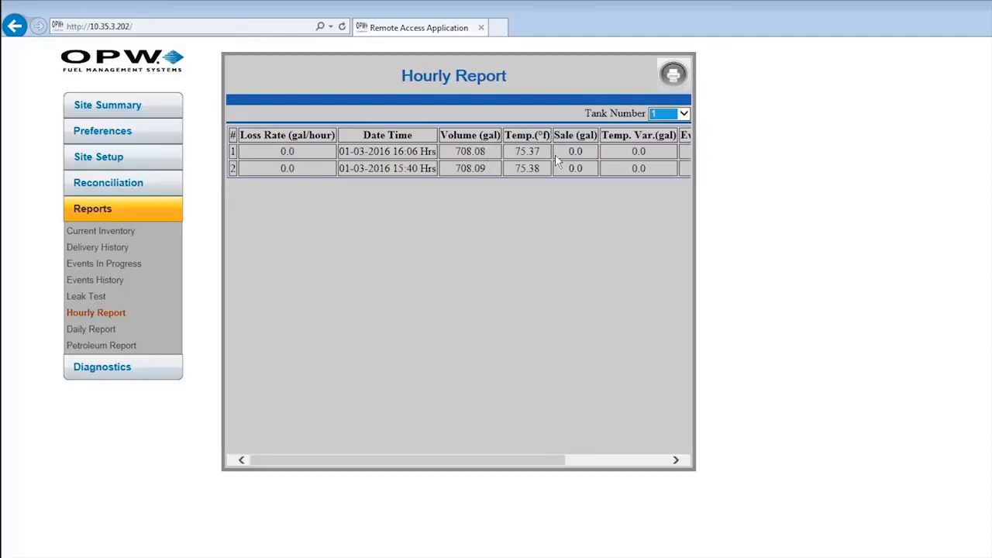
pyautogui.click(675, 460)
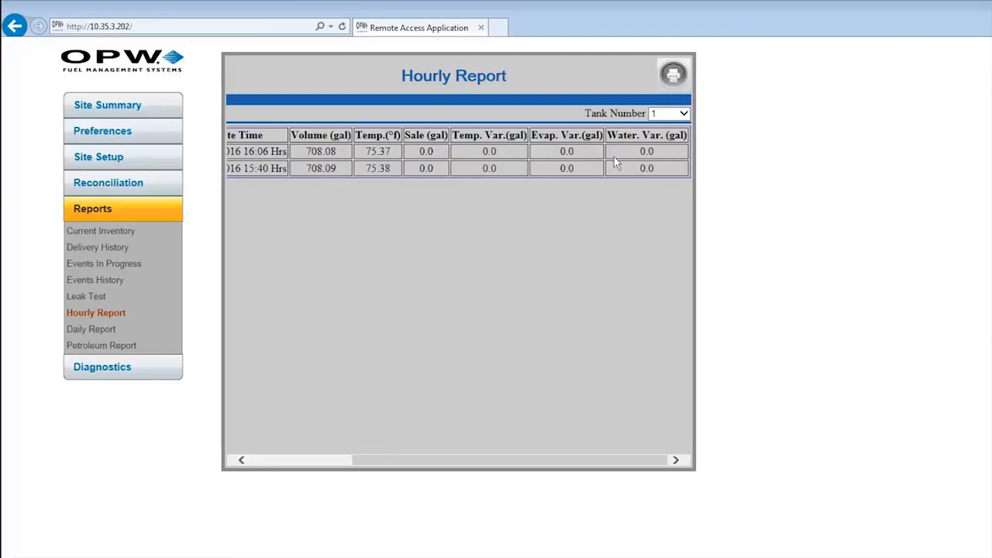
pyautogui.click(684, 116)
pyautogui.click(668, 117)
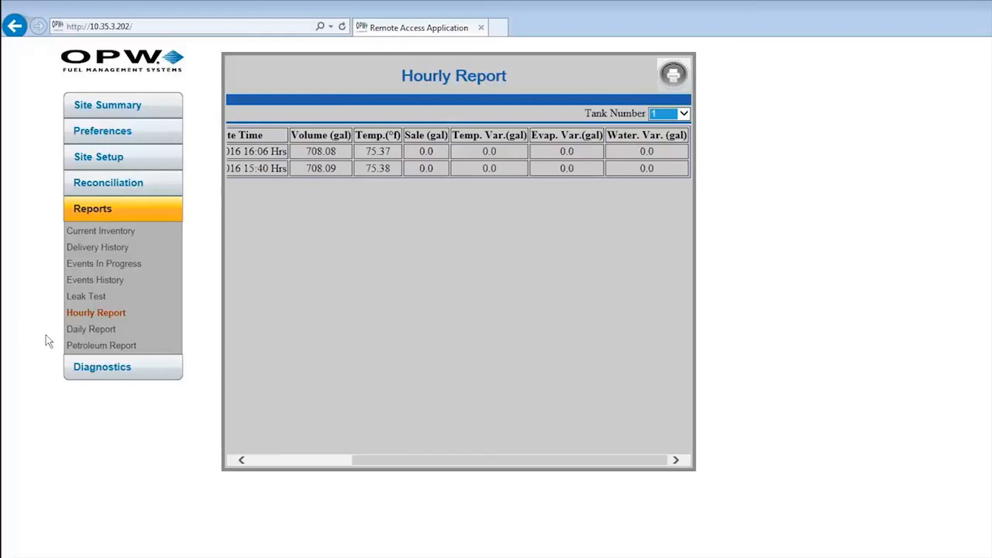
# Step: Display the daily report for tank 1
pyautogui.click(96, 332)
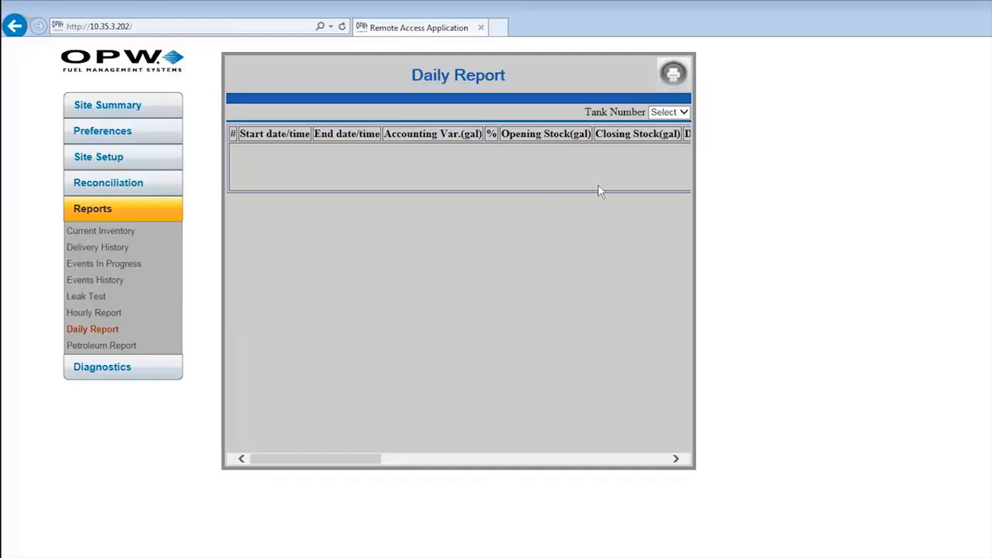
pyautogui.click(682, 114)
pyautogui.click(664, 121)
# Step: Generate the petroleum report for tank 1 with start date 01-03-2016 and end date 31-03-2016
pyautogui.click(93, 347)
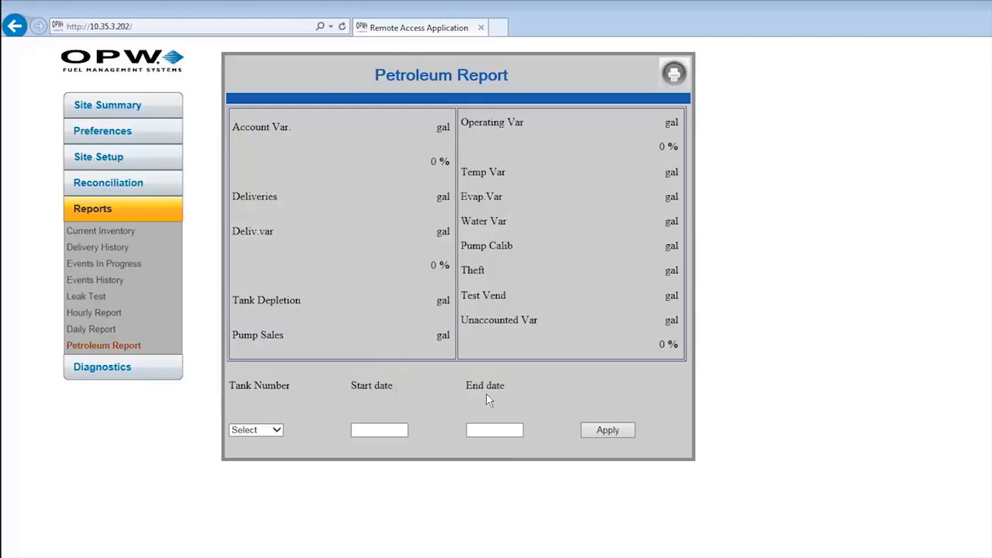
pyautogui.click(271, 430)
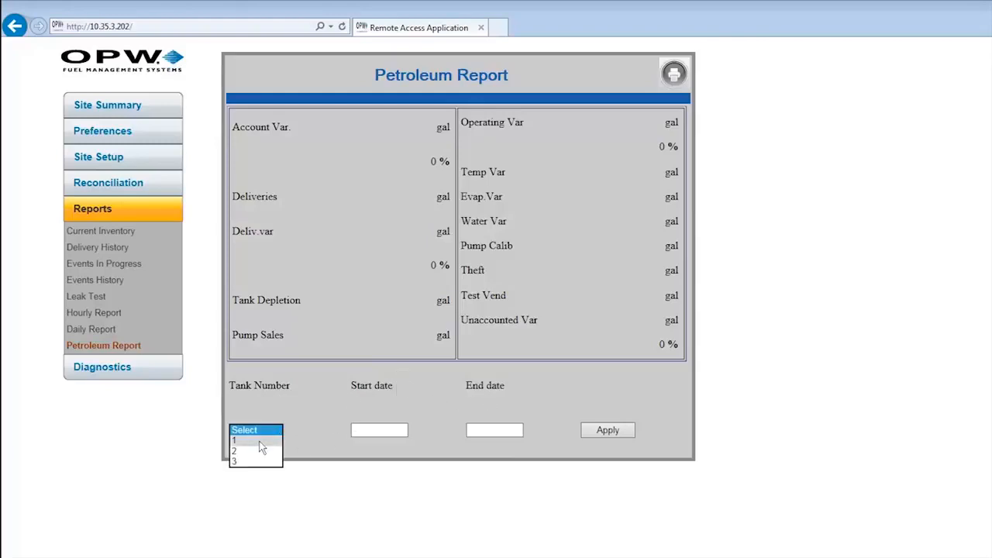
pyautogui.click(262, 440)
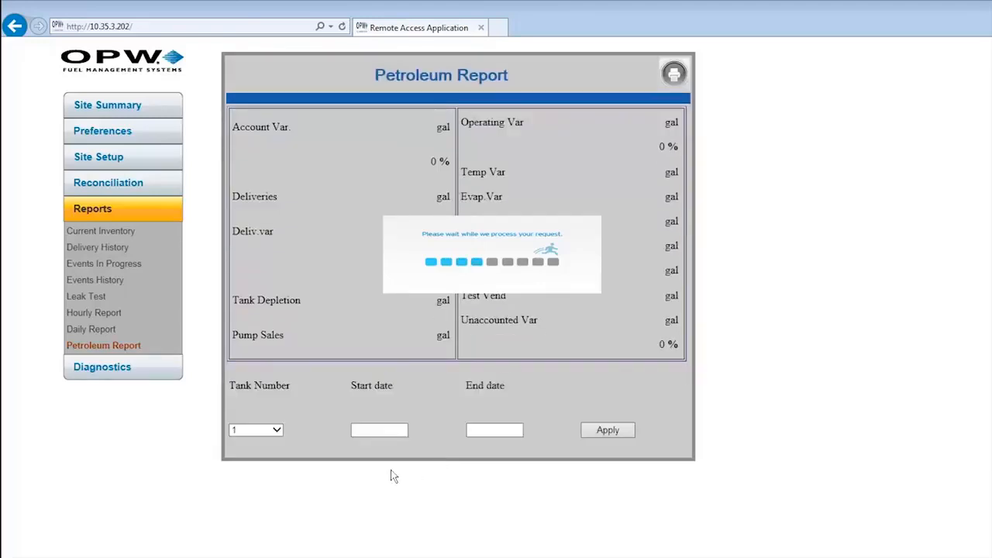
pyautogui.click(381, 432)
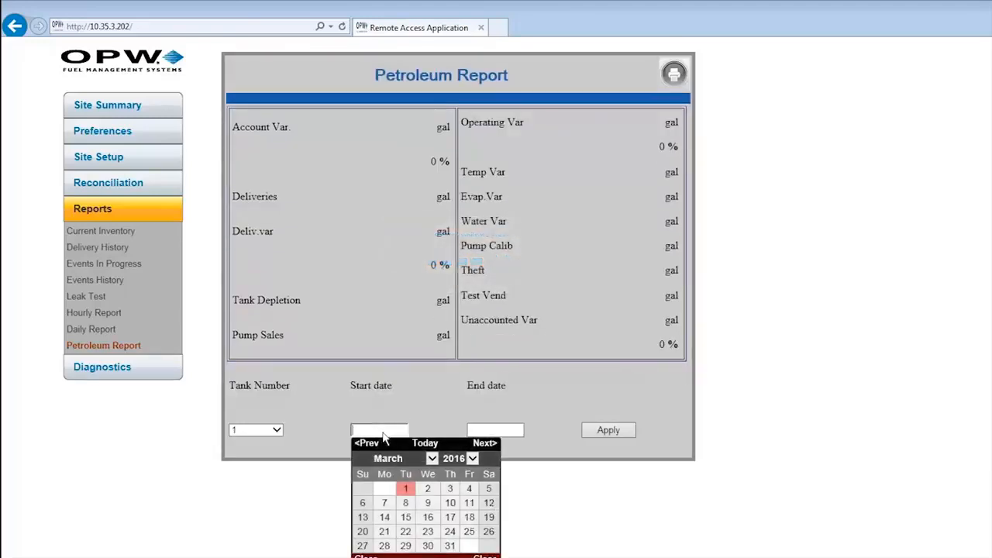
pyautogui.click(406, 490)
pyautogui.click(485, 432)
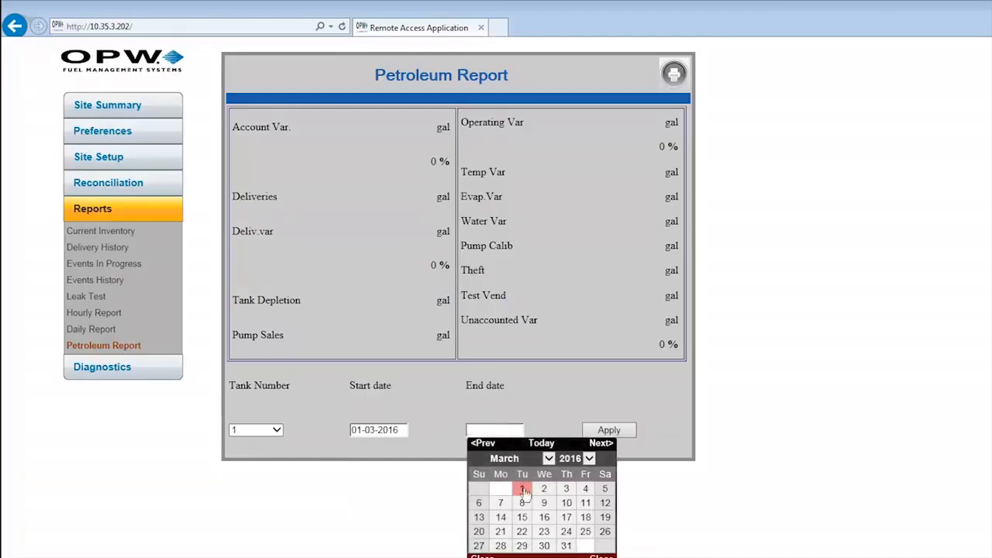
pyautogui.click(566, 545)
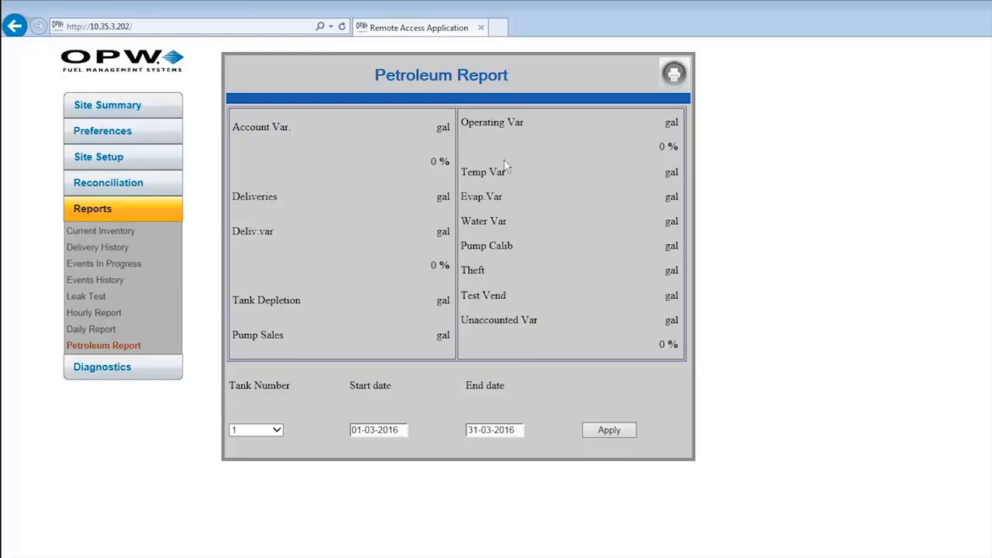
pyautogui.click(595, 431)
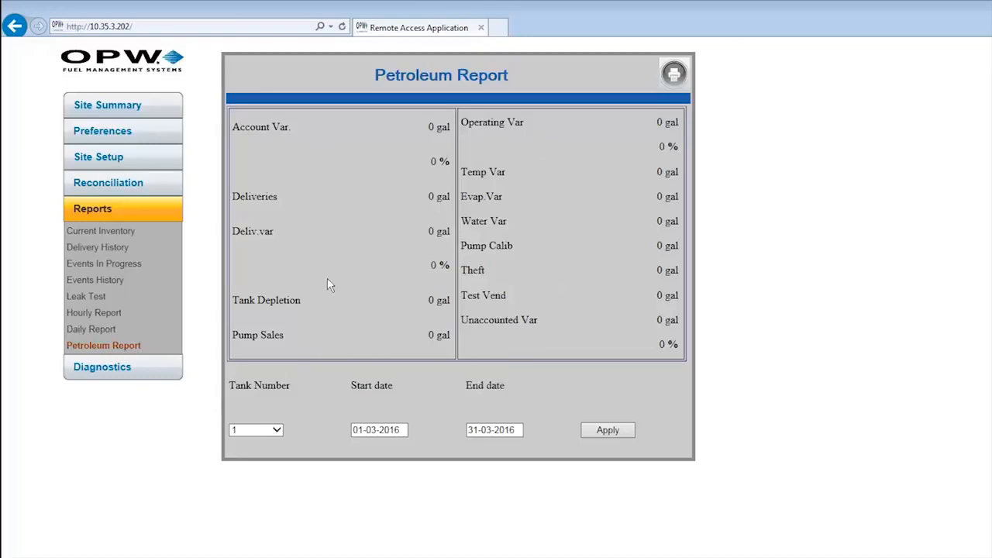
pyautogui.click(109, 370)
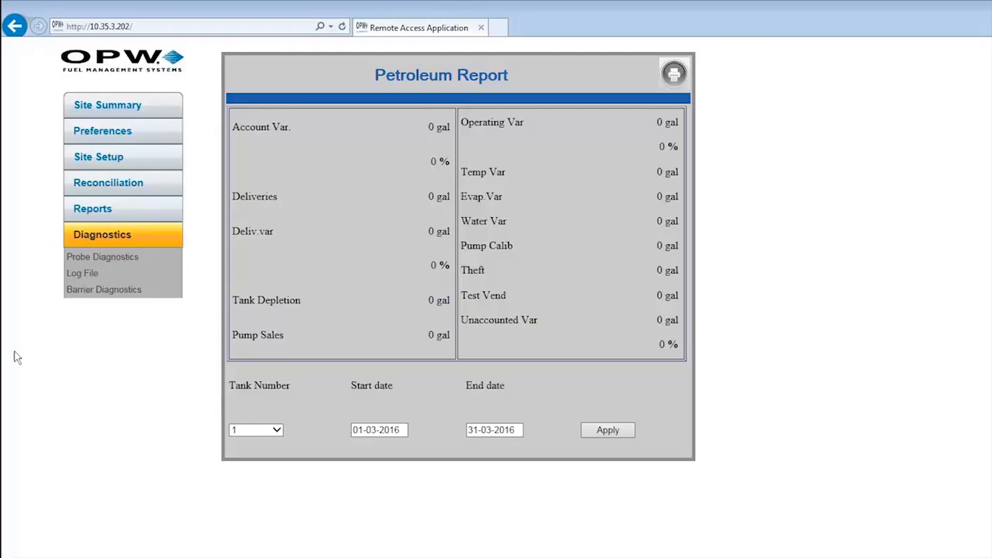
pyautogui.click(113, 258)
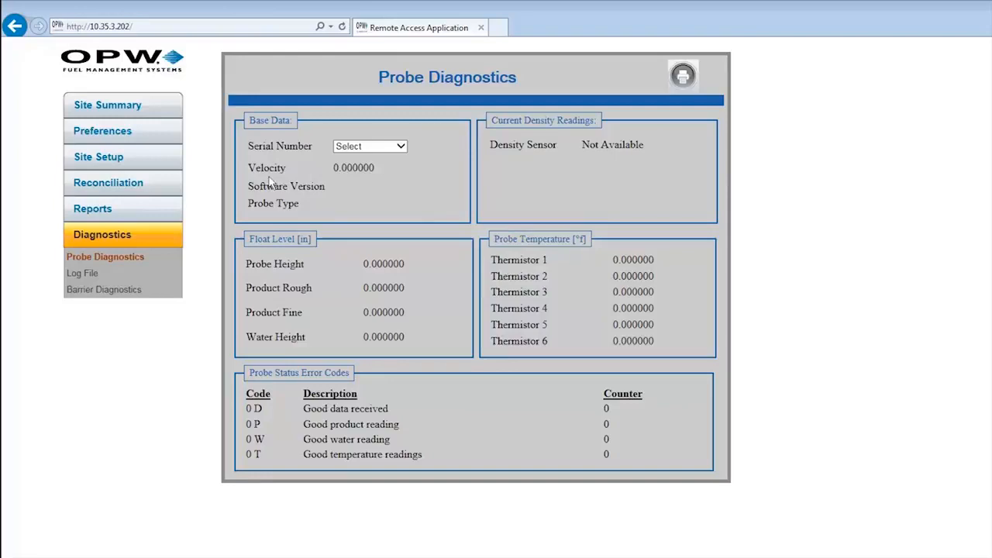
pyautogui.click(401, 147)
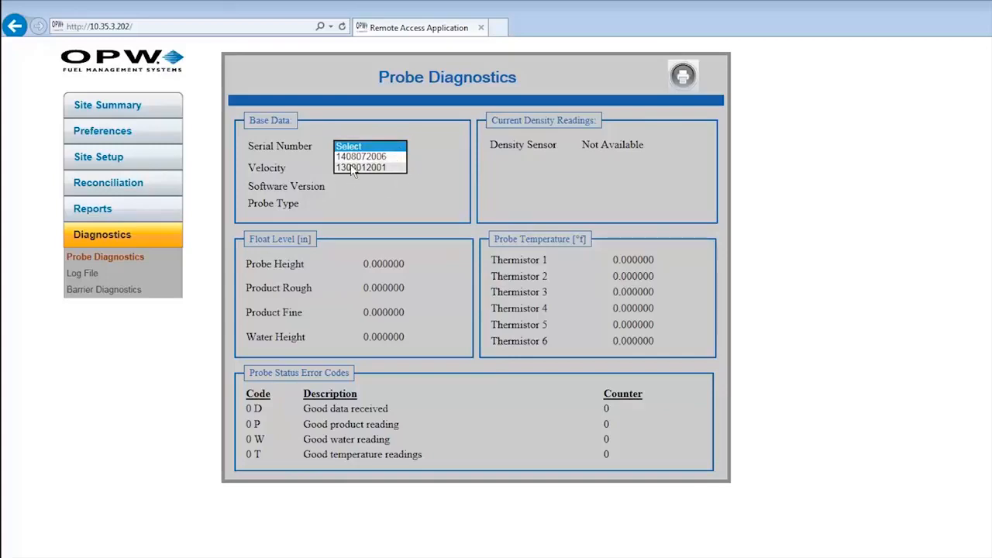
pyautogui.click(372, 157)
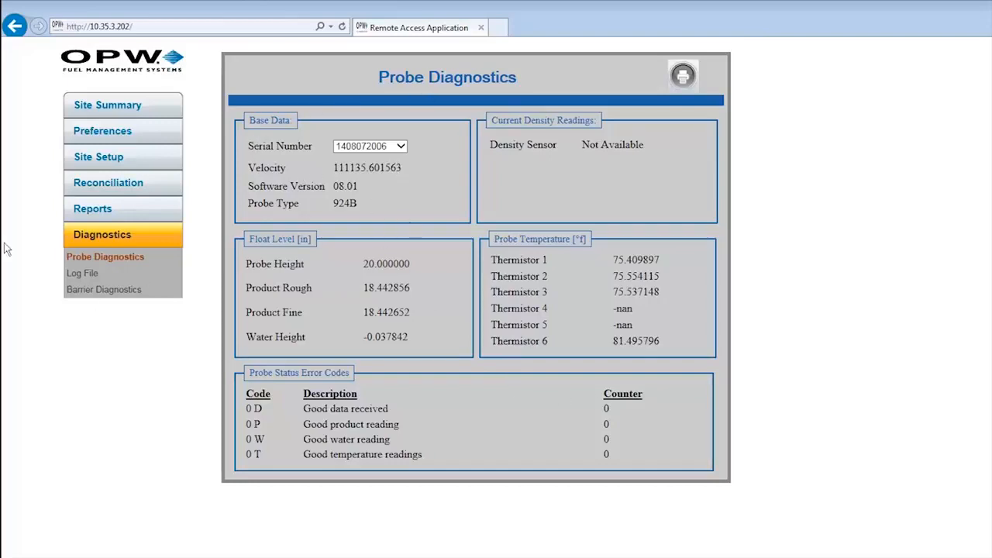
# Step: Enable logging on the log file page and disable it again
pyautogui.click(83, 274)
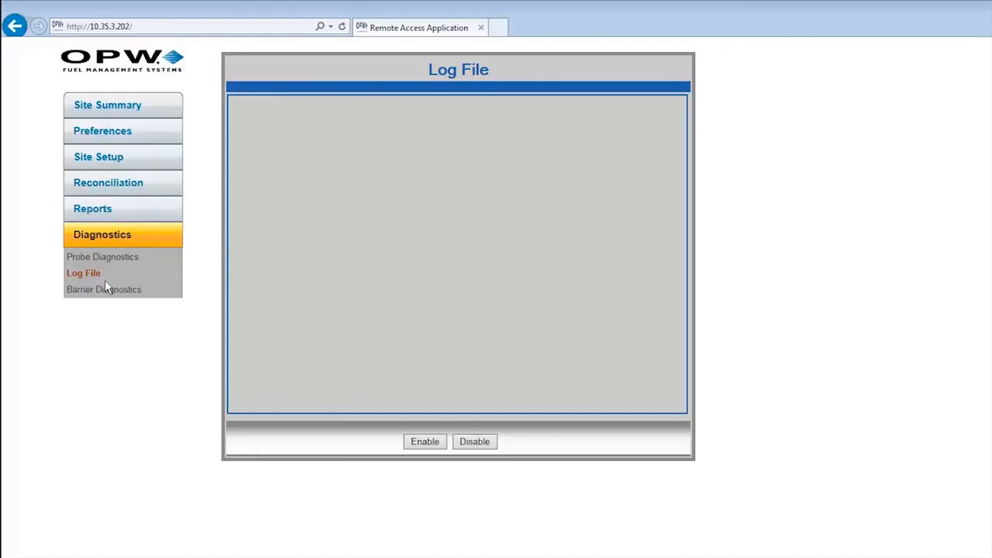
pyautogui.click(426, 443)
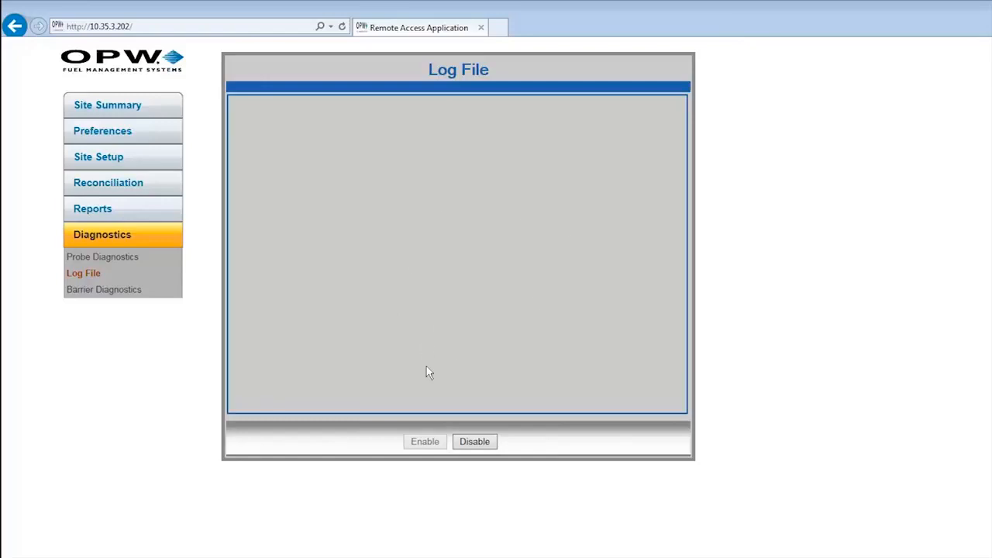
pyautogui.click(481, 443)
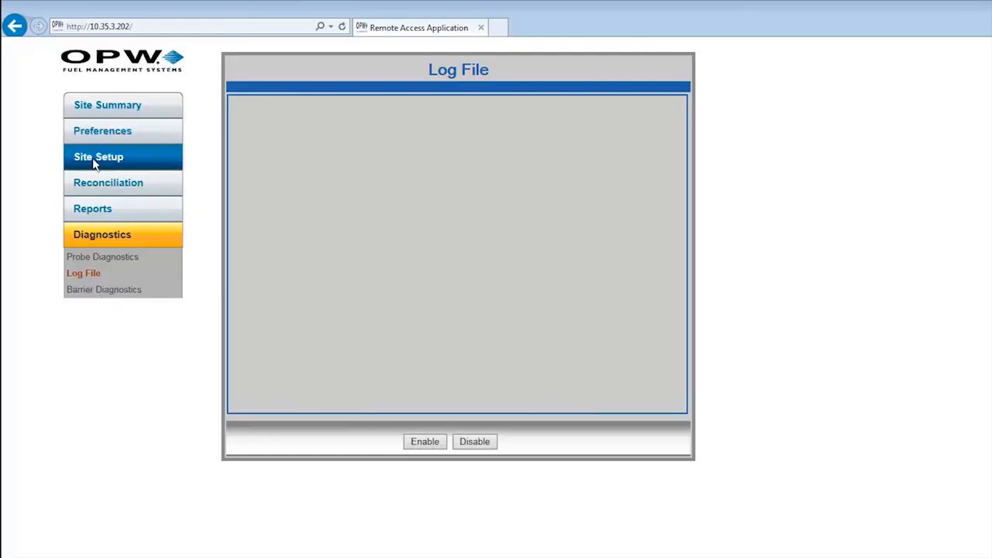
# Step: Open the barrier diagnostics to check the voltage, current, power supply and potentiometer readings
pyautogui.click(103, 295)
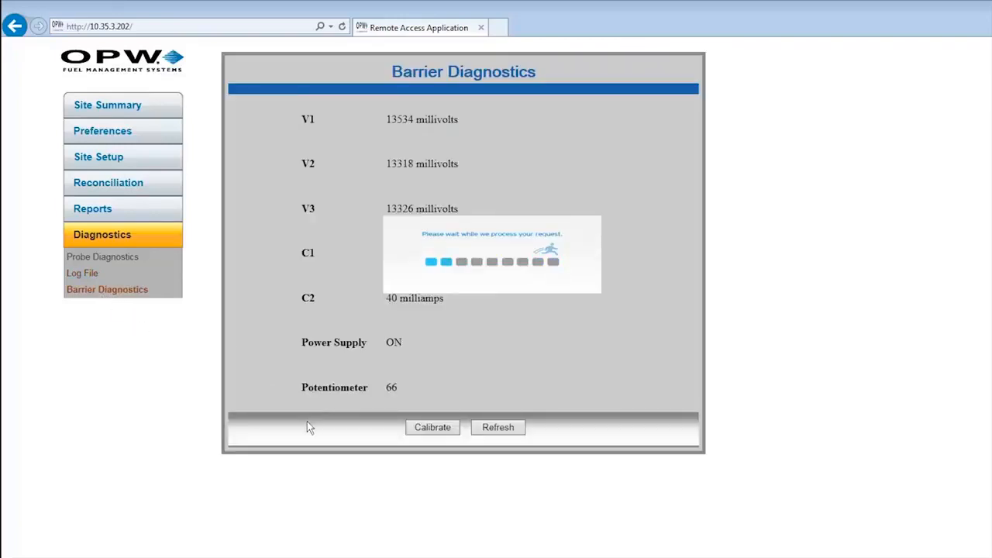